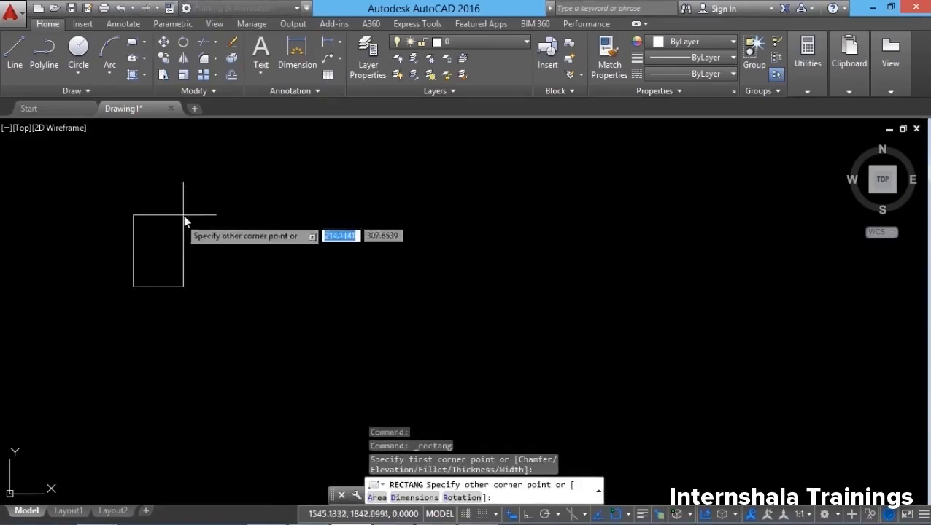
Step: Finish the tabletop rectangle by dimensions, with a length of 120 and a width of 60
left_click(397, 498)
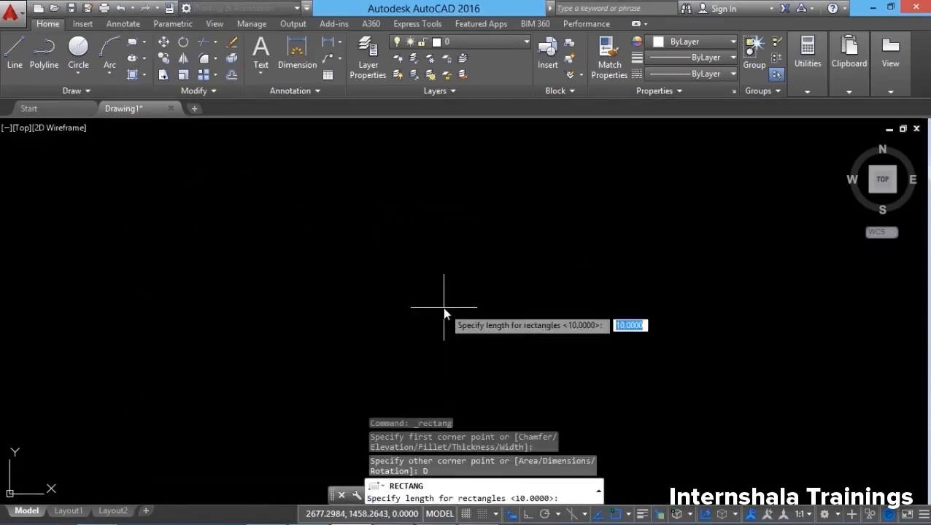
type("120")
key("Return")
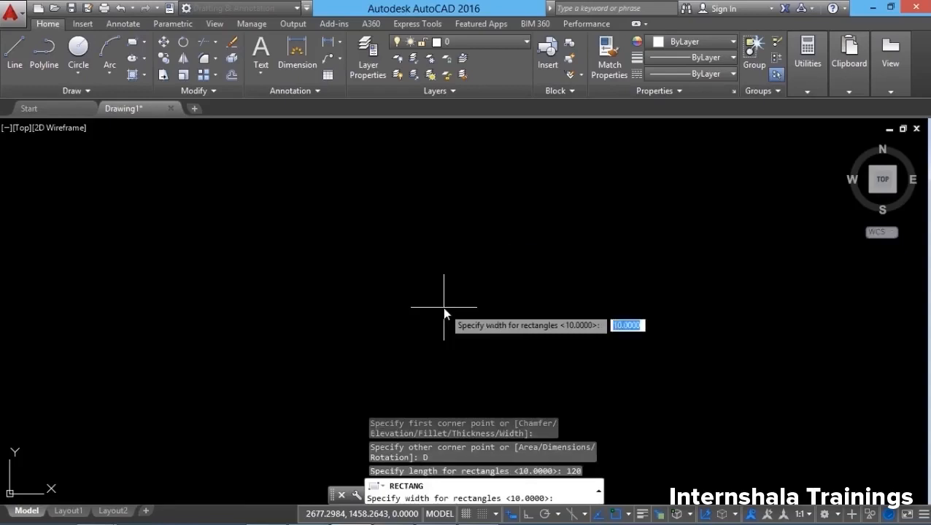
type("6")
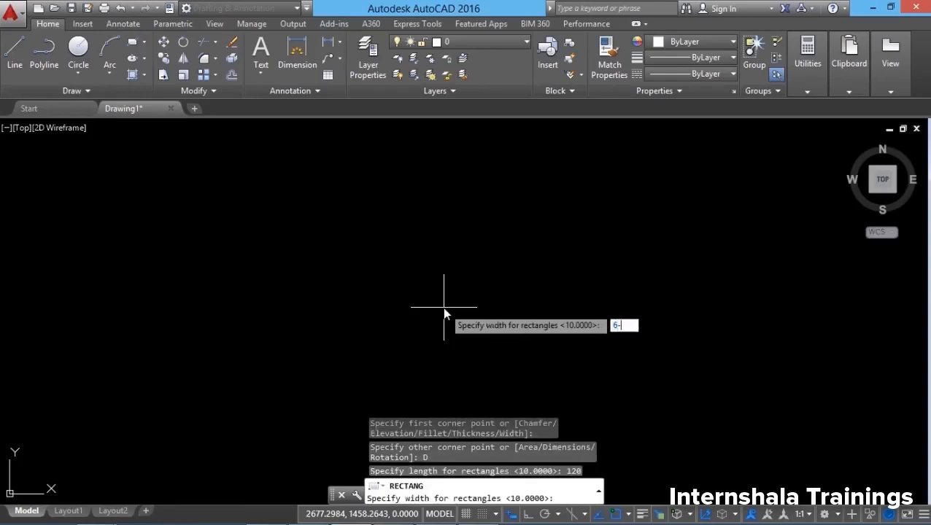
type("0")
key("Return")
left_click(161, 294)
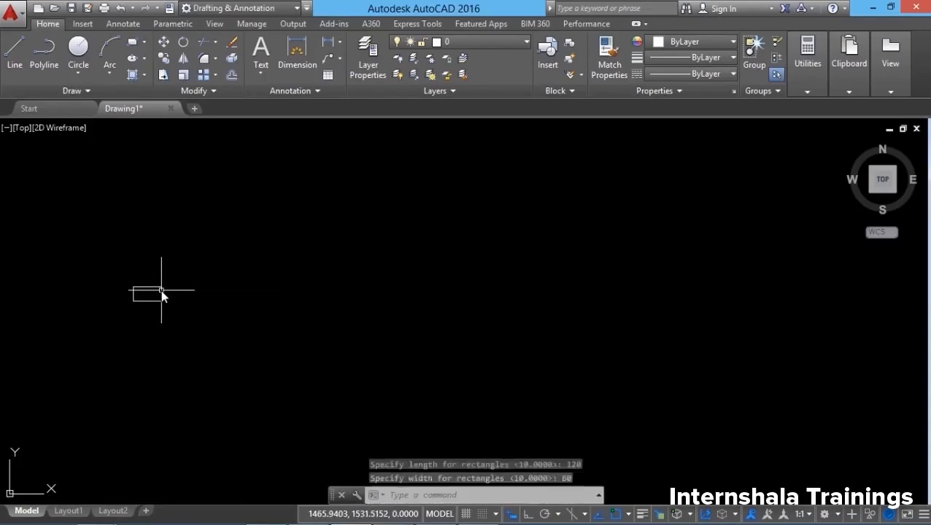
scroll(134, 318, "up", 5)
scroll(174, 238, "up", 2)
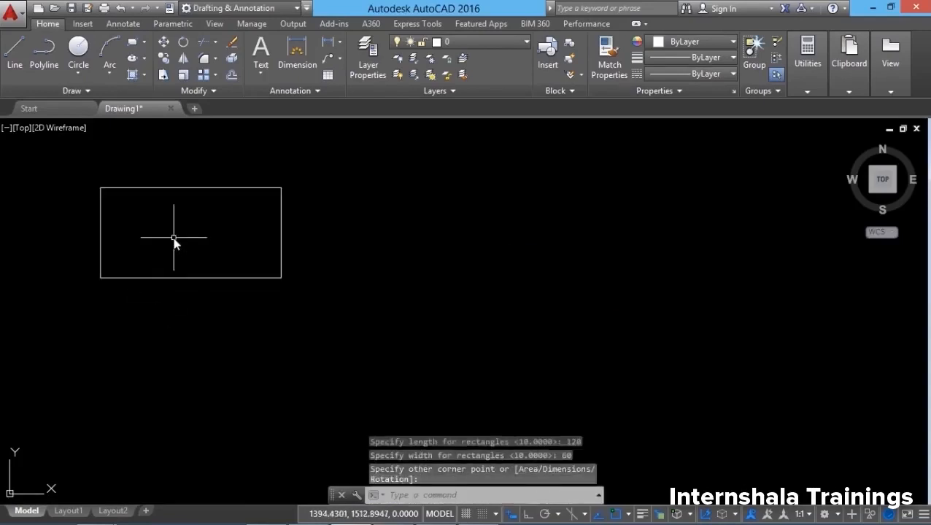
Step: Draw a 45 by 45 square just below the tabletop rectangle as the chair seat
left_click(145, 42)
left_click(157, 64)
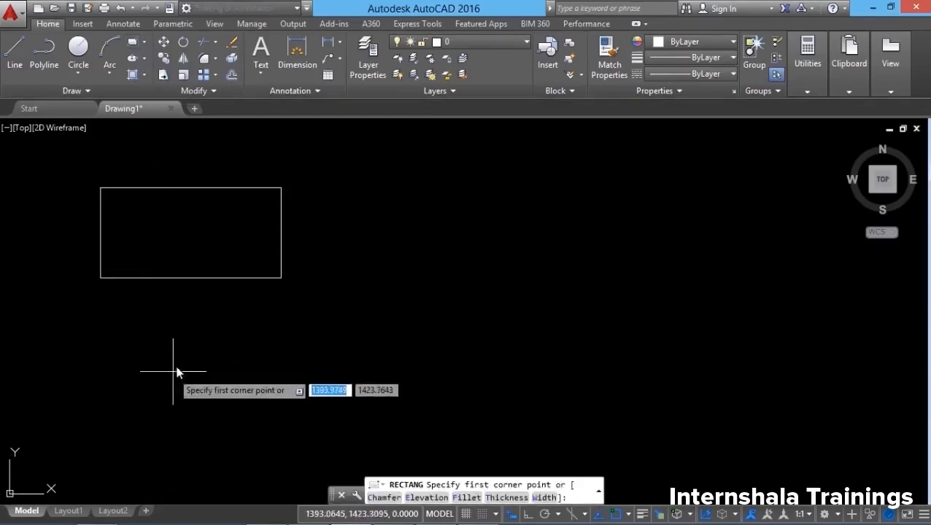
left_click(176, 364)
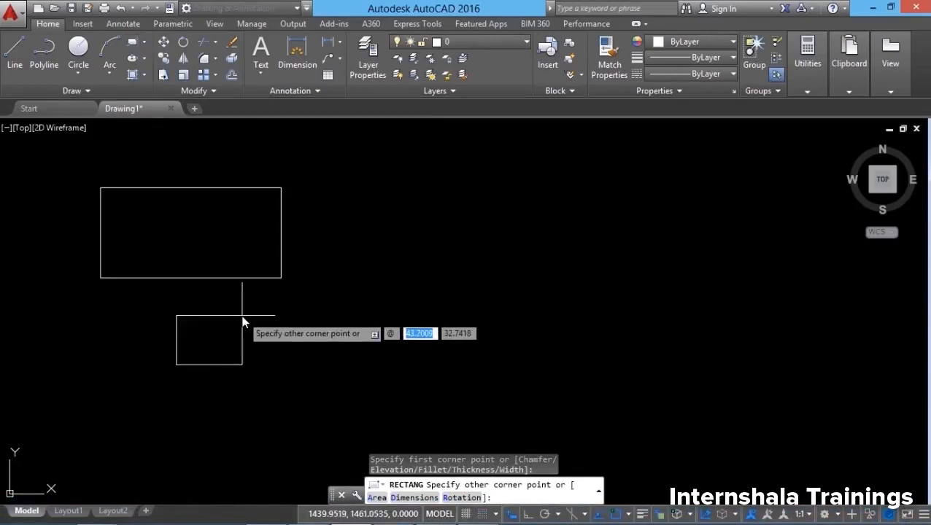
type("45")
key("Tab")
type("45")
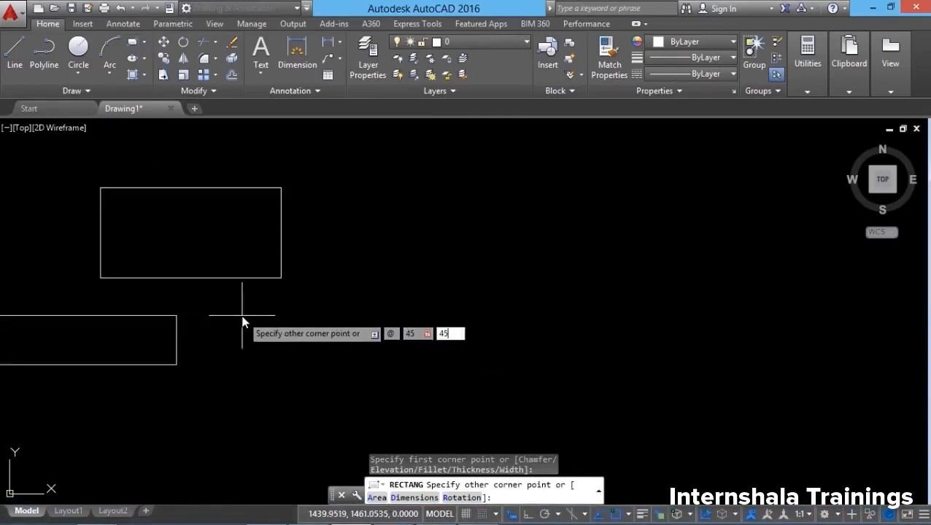
key("Return")
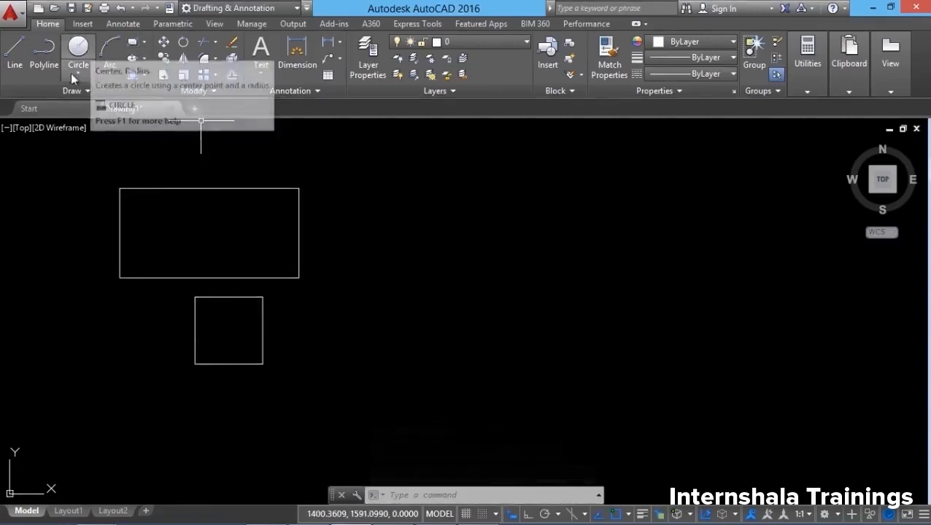
Step: Trace the left, bottom and right sides of the seat square with an open polyline
left_click(45, 63)
left_click(196, 364)
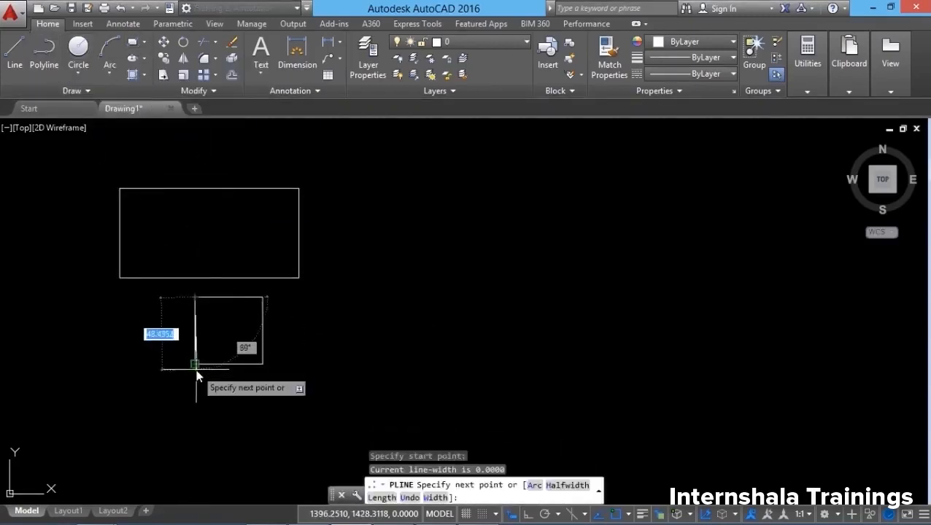
left_click(262, 365)
left_click(262, 297)
key("Return")
Step: Offset the open polyline outward from the seat by 9 to form the chair's arms and back
type("o")
key("Return")
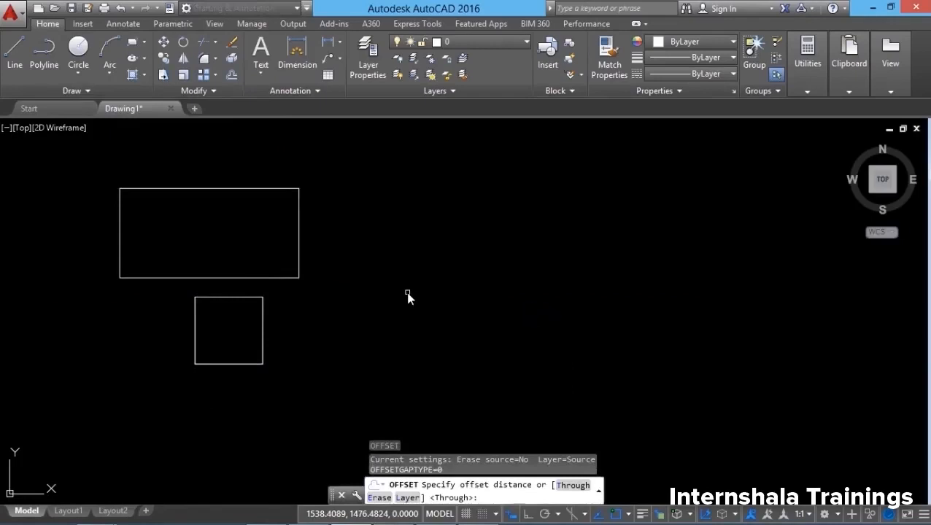
type("9")
key("Return")
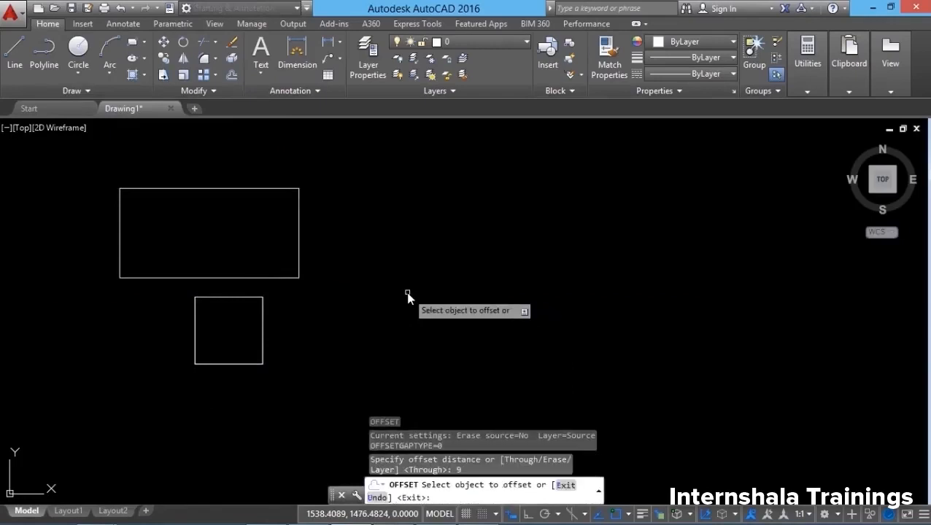
left_click(263, 337)
left_click(318, 385)
left_click(333, 341)
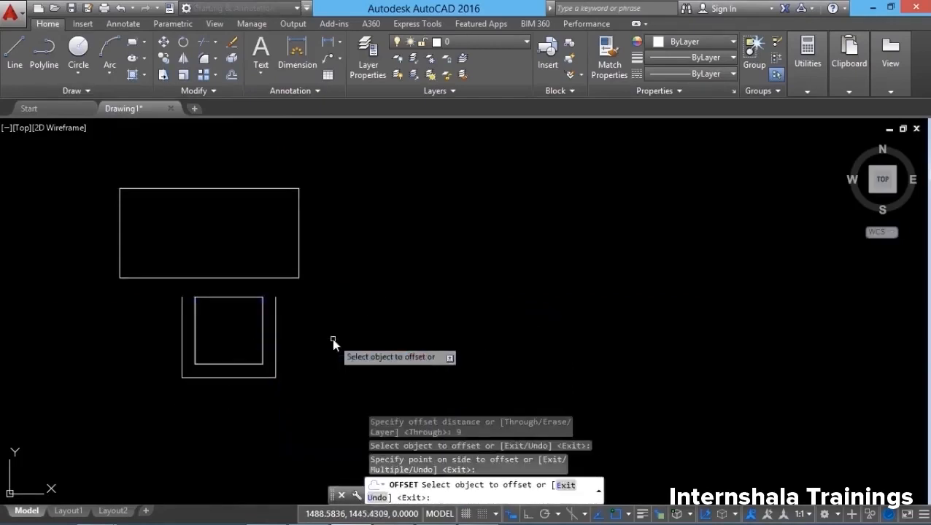
key("Escape")
key("Escape")
middle_click_drag(230, 306, 224, 321)
Step: Cap the open upper end of the chair's left arm with a three-point arc
left_click(19, 64)
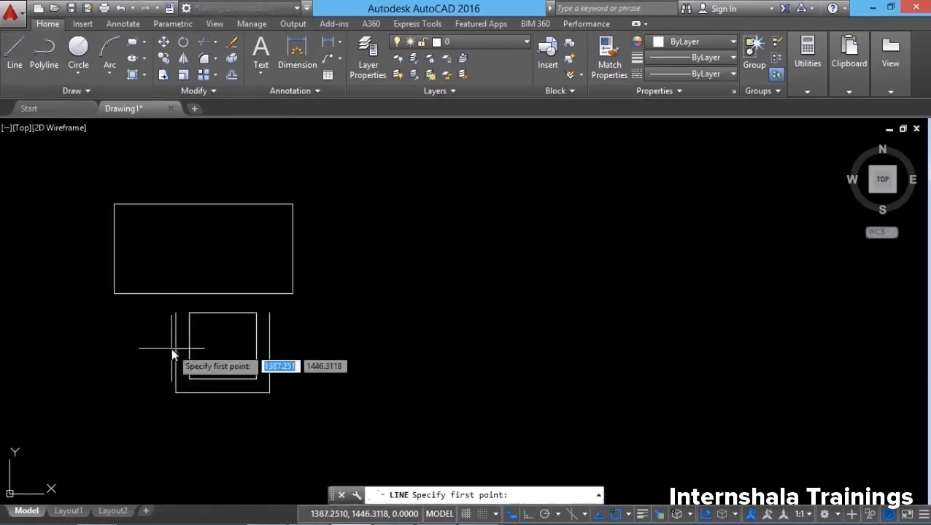
left_click(173, 312)
left_click(109, 48)
left_click(111, 69)
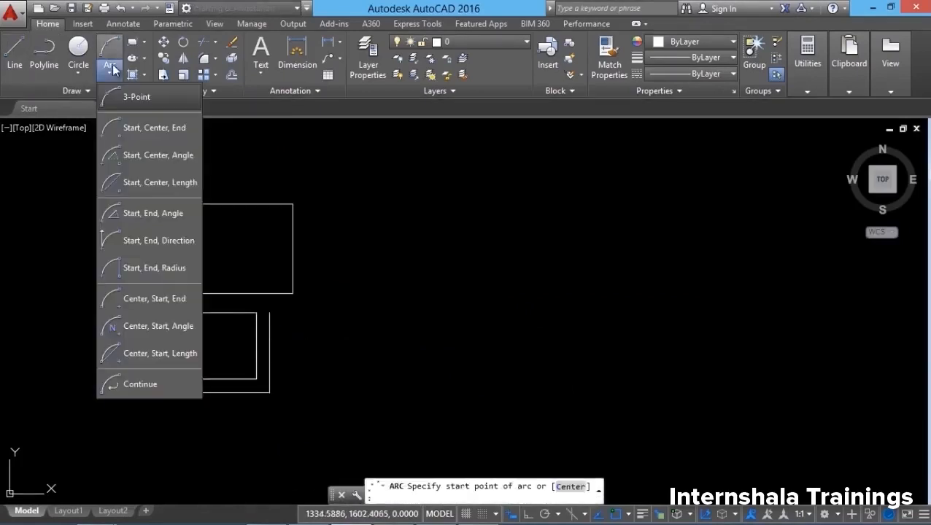
left_click(139, 97)
scroll(160, 321, "up", 5)
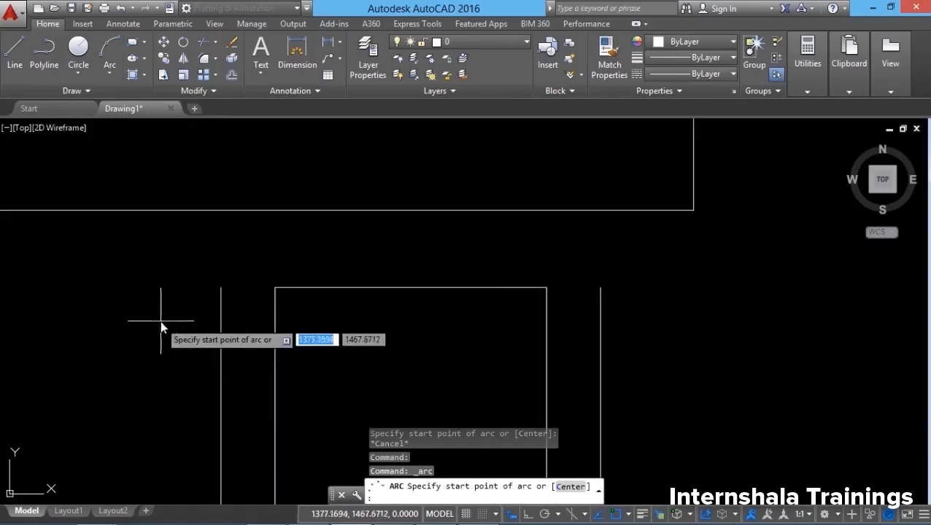
left_click(218, 292)
left_click(241, 263)
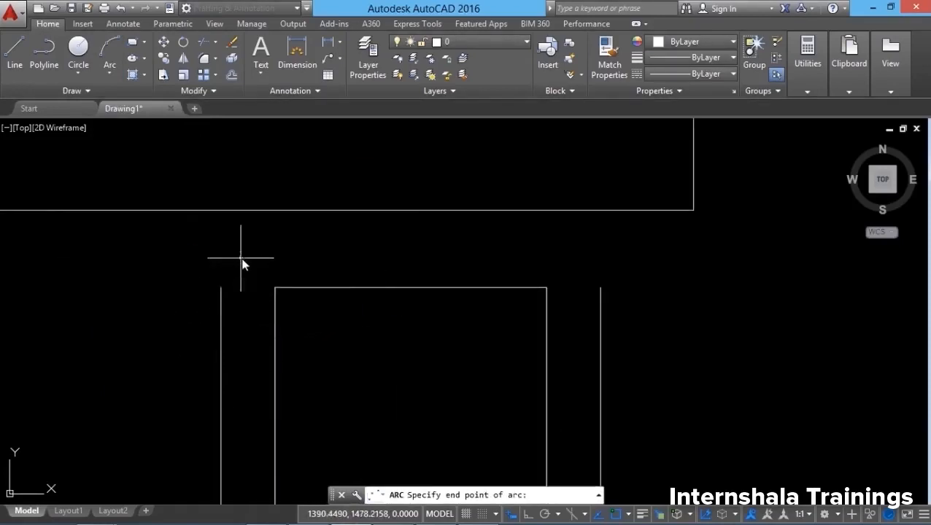
left_click(276, 286)
key("Return")
Step: Copy the arm's end arc from its right endpoint onto the upper end of the chair's right arm
left_click(165, 59)
left_click(285, 239)
left_click(252, 271)
key("Return")
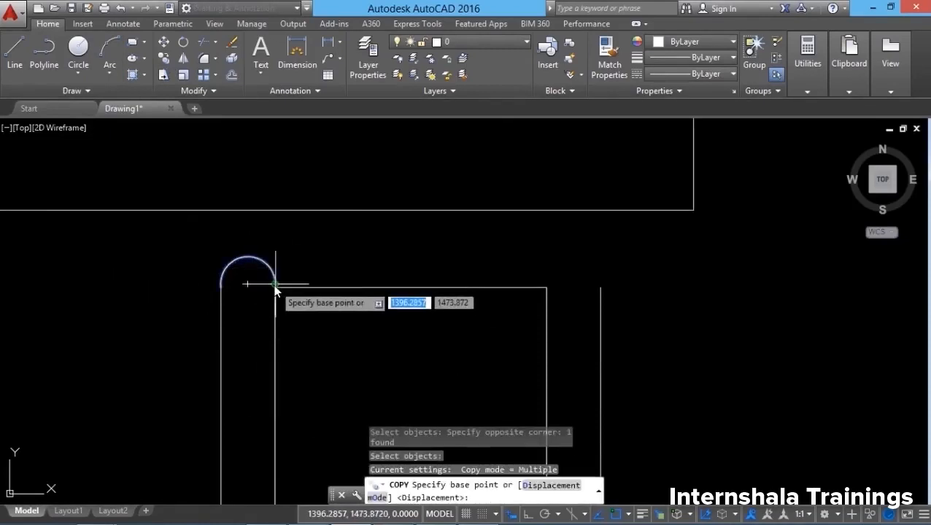
left_click(275, 286)
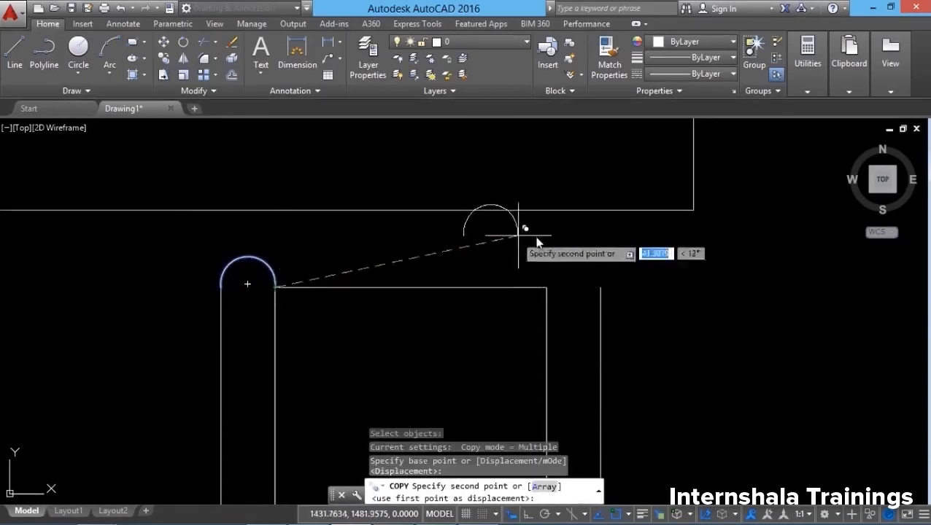
left_click(601, 288)
key("Escape")
scroll(316, 267, "down", 5)
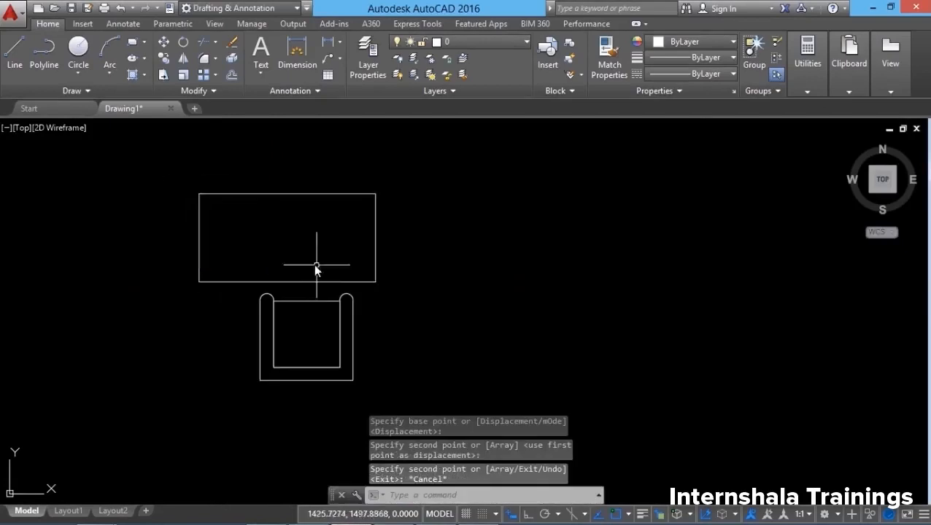
Step: Move the whole chair with Ortho on so that it is centred horizontally below the tabletop
left_click(163, 42)
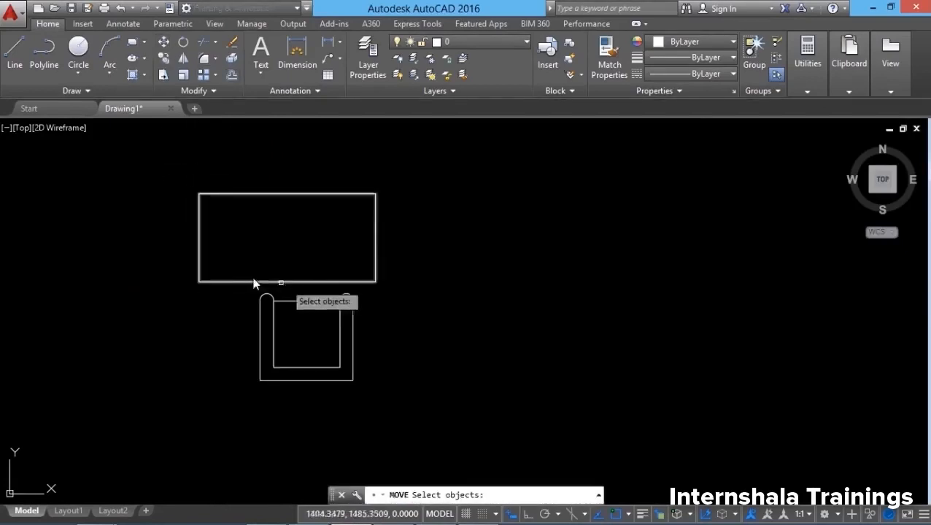
left_click(209, 244)
left_click(388, 423)
key("Return")
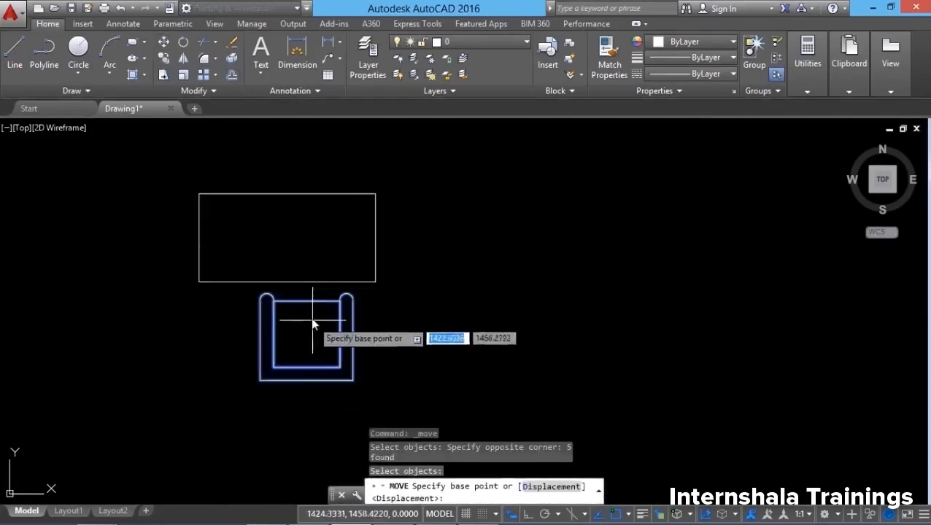
left_click(311, 306)
key("F8")
key("Escape")
scroll(150, 326, "down", 3)
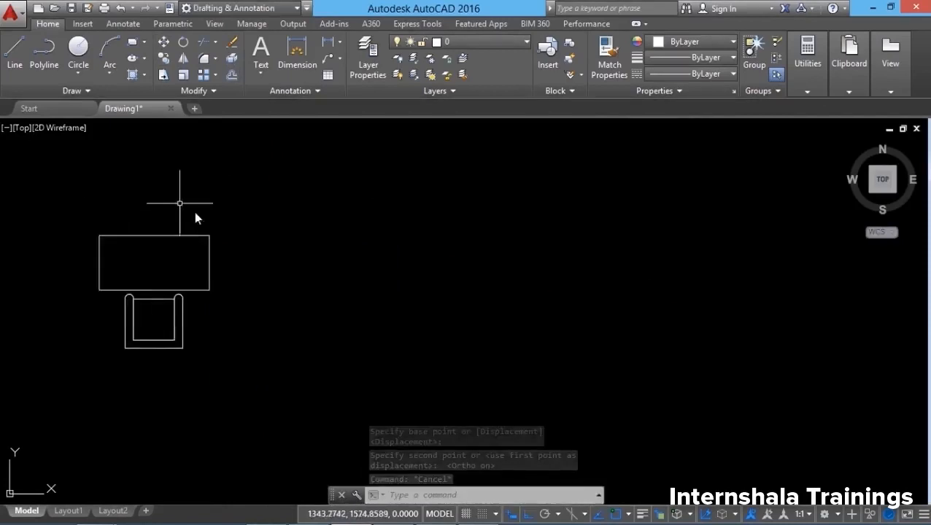
middle_click_drag(155, 363, 150, 348)
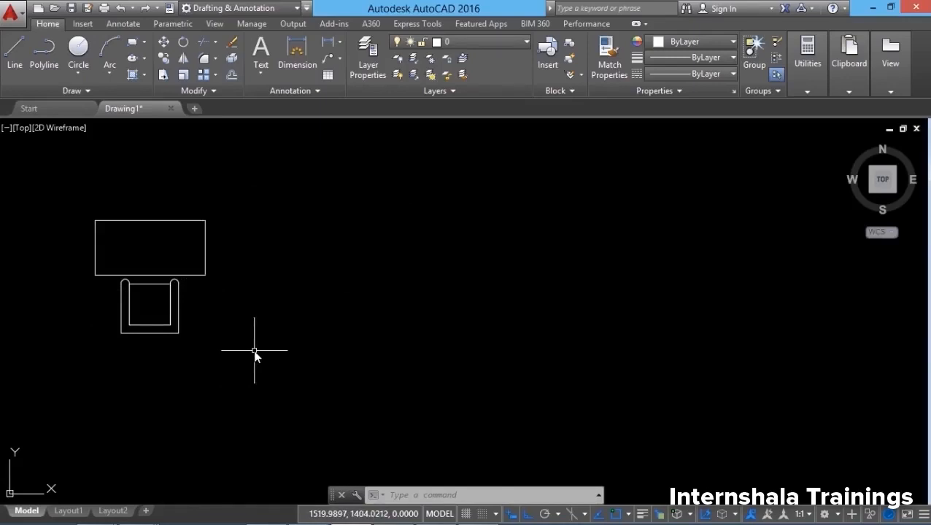
Step: Start an attribute definition with the tag NAME and the prompt "Enter your name :"
scroll(196, 301, "up", 2)
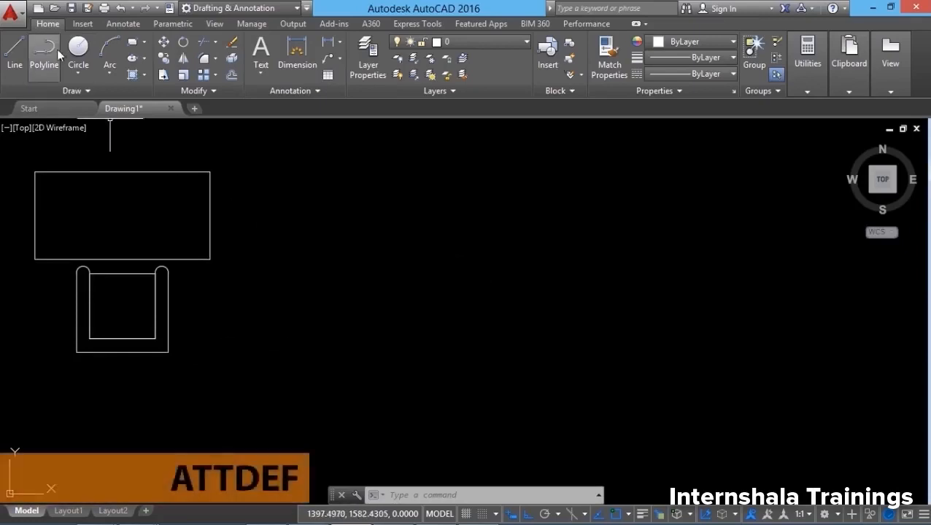
left_click(563, 95)
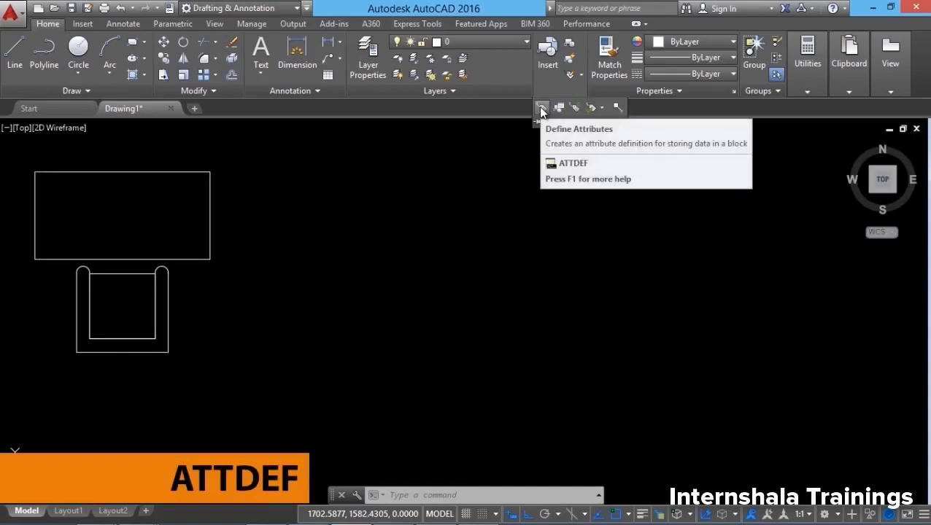
left_click(540, 108)
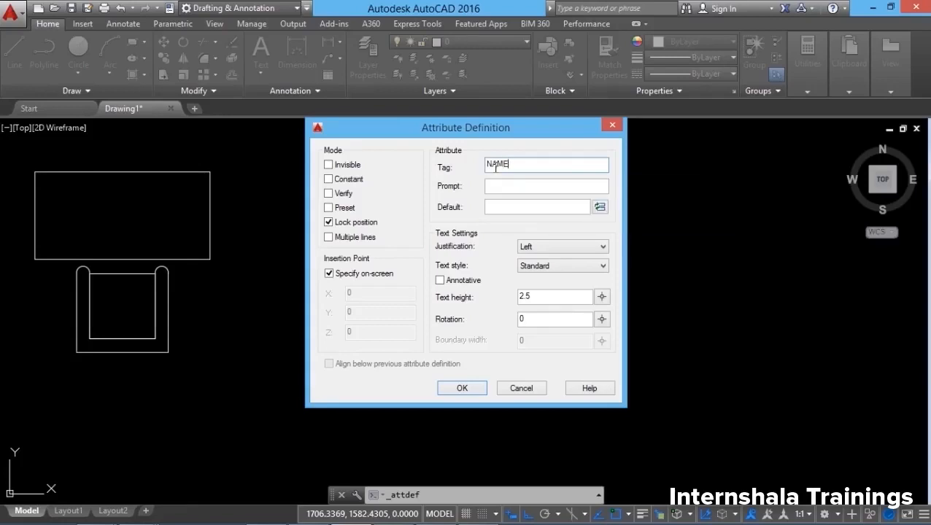
left_click(501, 186)
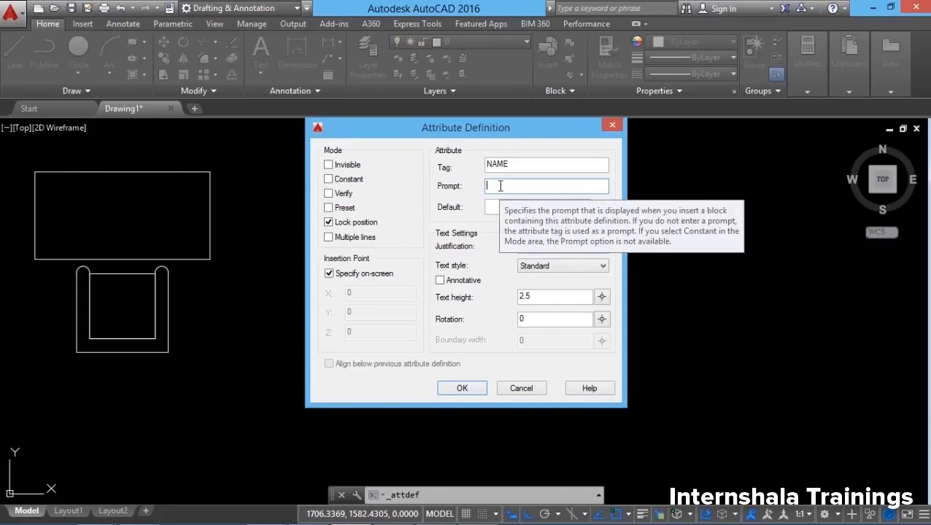
type("Enter your name :")
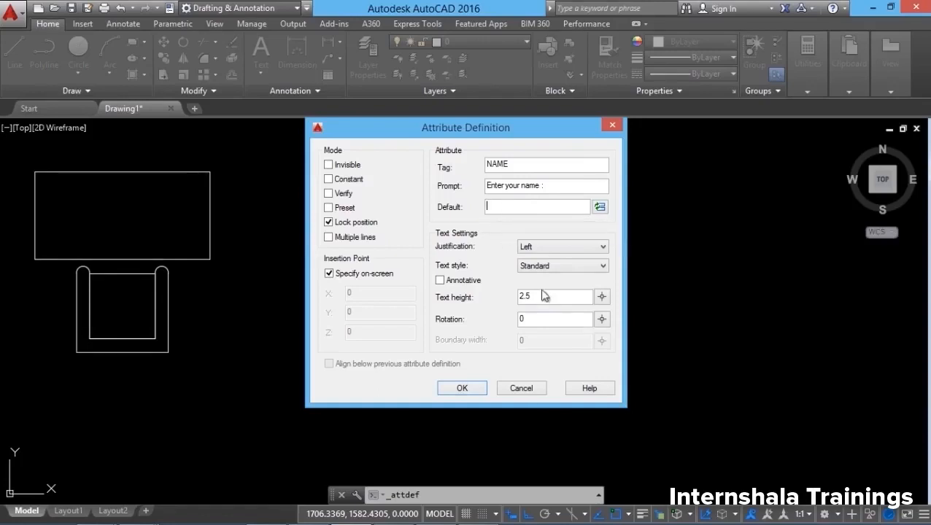
Step: Choose Left justification for the attribute and set its text height to about 12.17 using two points beside the tabletop
left_click(538, 249)
left_click(537, 249)
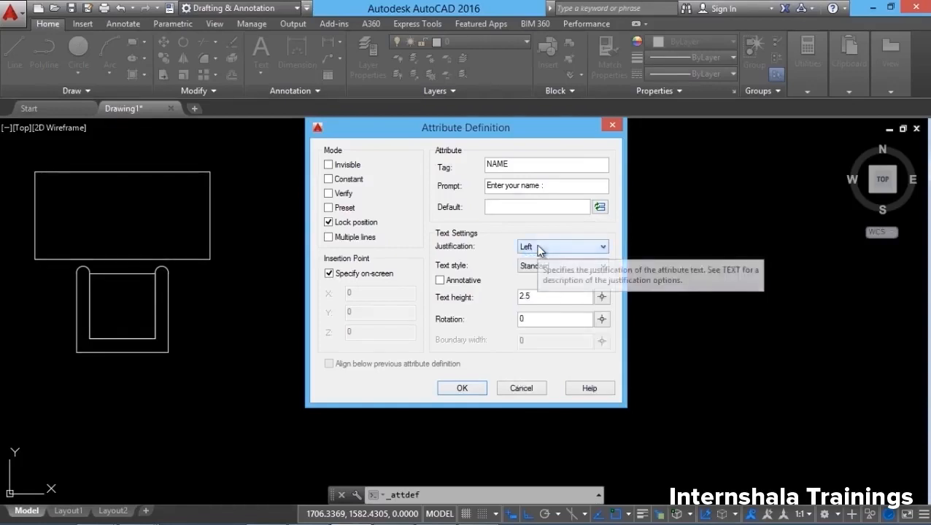
left_click(539, 248)
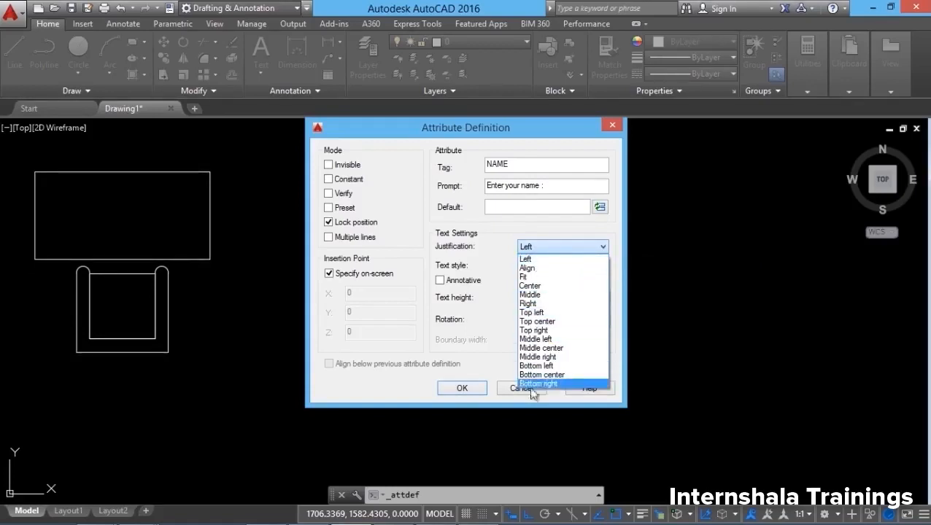
left_click(534, 261)
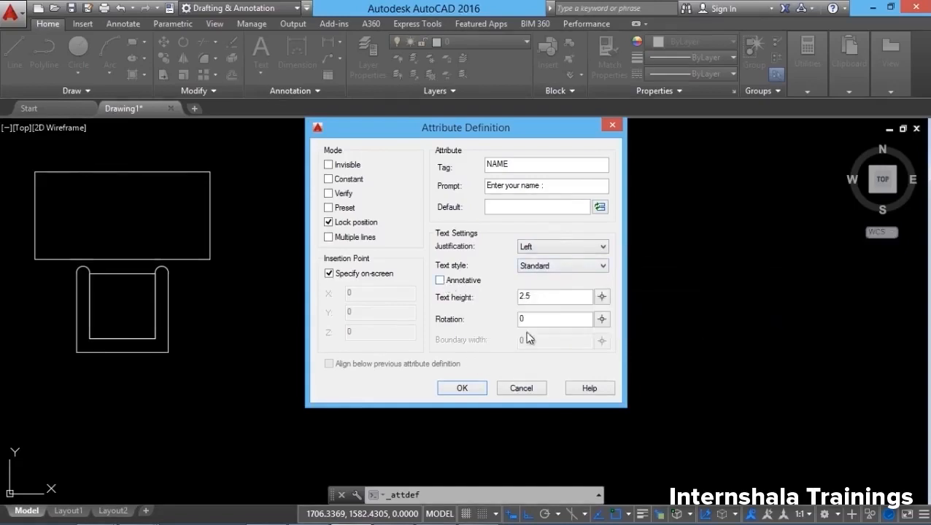
left_click(602, 297)
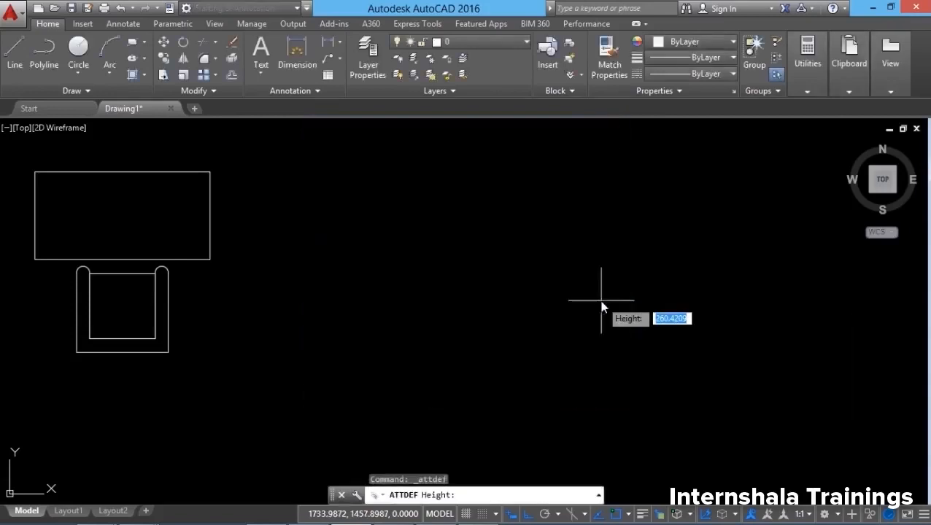
left_click(226, 183)
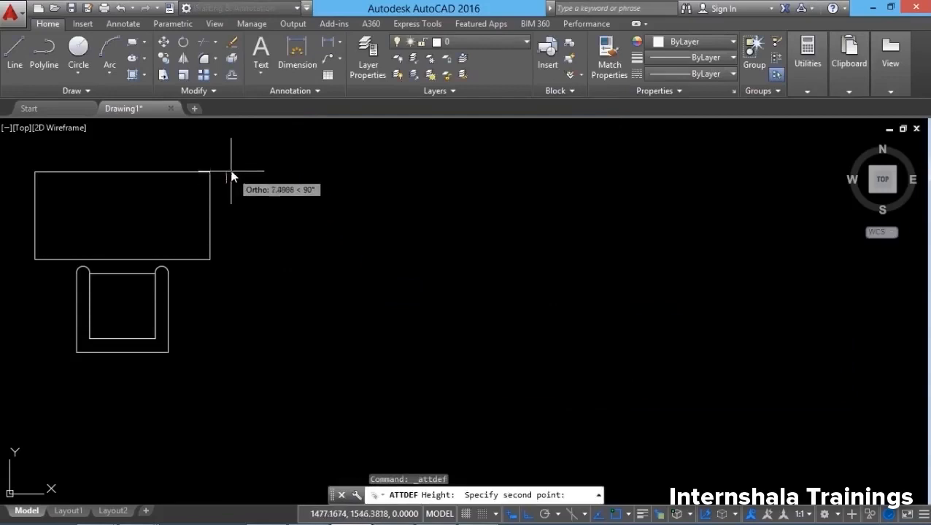
left_click(230, 172)
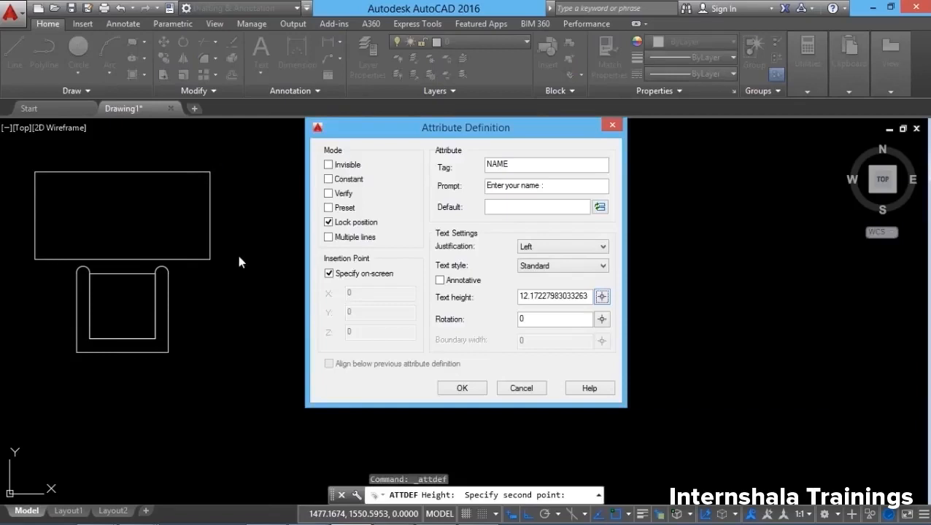
Step: Keep the attribute's rotation at 0 and place the NAME tag just outside the tabletop's upper right side
double_click(548, 319)
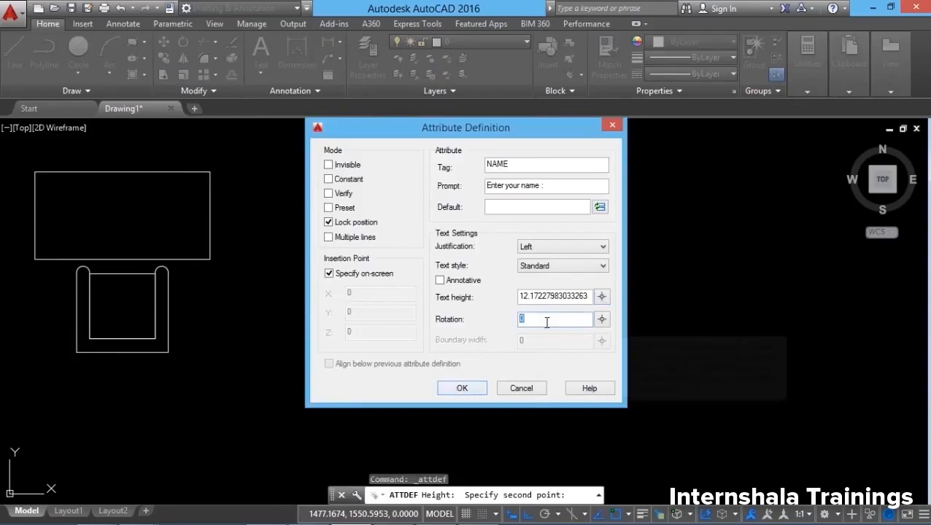
left_click(462, 389)
scroll(409, 387, "down", 1)
scroll(255, 211, "up", 1)
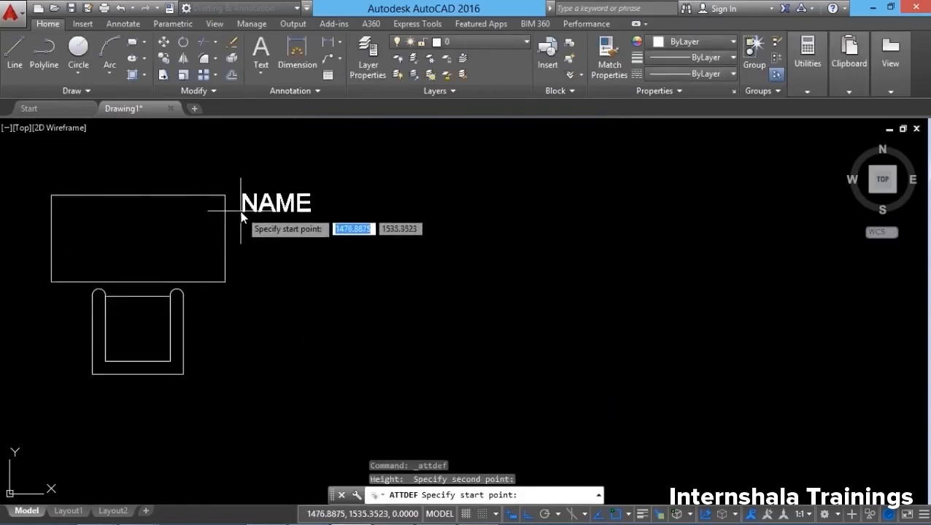
left_click(241, 212)
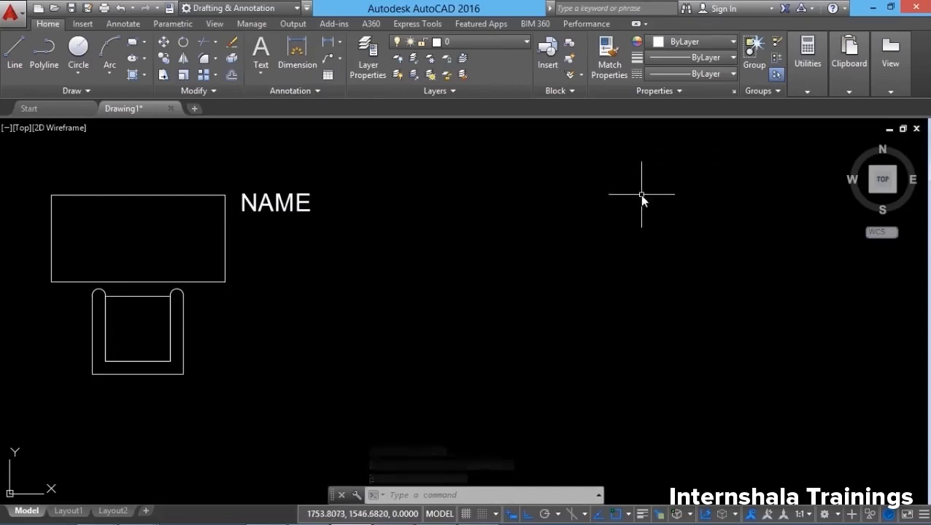
Step: Define an attribute with tag ID_NUMBER and prompt "Enter the ID number", without a default, and place it below NAME
left_click(568, 94)
left_click(544, 109)
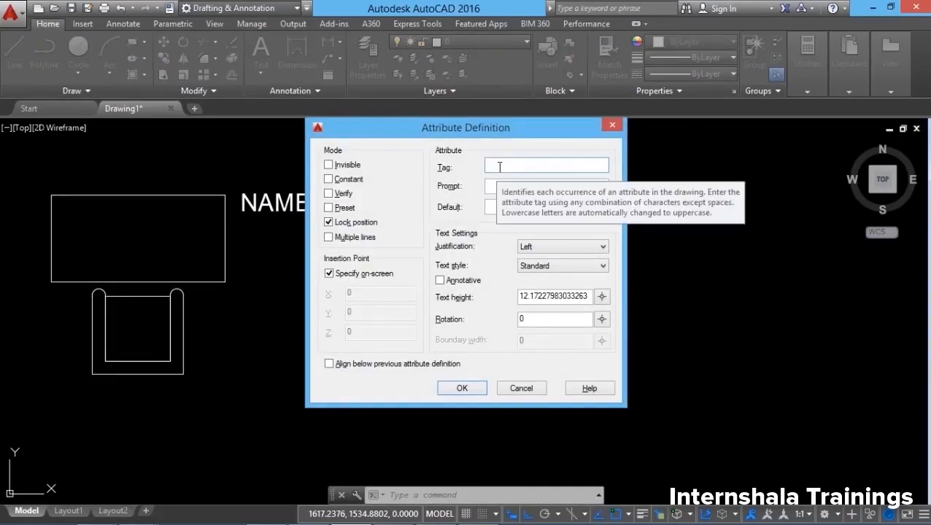
type("i")
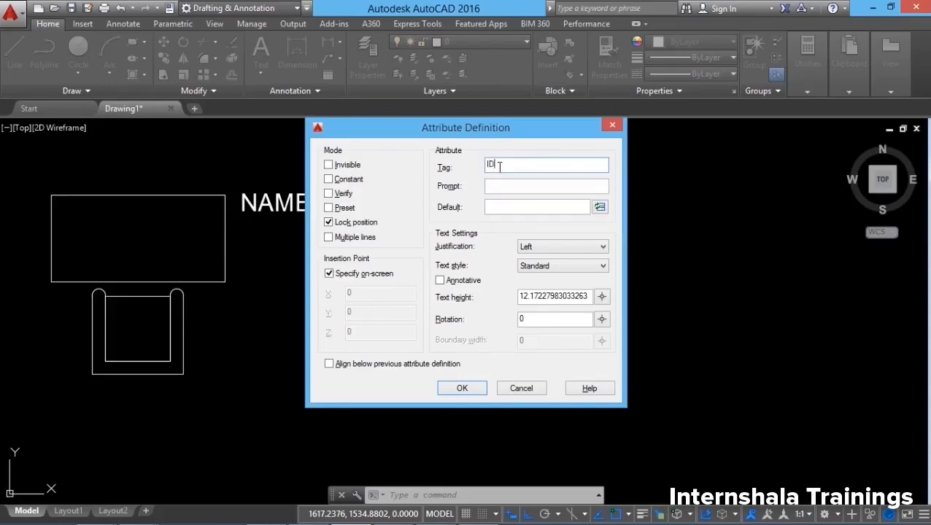
type("D_NUMBER")
left_click(502, 185)
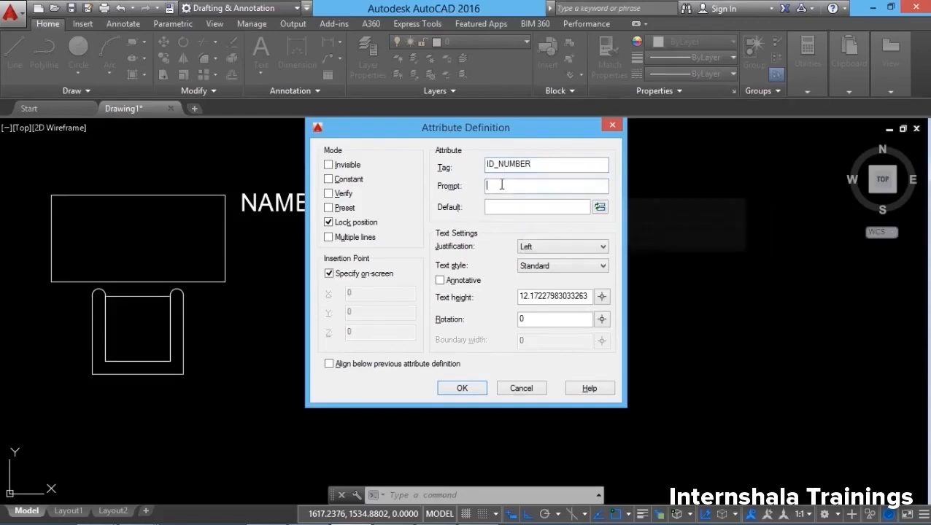
type("Enter the ID number")
left_click(511, 206)
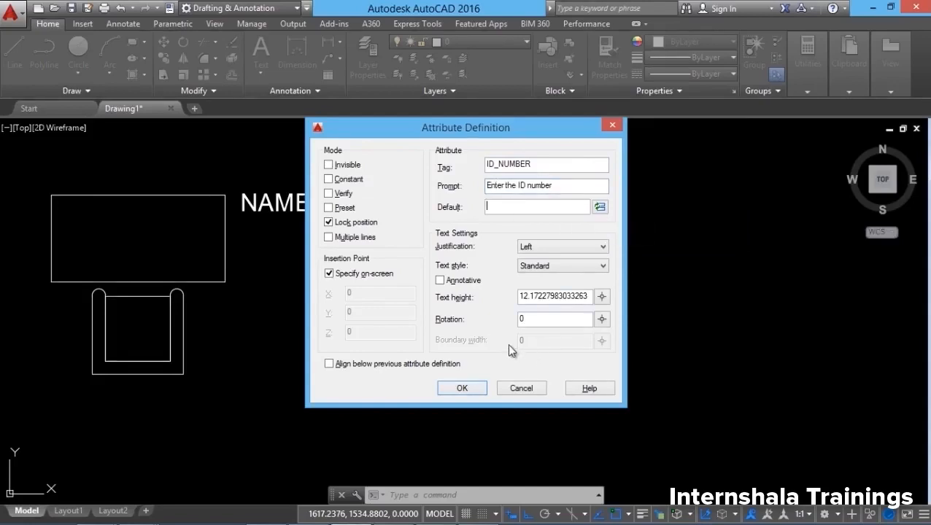
left_click(476, 388)
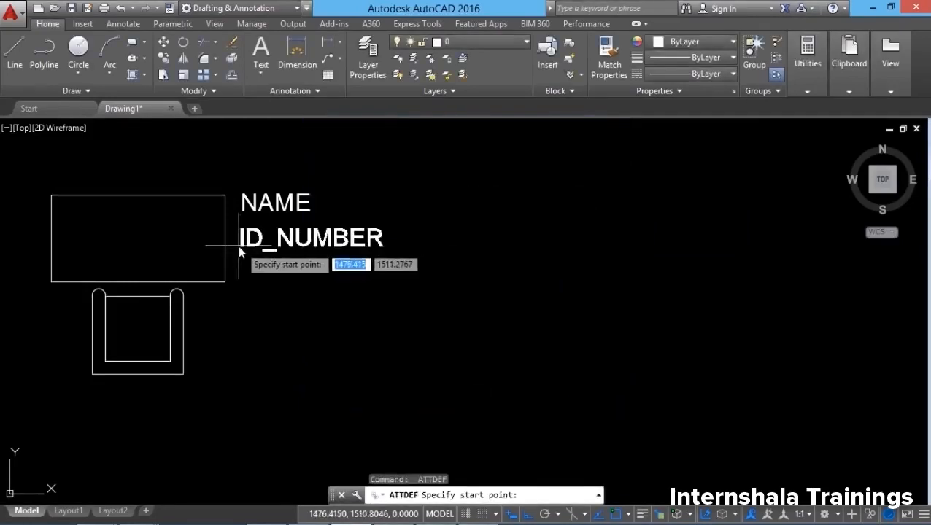
left_click(238, 246)
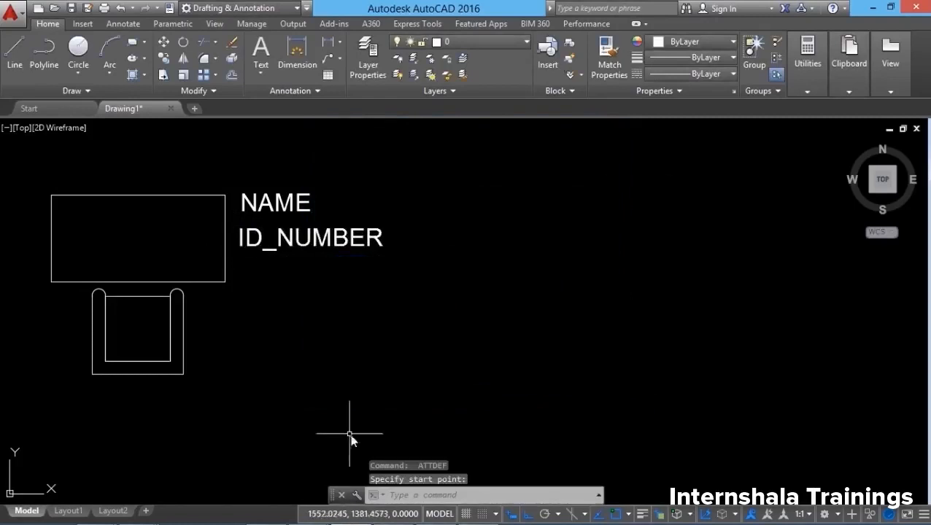
Step: Define an attribute with tag DESIGNATION and prompt "Enter the Designation :", and place it below ID_NUMBER
key("Return")
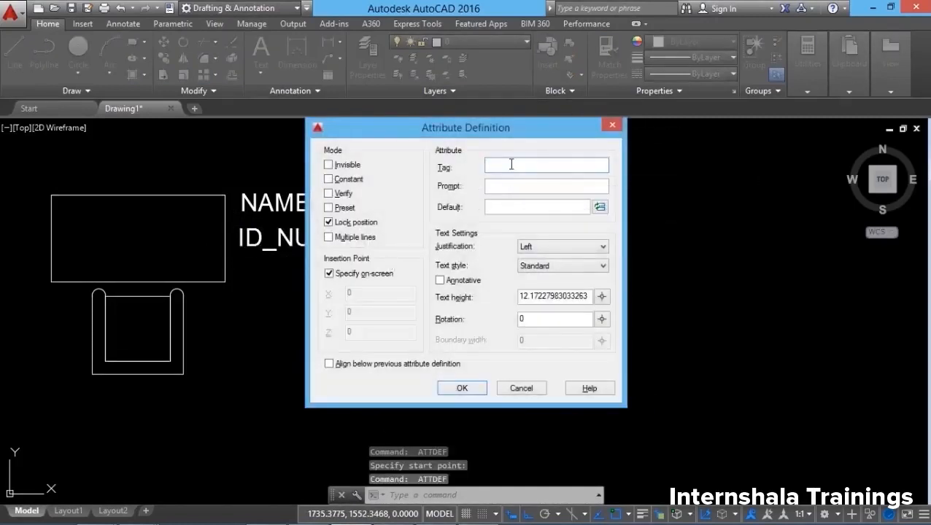
type("DESIGNATION")
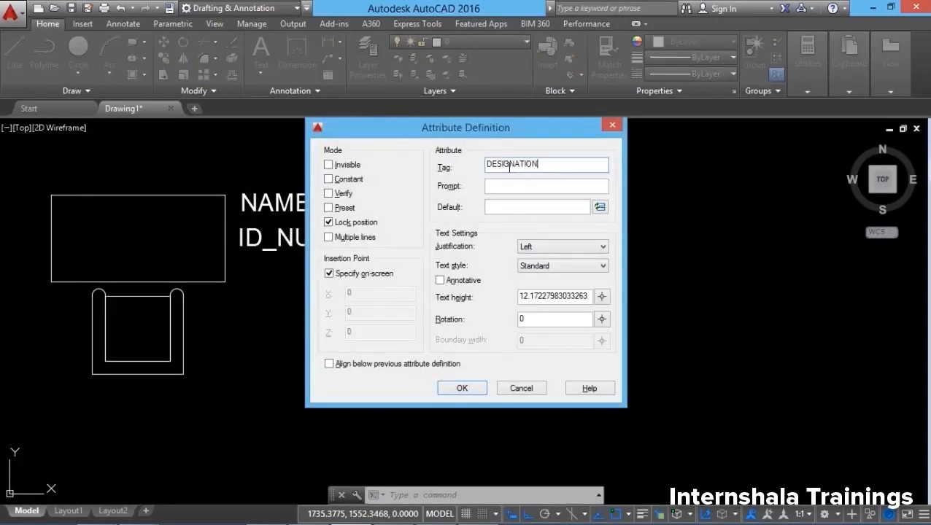
left_click(509, 189)
type("Enter the Designation :")
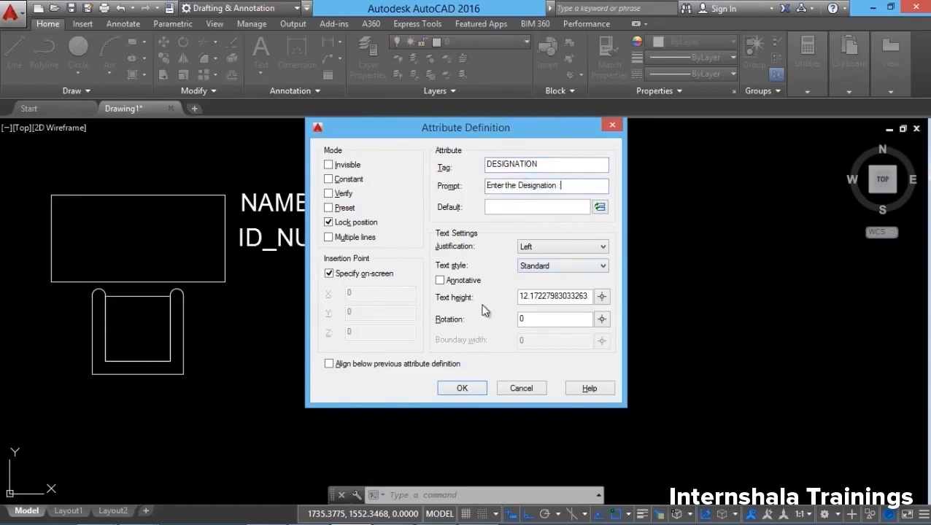
left_click(468, 389)
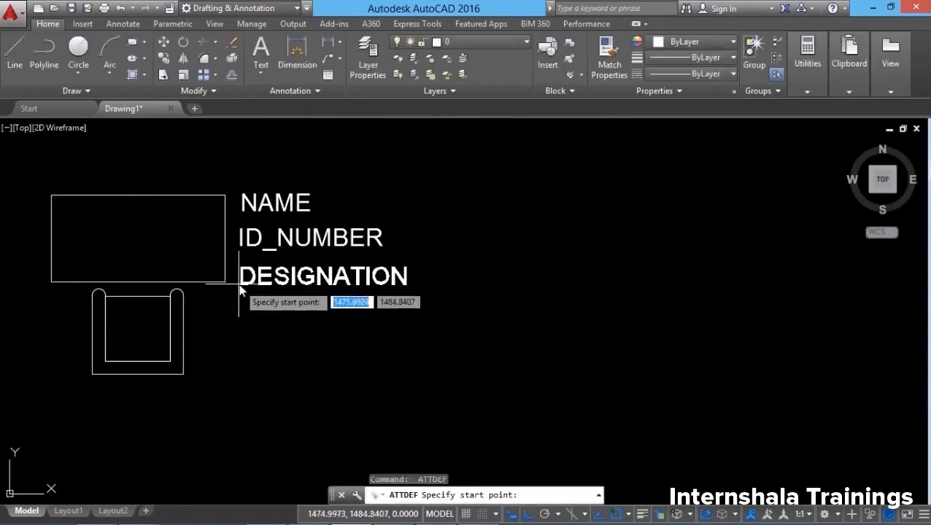
left_click(241, 288)
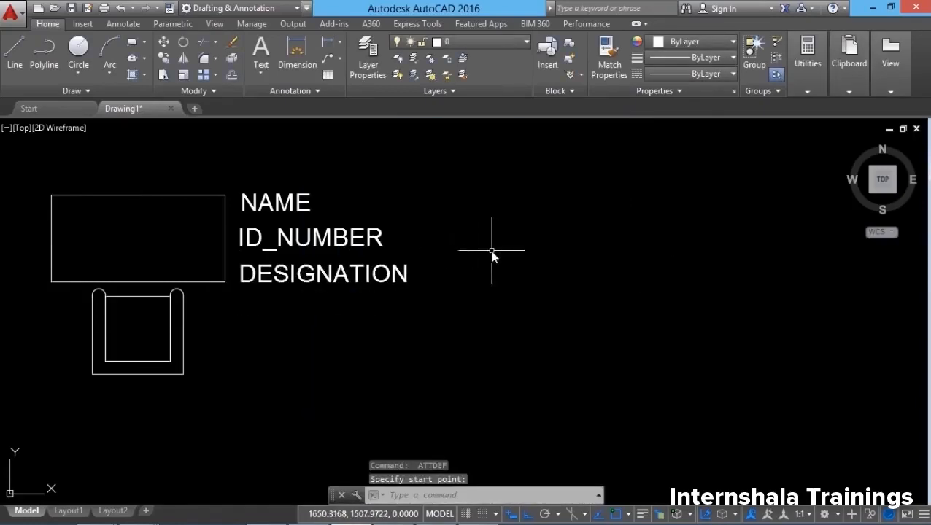
Step: Define a Preset attribute, with Verify off, with tag PLACE, prompt "Enter your place :" and default KOCHI, and place it below DESIGNATION
key("Return")
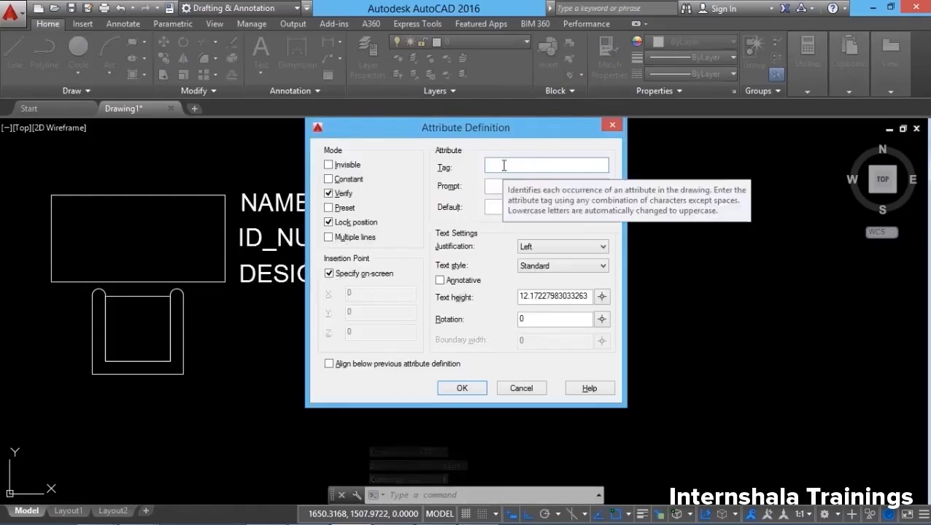
type("PLACE")
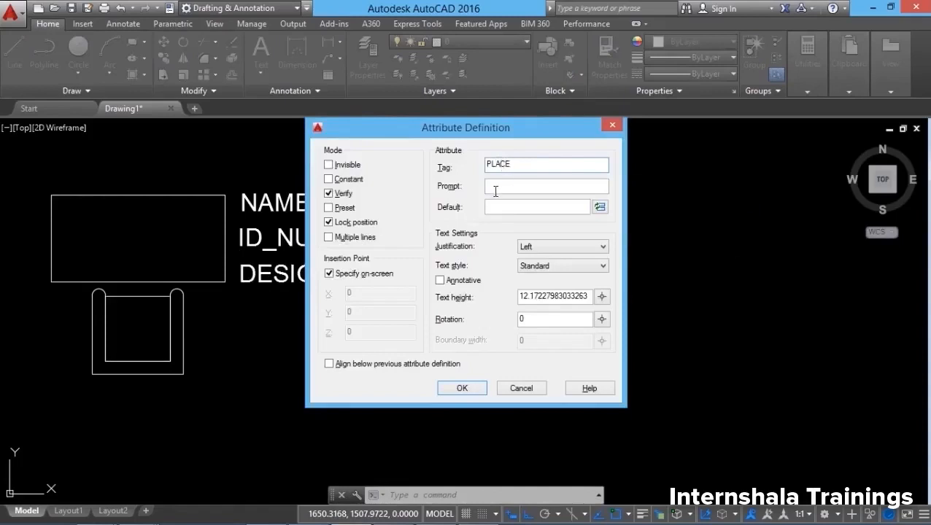
type("Enter your place :")
key("alt+v")
key("alt+p")
left_click(499, 206)
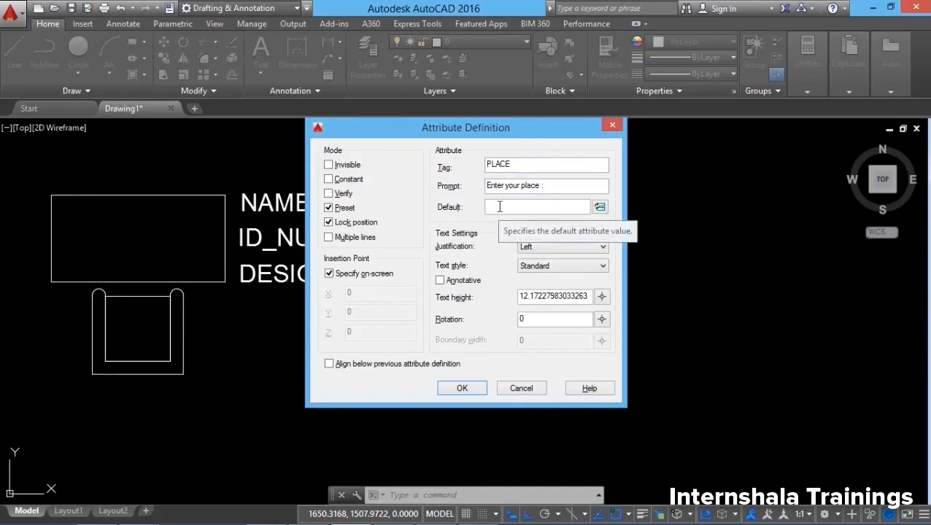
type("KOCHI")
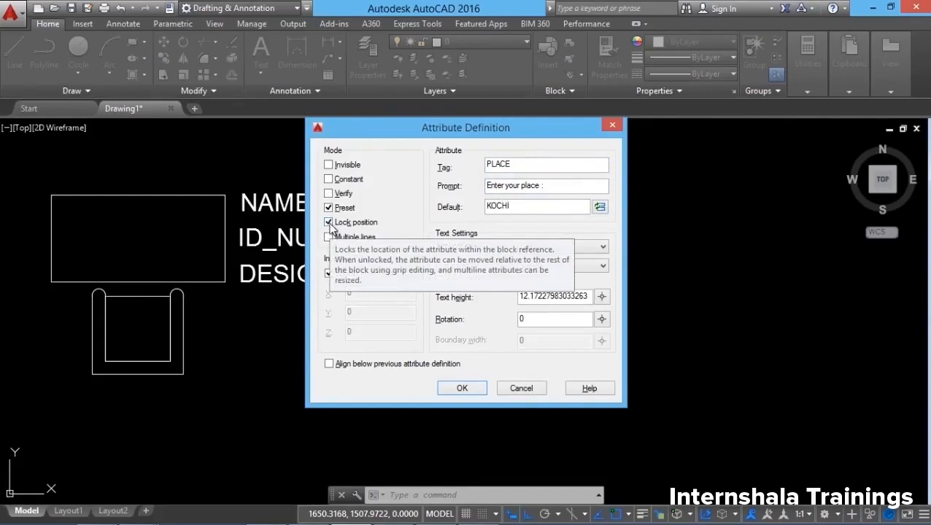
left_click(463, 389)
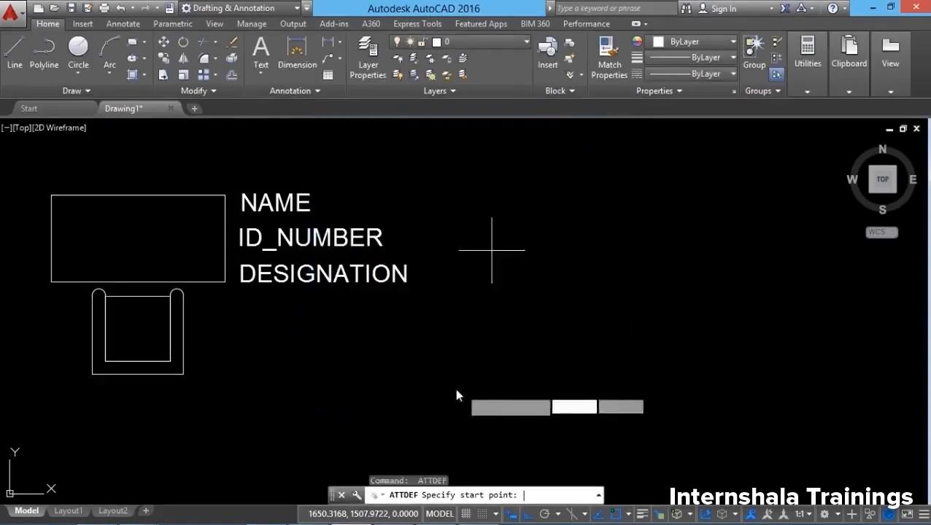
left_click(240, 315)
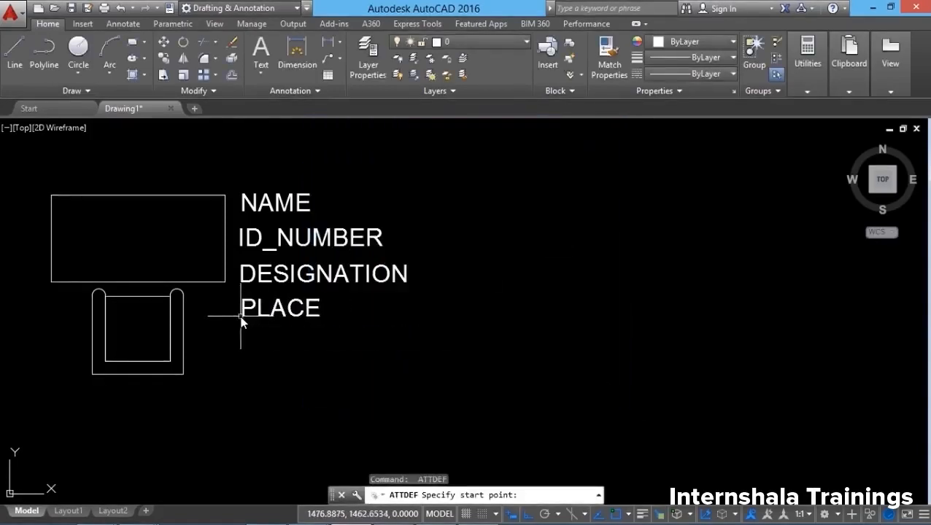
Step: Define an Invisible attribute, with Preset off, with tag SALARY and prompt "Enter your Salary", and place it below PLACE
key("Return")
left_click(330, 209)
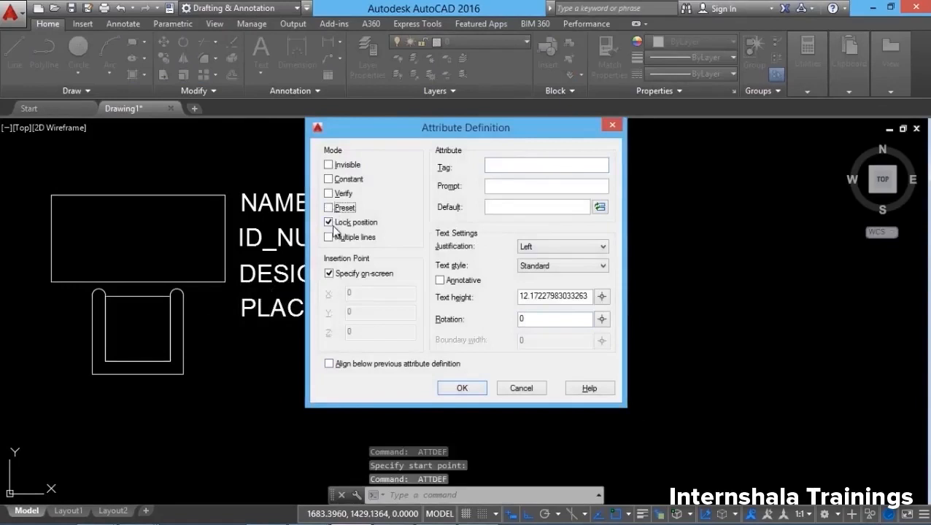
left_click(330, 165)
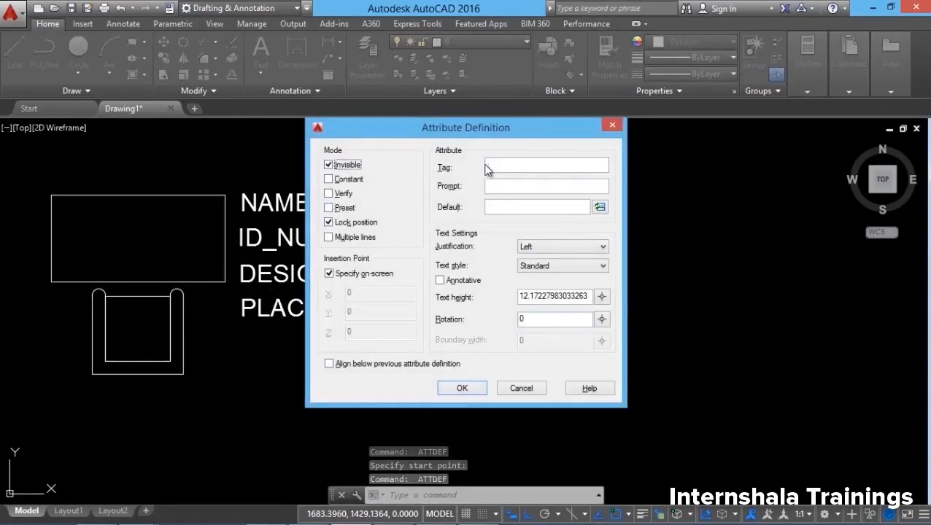
left_click(537, 168)
type("SALARY")
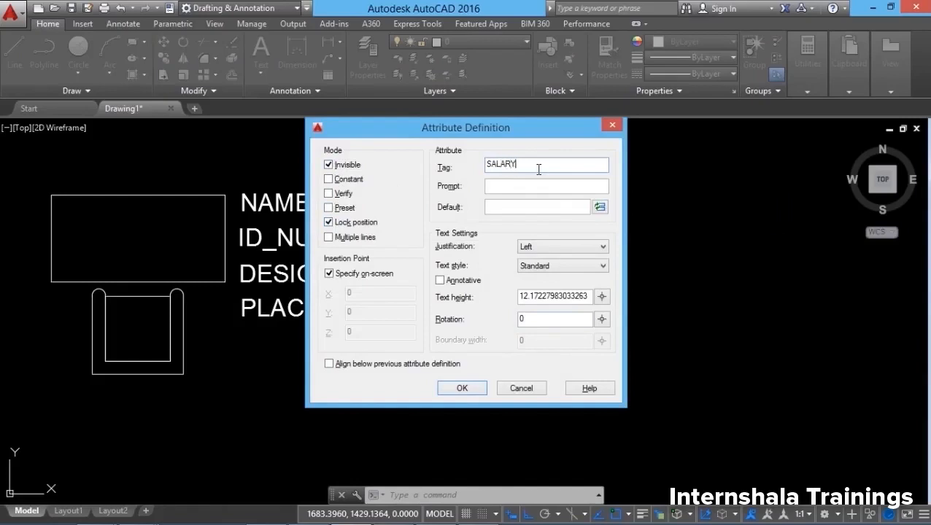
left_click(514, 186)
type("Enter your salary")
left_click(488, 206)
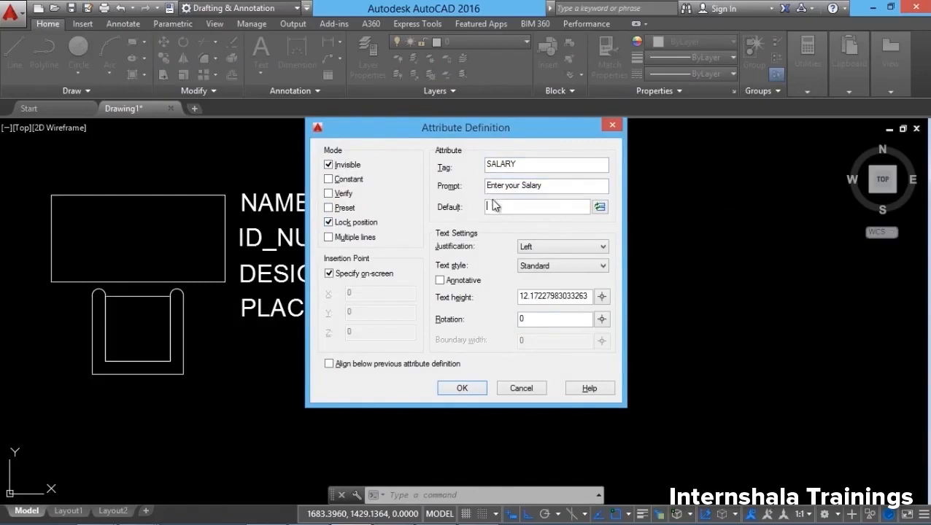
left_click(462, 388)
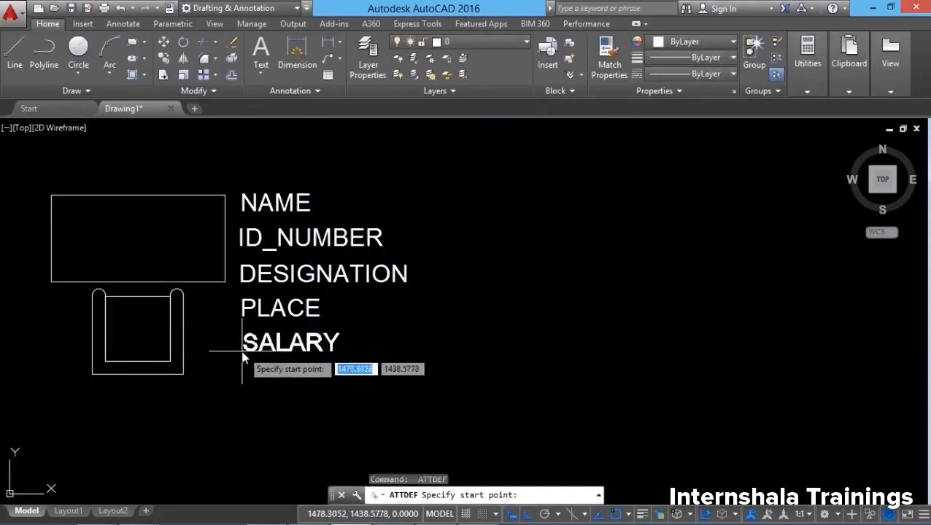
left_click(240, 352)
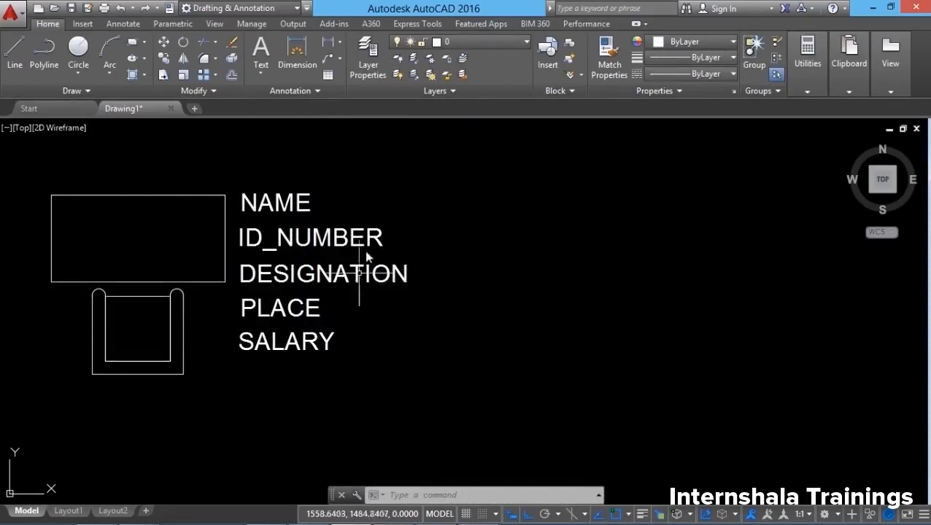
Step: Start a block definition named INFO with its base point at the tabletop's upper-left corner
left_click(570, 46)
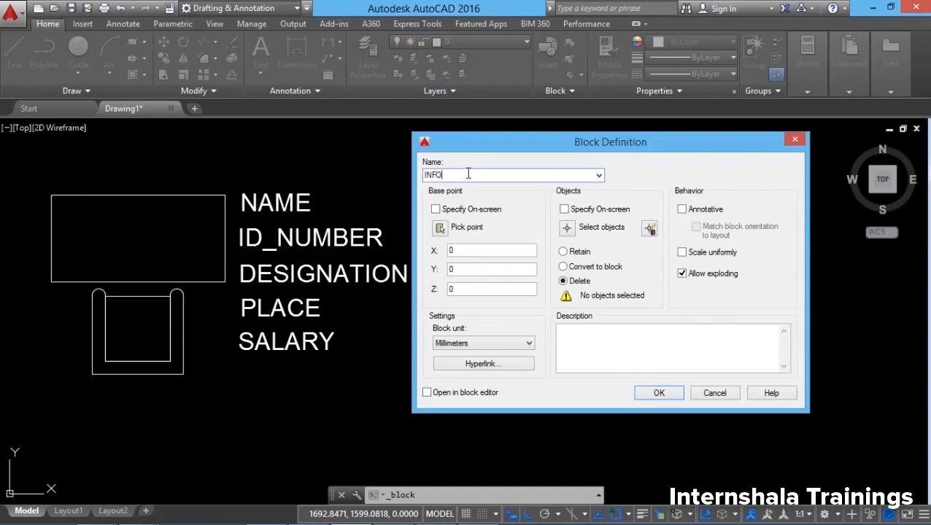
left_click(440, 228)
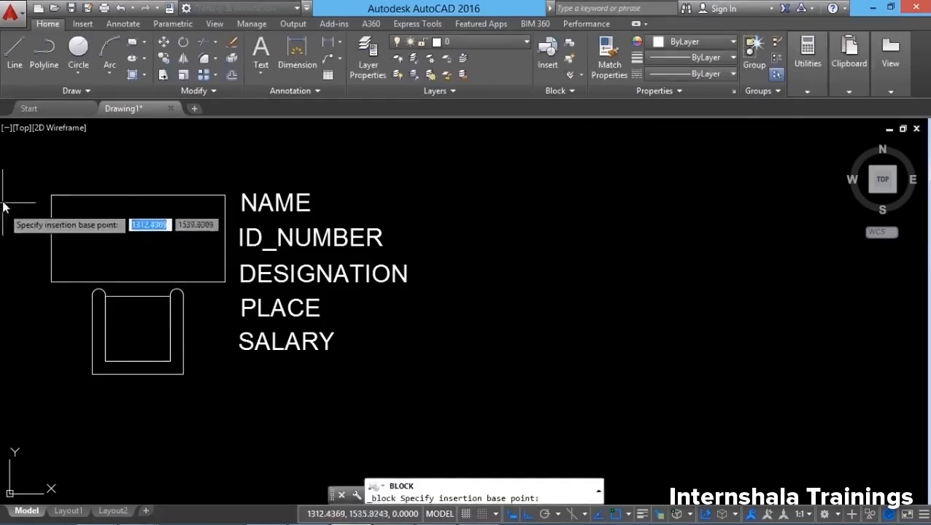
left_click(51, 195)
Step: Create the INFO block from the desk, the chair and the attributes NAME, ID_NUMBER, DESIGNATION, PLACE and SALARY, selected in that order
left_click(568, 228)
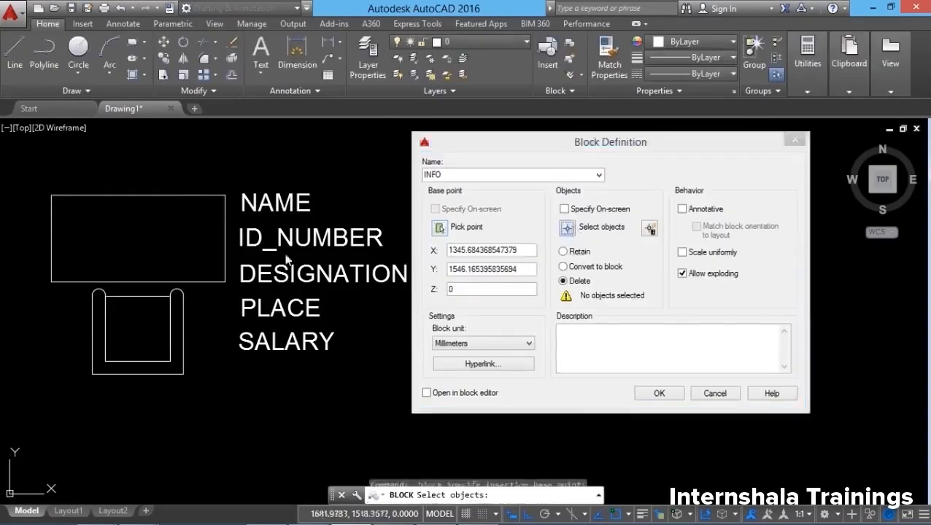
left_click(35, 174)
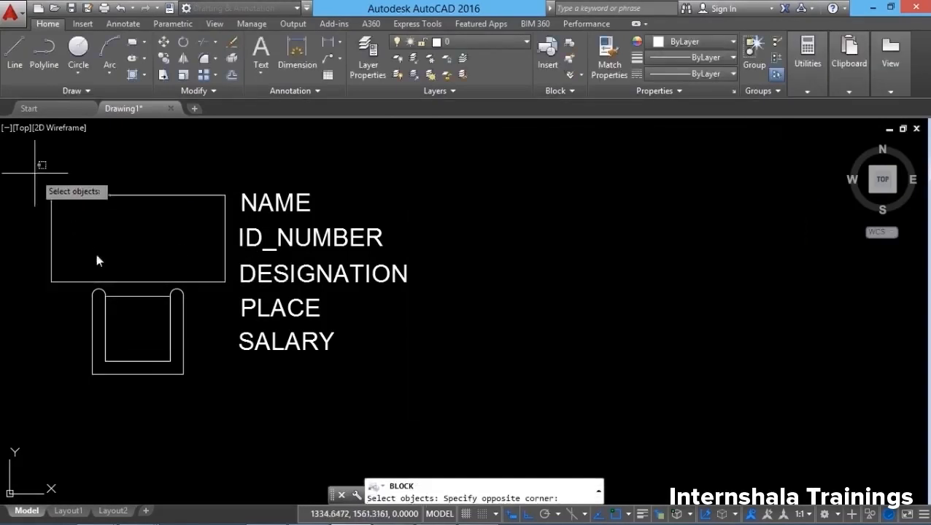
left_click(233, 401)
left_click(299, 206)
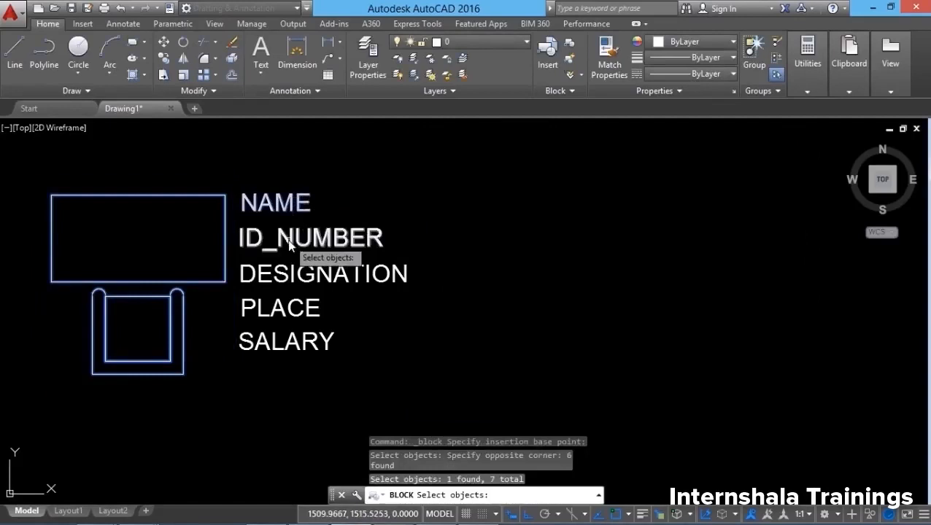
left_click(300, 241)
left_click(286, 276)
left_click(283, 306)
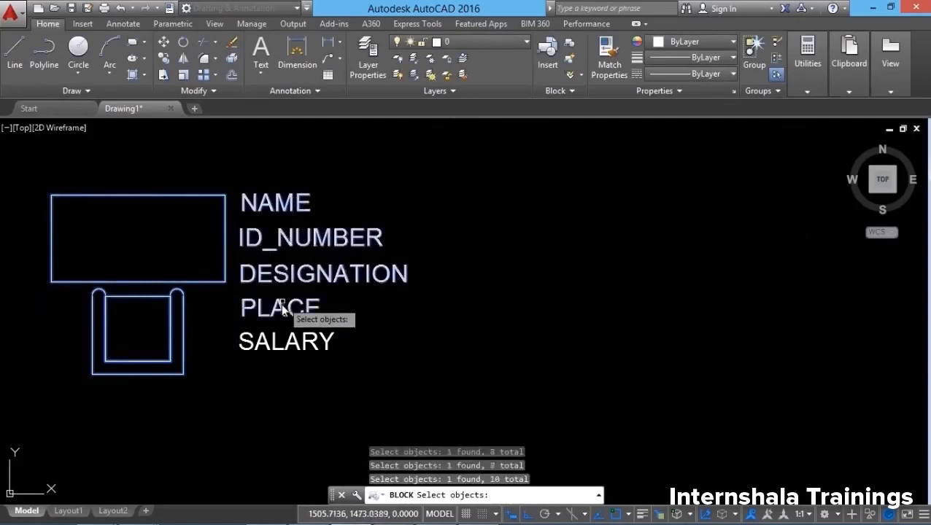
left_click(274, 343)
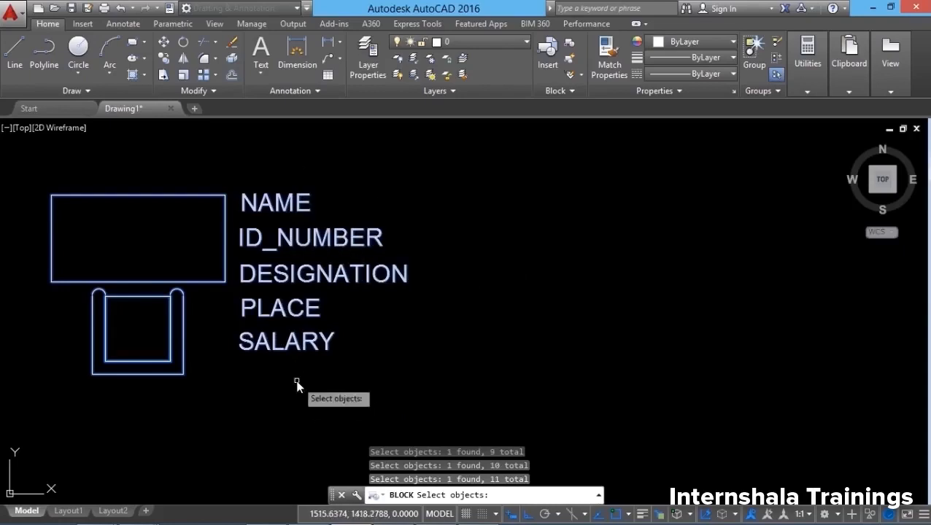
key("Return")
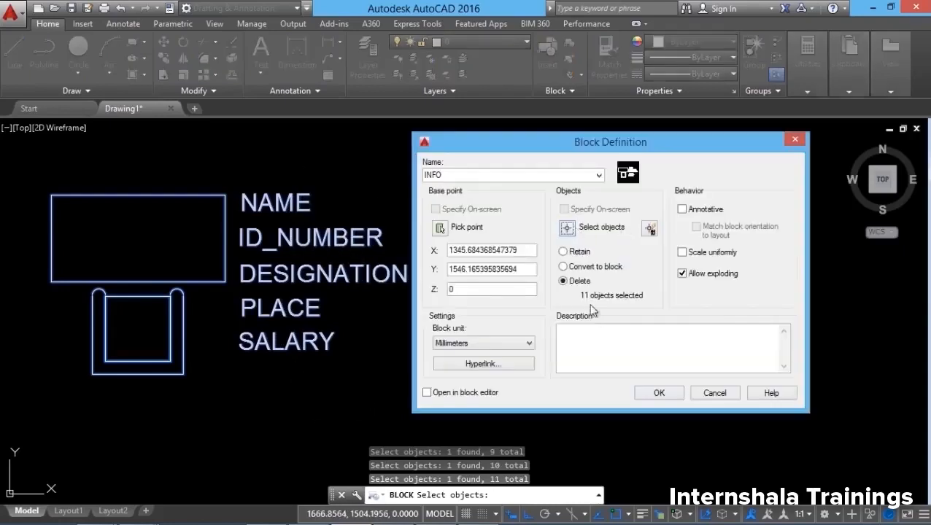
left_click(652, 395)
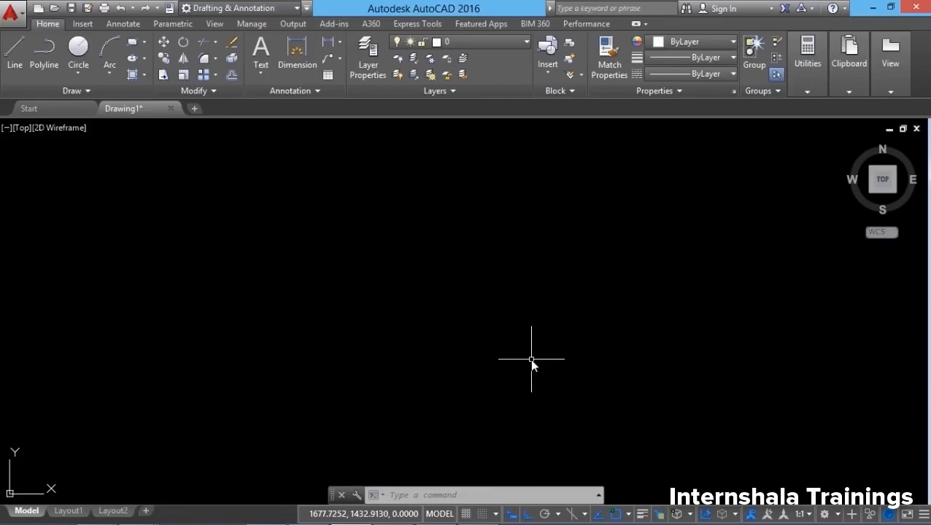
Step: Insert the INFO block near the upper-left corner of the empty drawing area
left_click(548, 70)
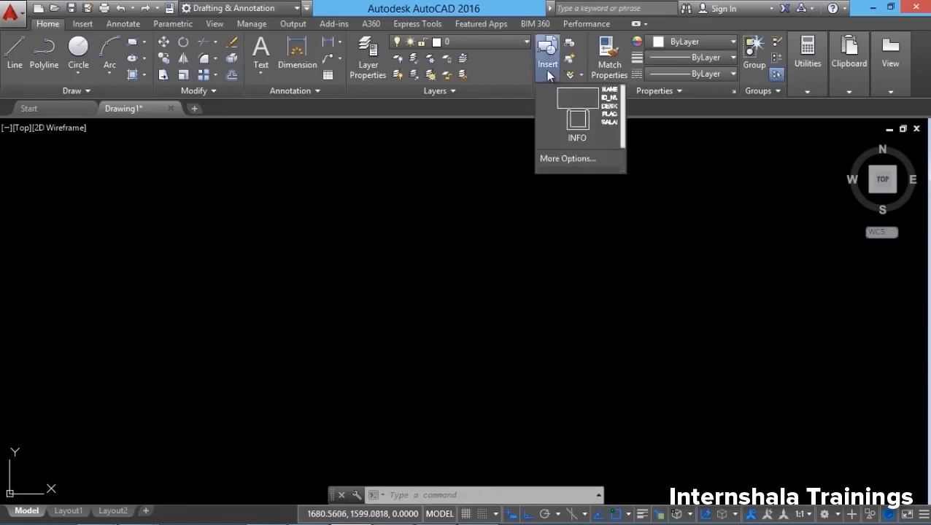
left_click(578, 118)
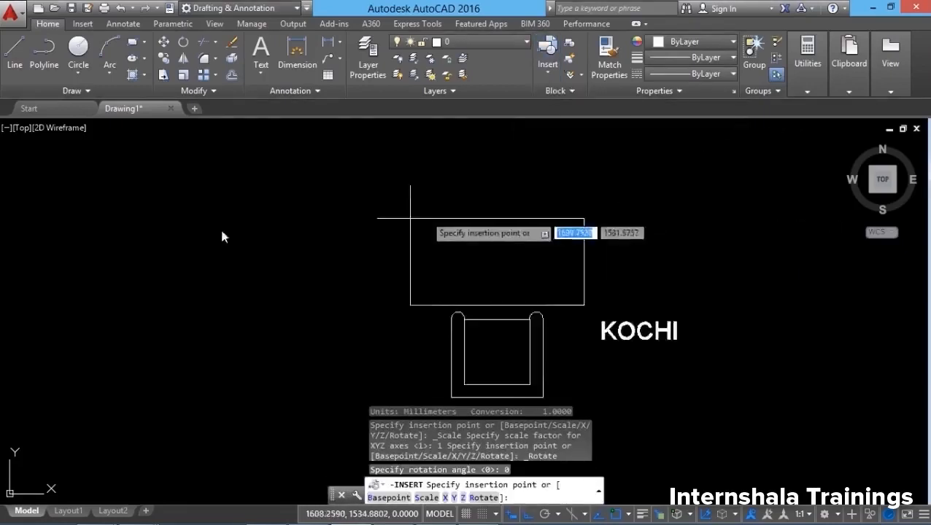
left_click(48, 159)
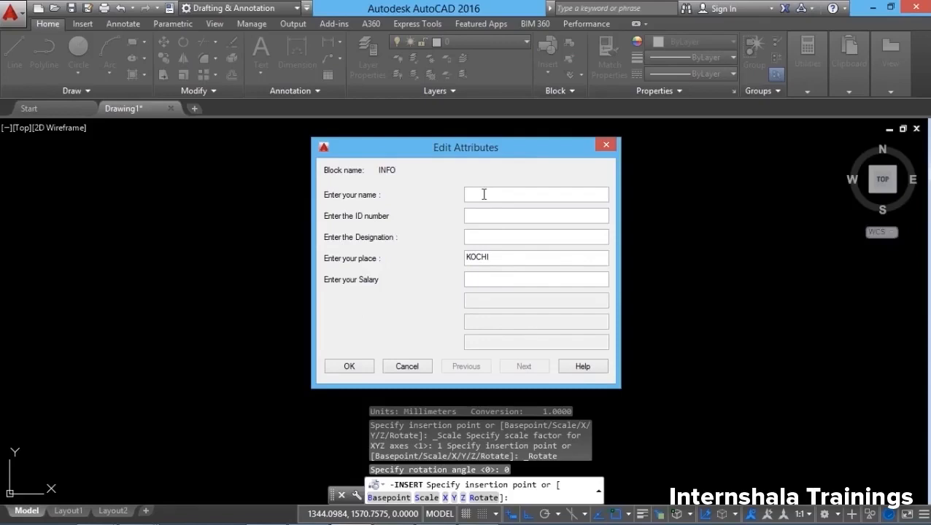
Step: Fill in the first block's employee name, ID number, designation SOFTWARE ENGINEER and salary 45000, accepting the default place
type("RAHUL")
left_click(489, 221)
type("7755")
left_click(492, 238)
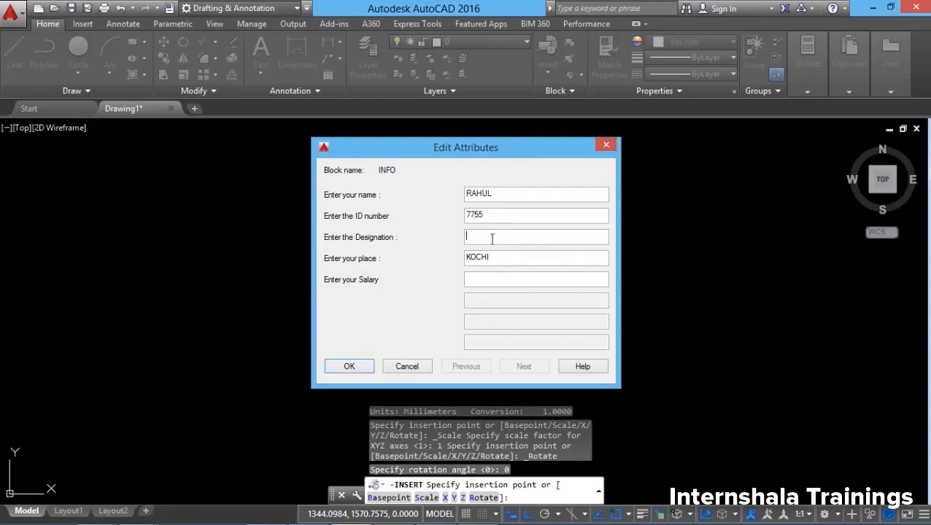
type("SOFTWARE ENGINEER")
left_click(483, 281)
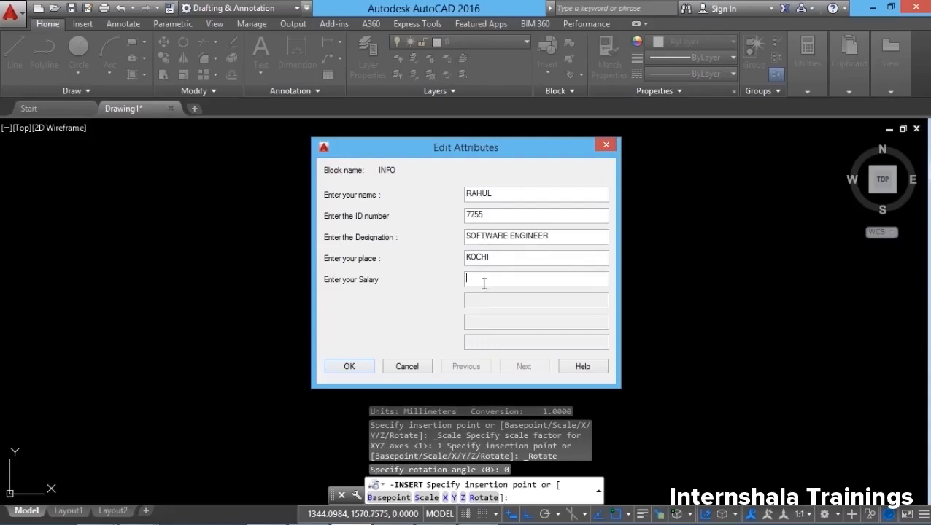
type("45000")
left_click(500, 257)
left_click(360, 363)
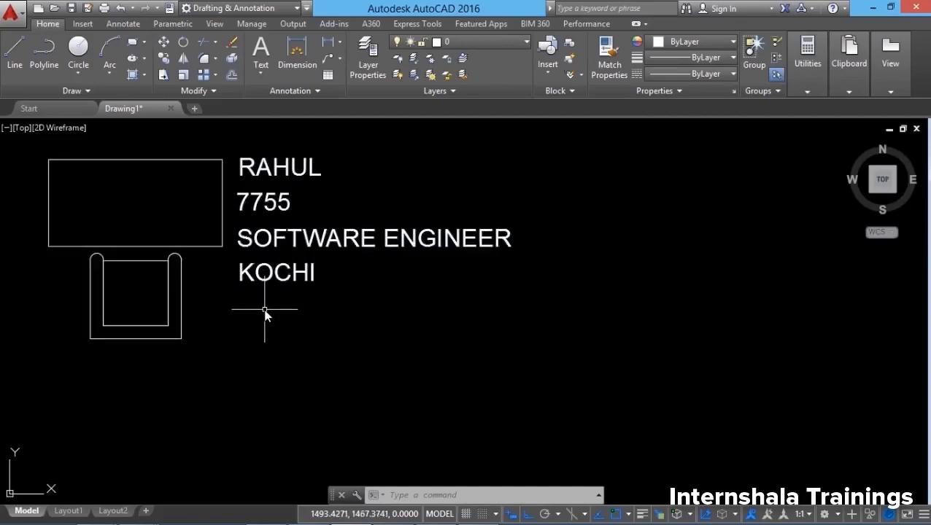
Step: Insert a second INFO block to the right of the first desk, roughly level with it
middle_click_drag(269, 315, 236, 313)
left_click(545, 75)
left_click(573, 120)
left_click(540, 153)
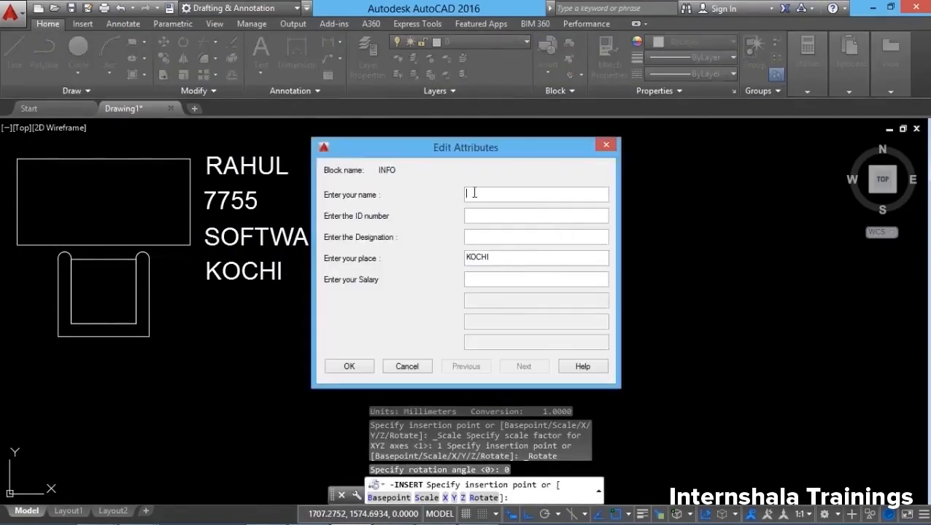
Step: Fill in the second block's employee name, ID number, designation SYSTEM ANALYST, place DELHI and salary 60000
type("RAHIM")
left_click(487, 217)
type("7788")
left_click(488, 236)
type("SYSTEM ANALYST")
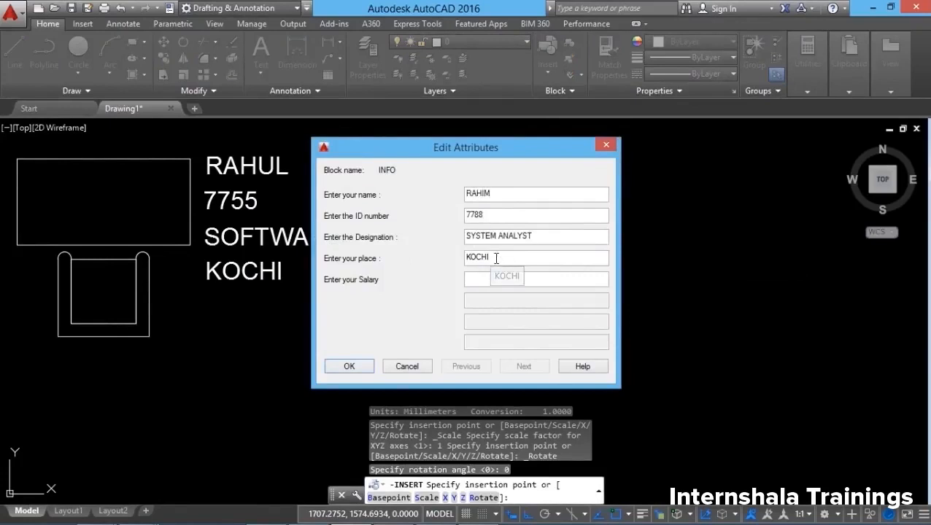
key("Tab")
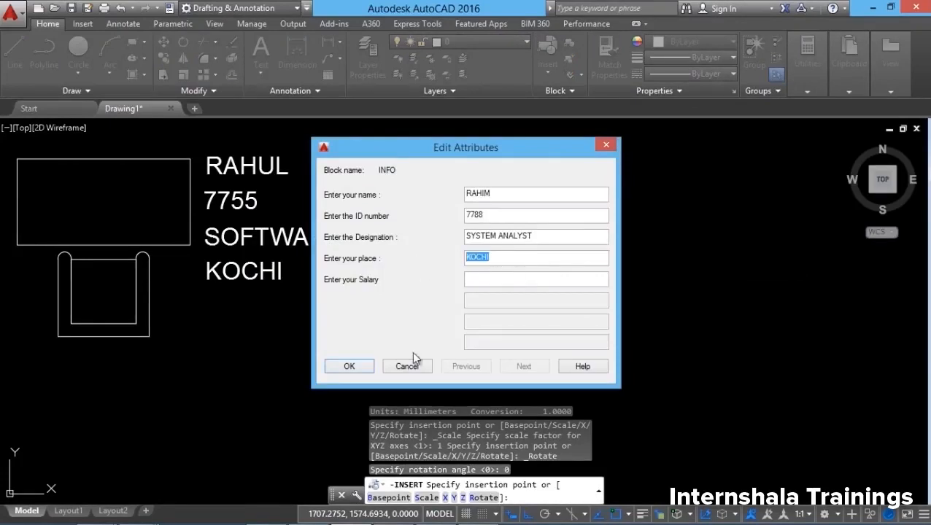
type("DELHI")
left_click(482, 278)
type("50000")
left_click(349, 366)
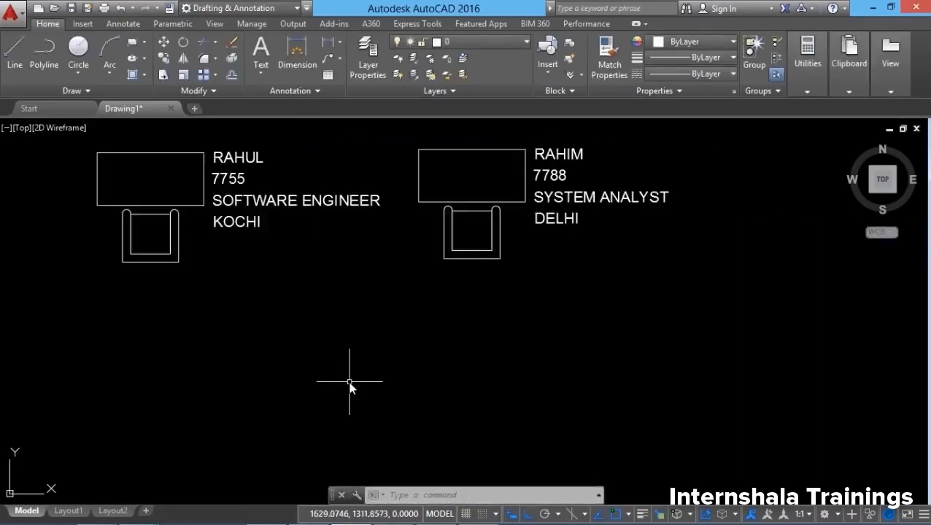
Step: Insert a third INFO block at scale 1 and rotation 0 directly below the first desk
key("Return")
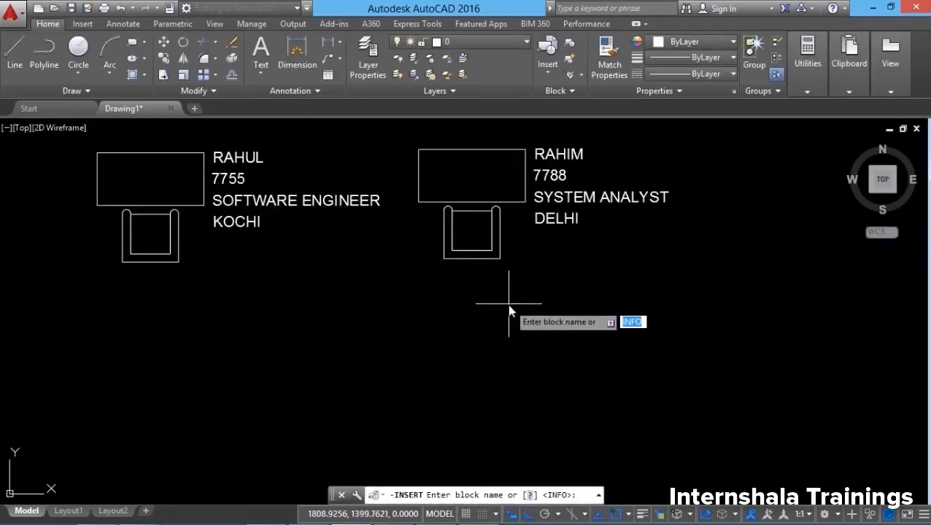
key("Escape")
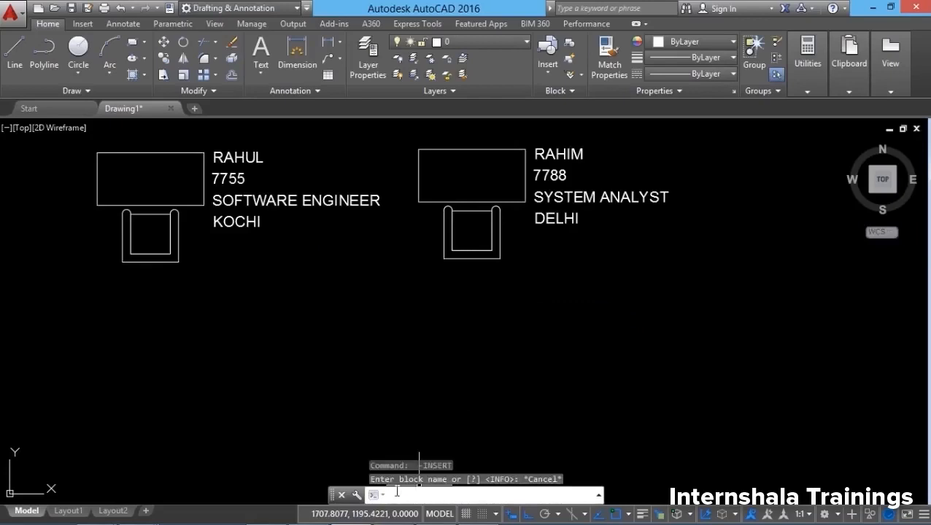
type("i")
key("Return")
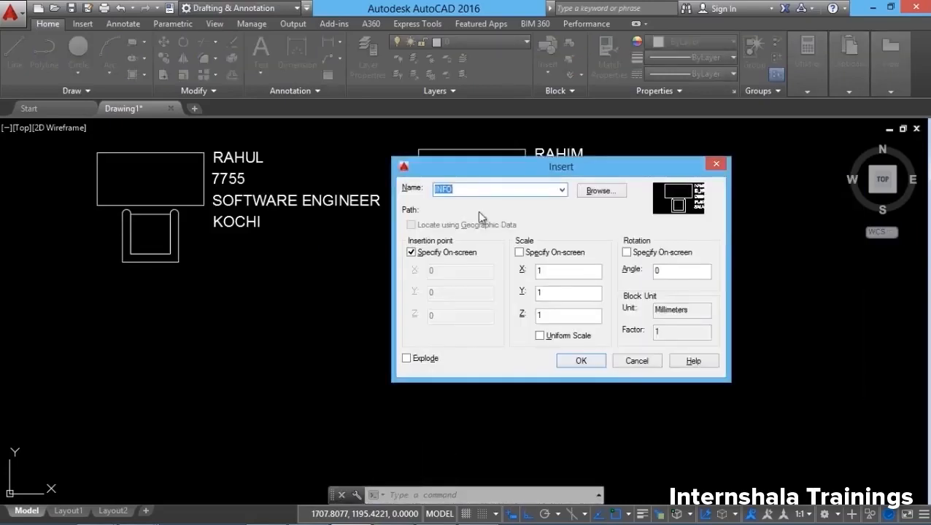
left_click(584, 361)
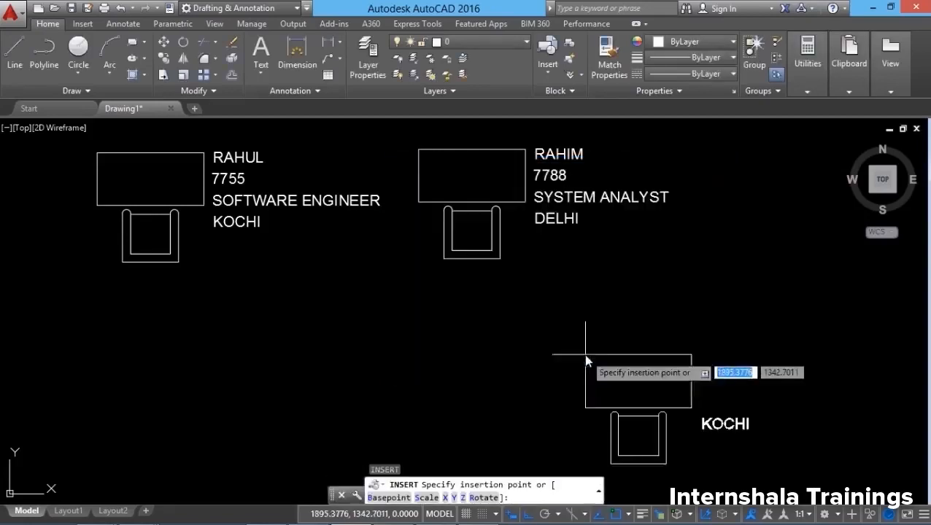
left_click(101, 340)
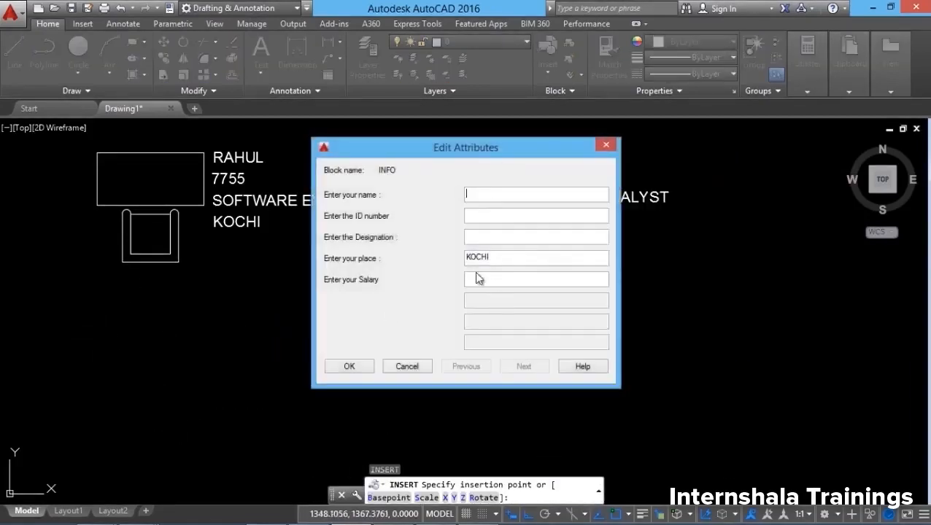
Step: Fill in the third block's employee name, ID number, designation SOFTWARE ARCHITECT and salary 75000, accepting the default place
left_click(475, 197)
type("SEBA")
left_click(487, 214)
type("7799")
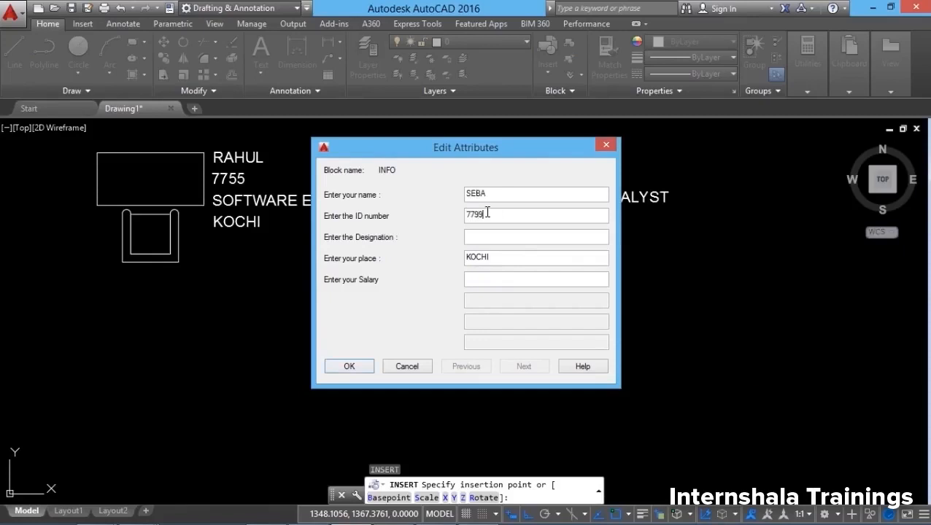
left_click(476, 236)
type("SOFTWARE ARCHITECT")
left_click(481, 281)
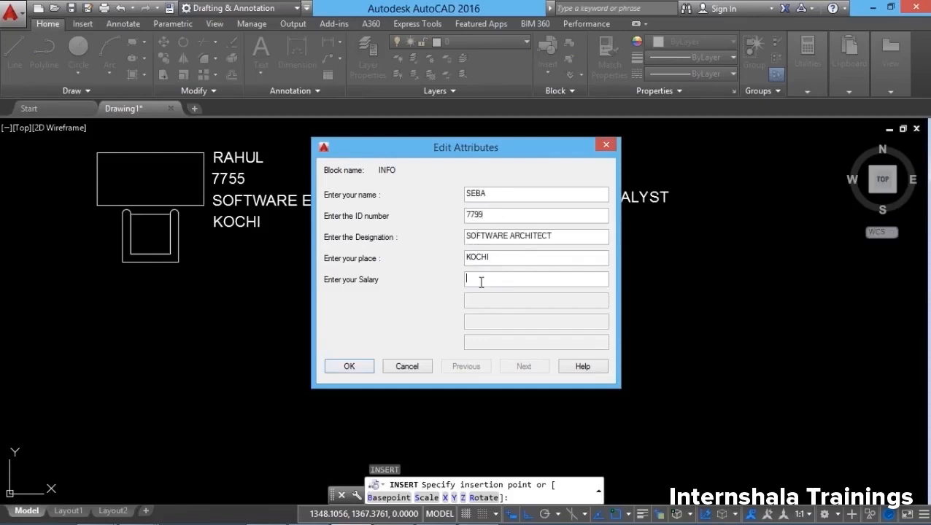
type("75000")
left_click(351, 368)
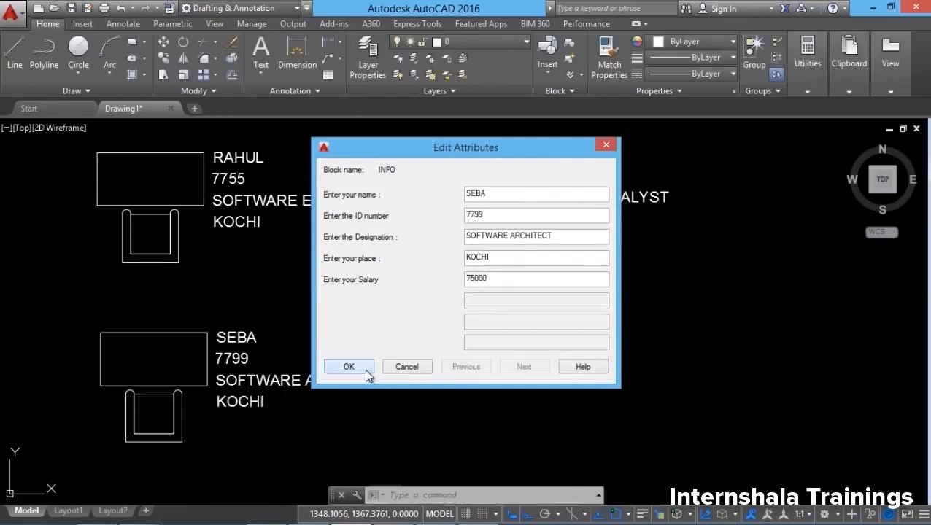
Step: Insert a fourth INFO block below the SYSTEM ANALYST desk, level with the third block
mouse_move(322, 407)
middle_mouse_down()
mouse_move(306, 395)
mouse_move(300, 406)
middle_mouse_up()
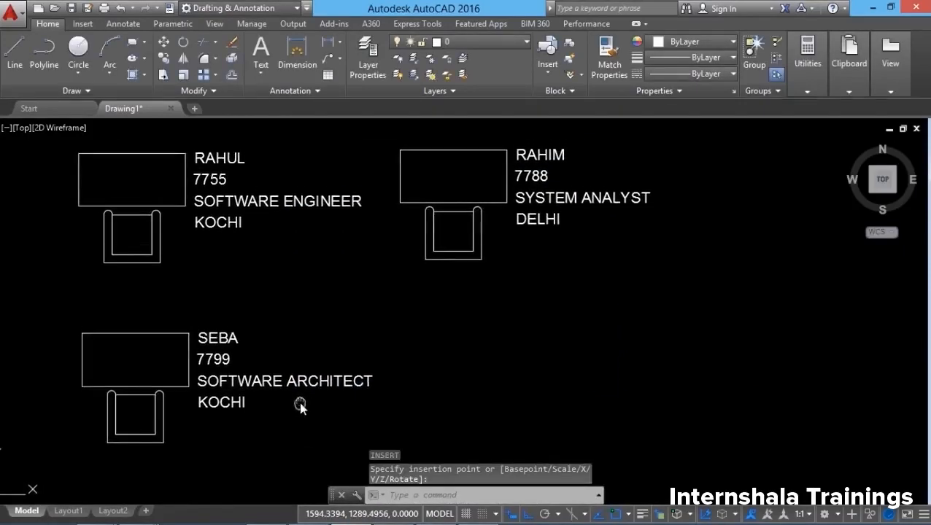
key("Return")
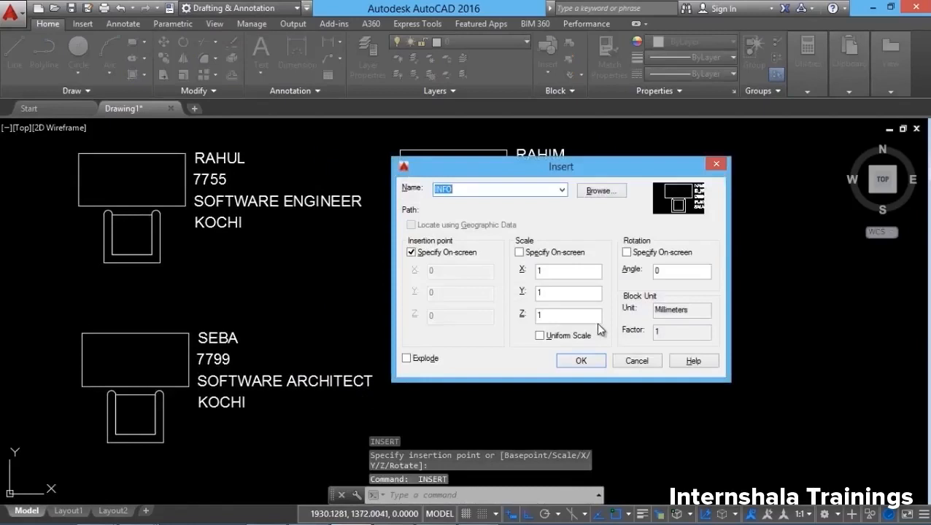
left_click(583, 360)
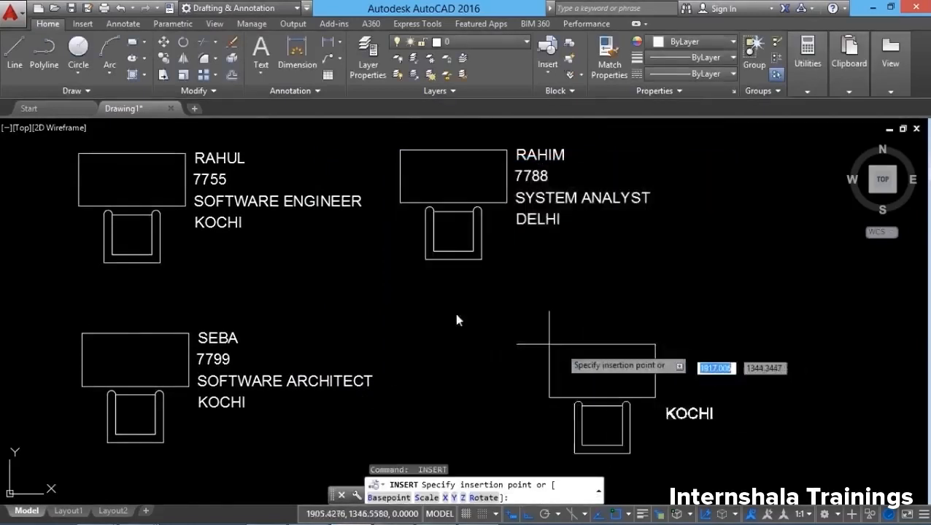
left_click(405, 324)
Step: Fill in the fourth block's employee name, ID number, designation MARKETING MANAGER, place CHENNAI and salary 50000
type("KEERTHANA")
left_click(483, 216)
type("7766")
left_click(482, 237)
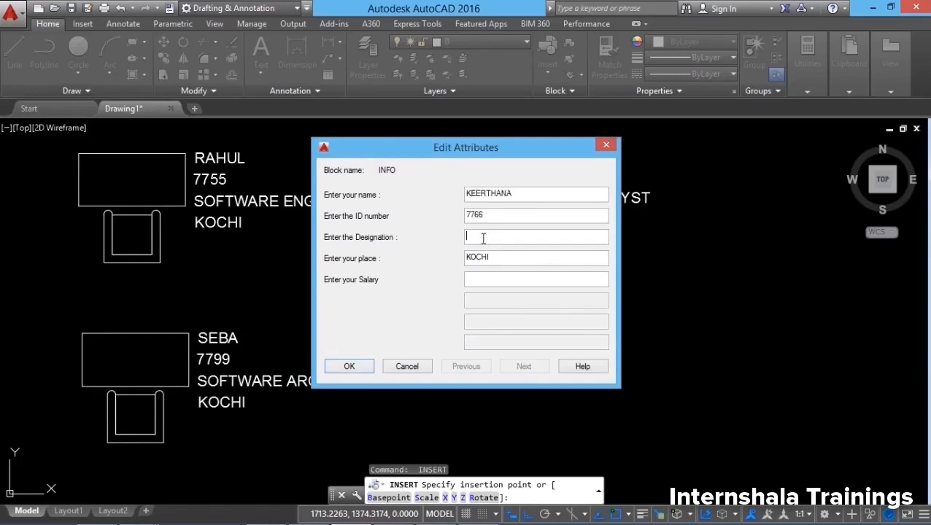
type("MARKETING MANAGER")
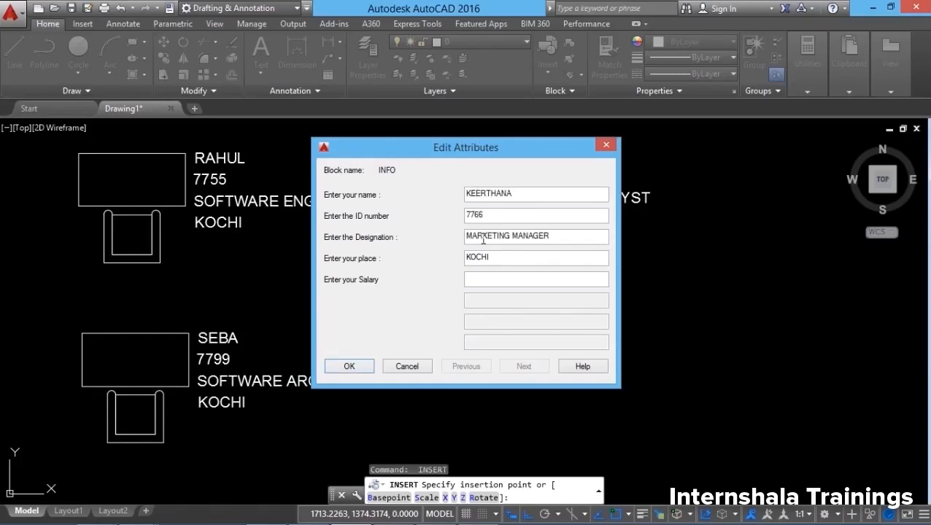
key("Tab")
type("CHENNAI")
type("50000")
key("Return")
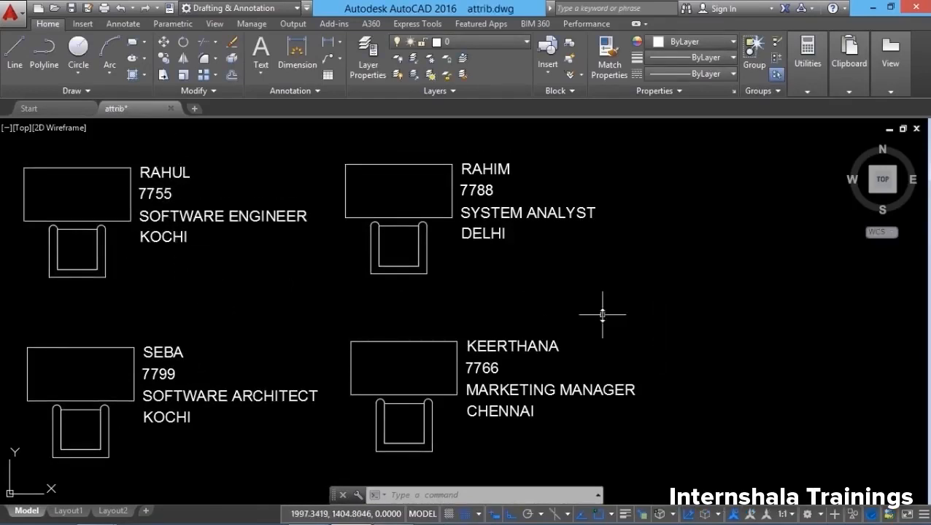
Step: Explode the SOFTWARE ENGINEER block at the upper left of the drawing, and undo the explosion
left_click(400, 496)
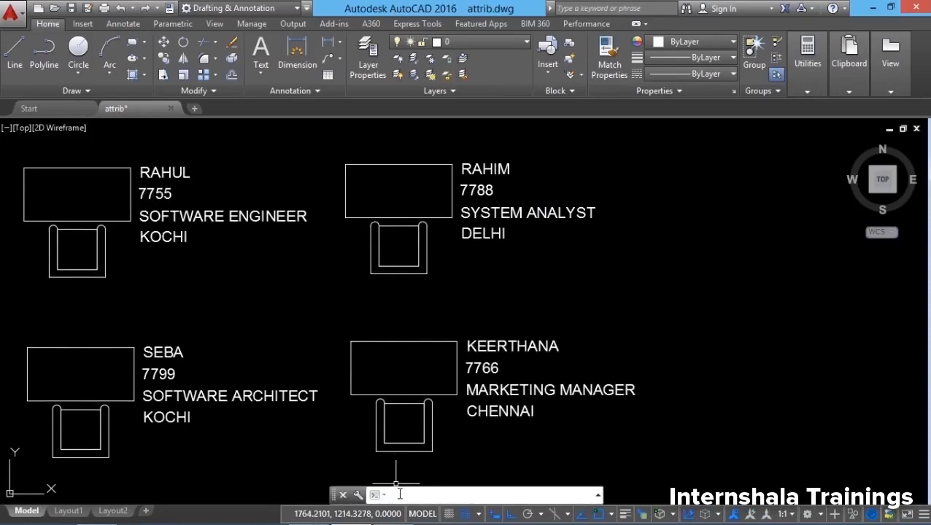
type("x")
key("Return")
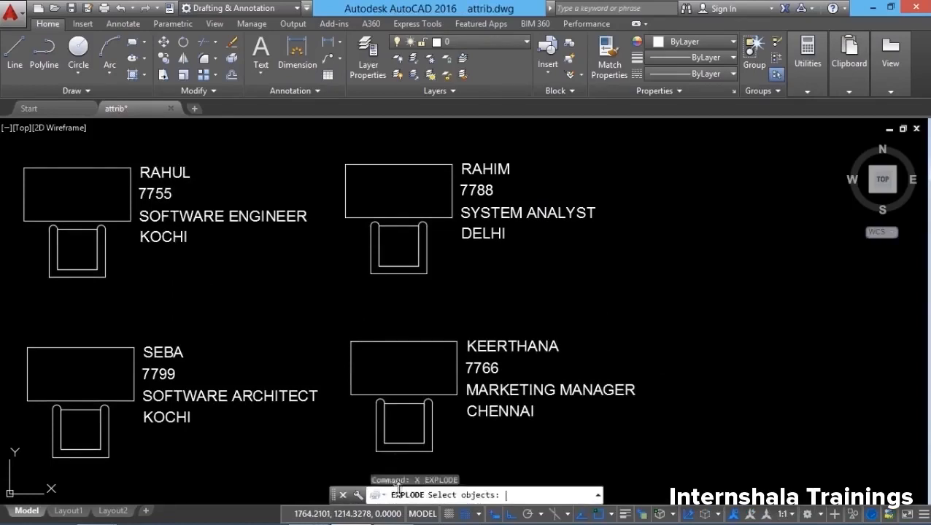
left_click(207, 225)
key("Return")
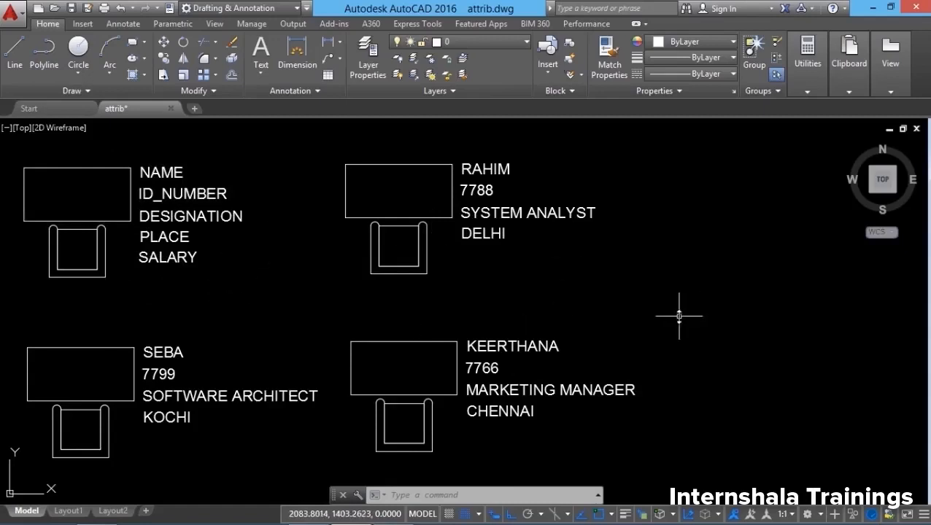
left_click(121, 9)
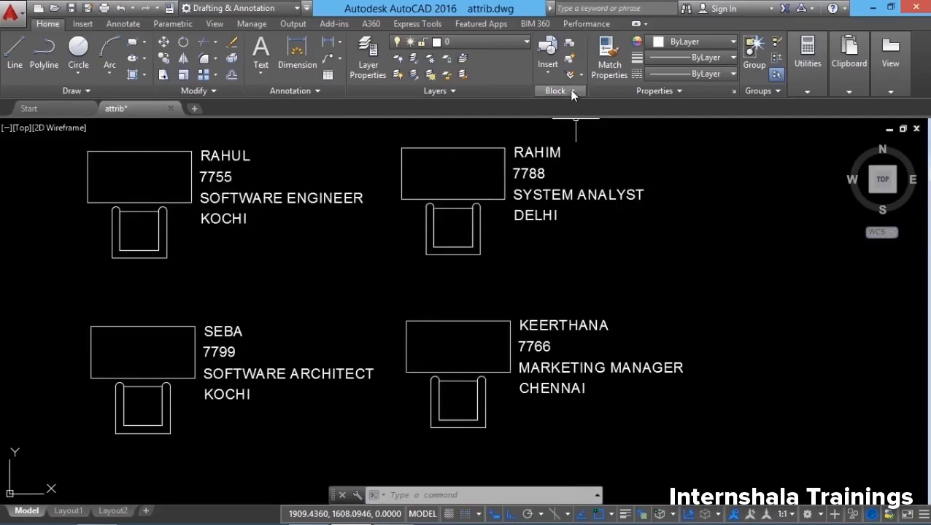
Step: Display all block attributes, including the invisible salary values, overriding their original visibility settings
left_click(572, 92)
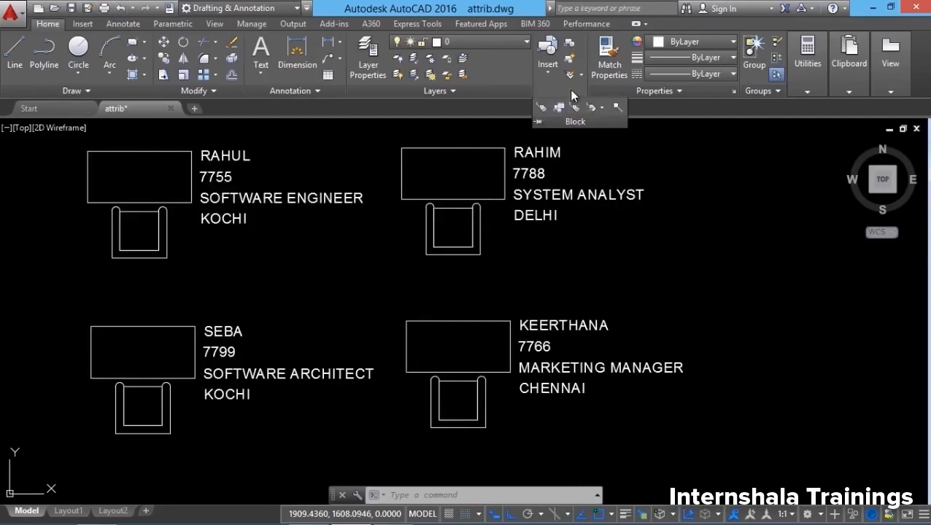
left_click(602, 109)
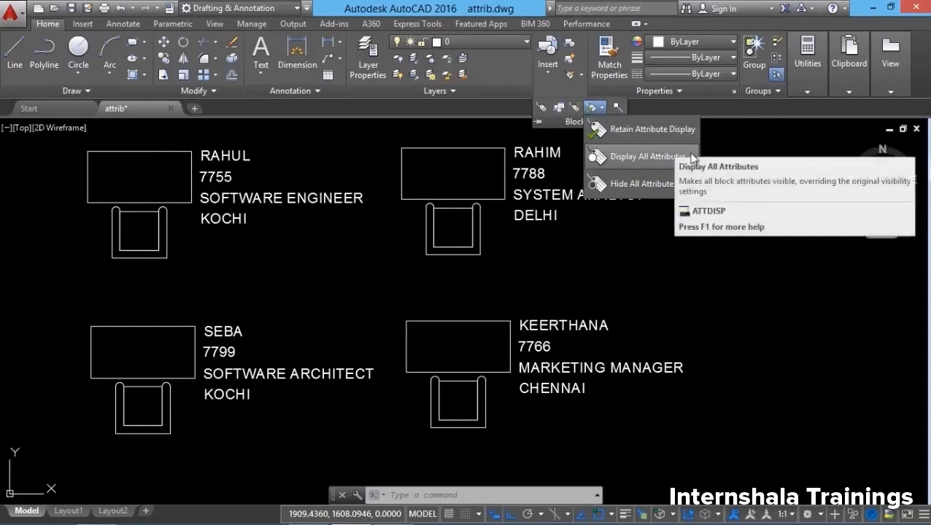
left_click(630, 166)
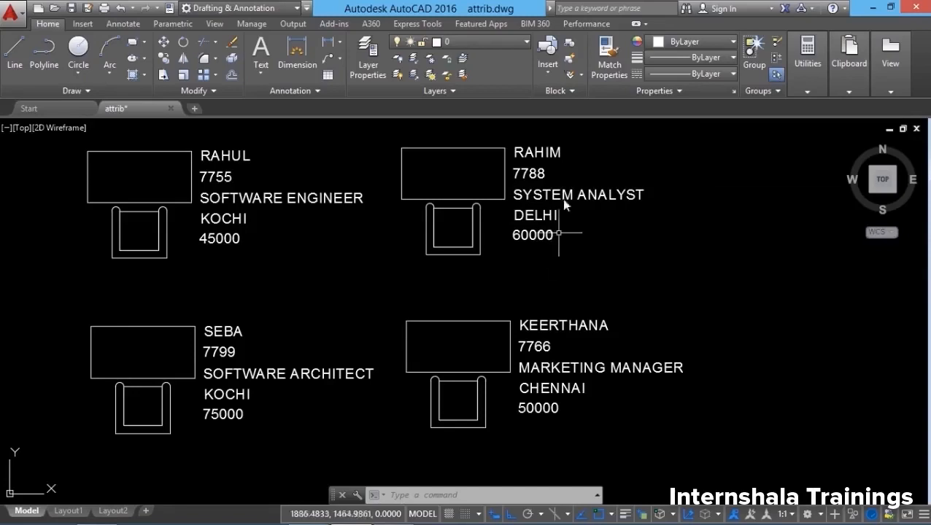
Step: Hide all attributes of the four INFO blocks so that only the desks and chairs are drawn
left_click(570, 90)
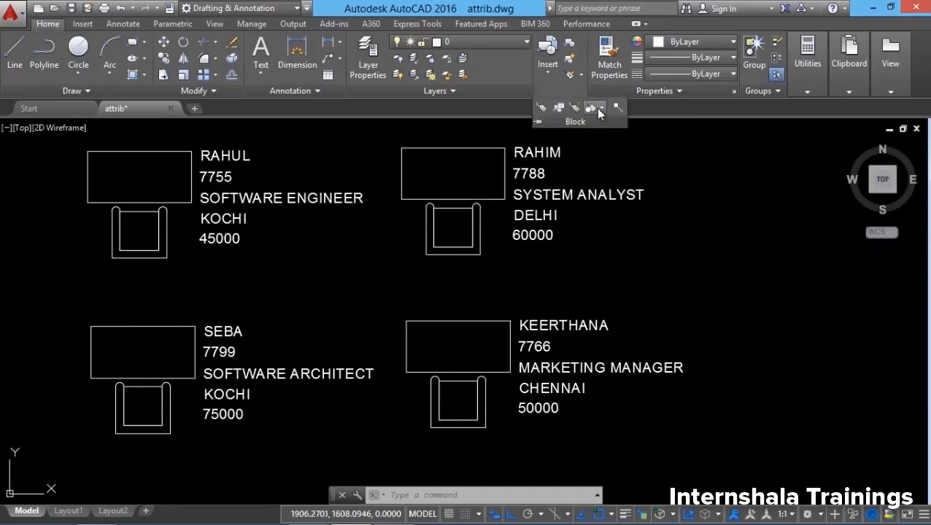
left_click(596, 109)
left_click(609, 186)
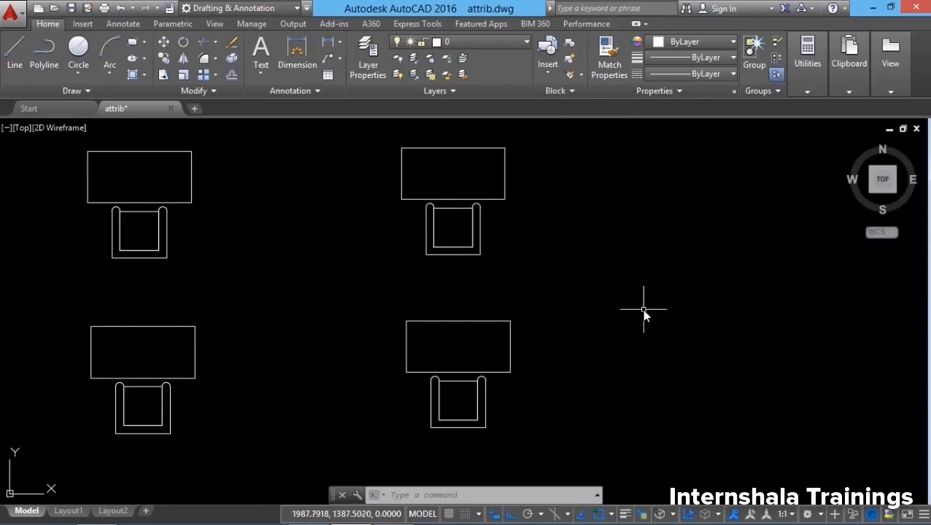
Step: Retain the original attribute display so each INFO block's attributes follow their own visibility settings
left_click(568, 91)
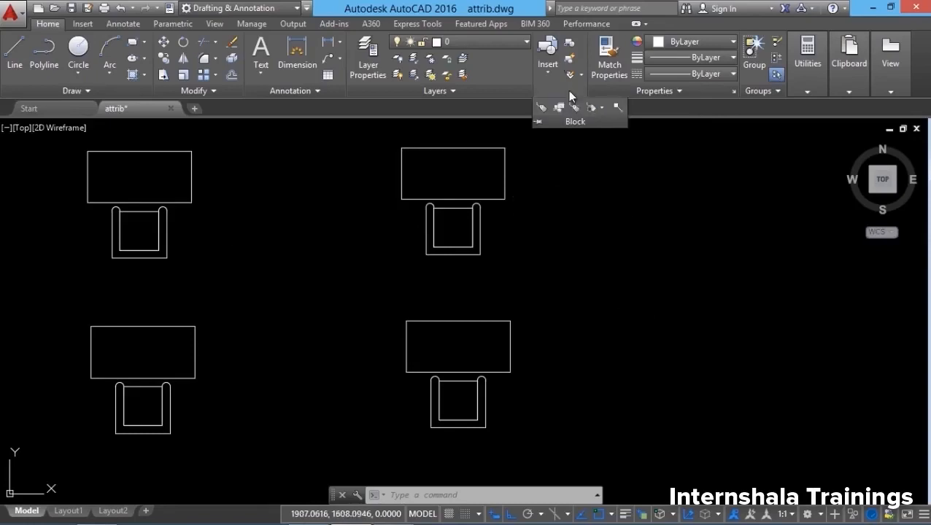
left_click(603, 108)
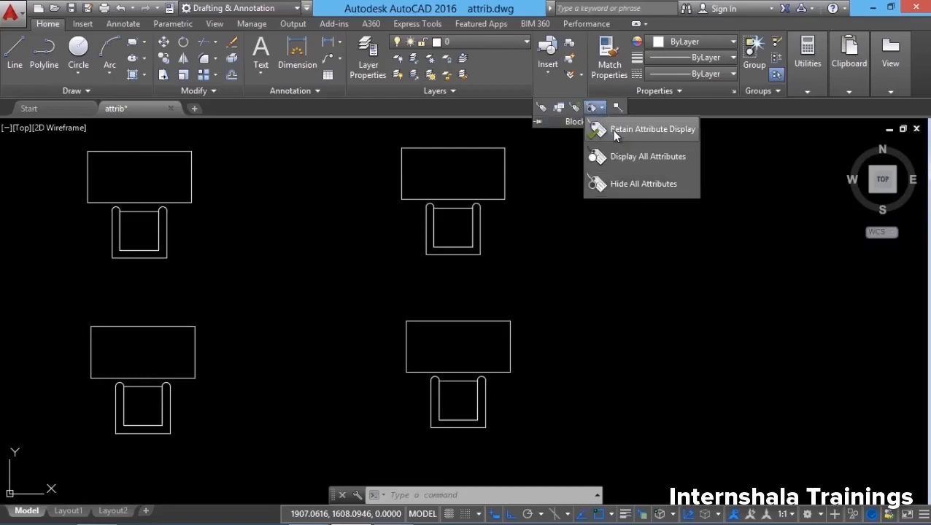
left_click(615, 131)
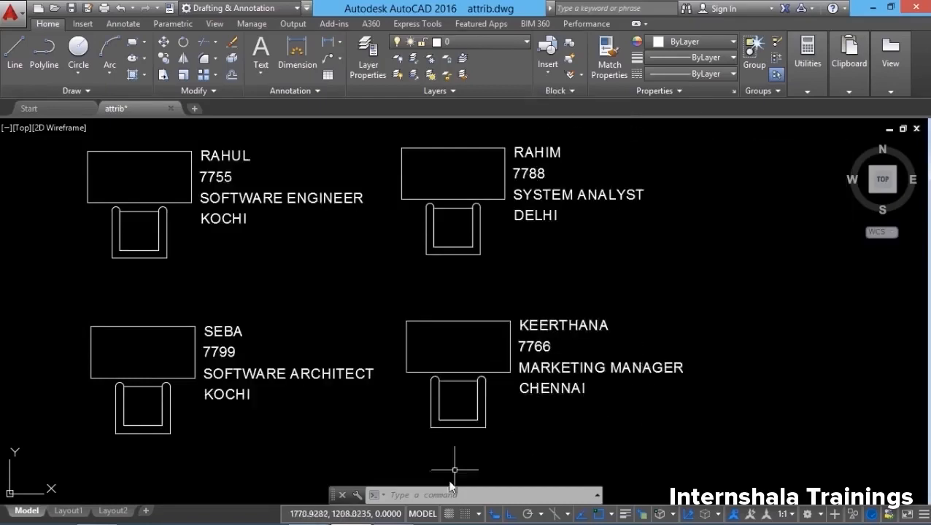
Step: Run the ATTDISP command to review its Normal, ON and OFF attribute visibility settings
left_click(399, 495)
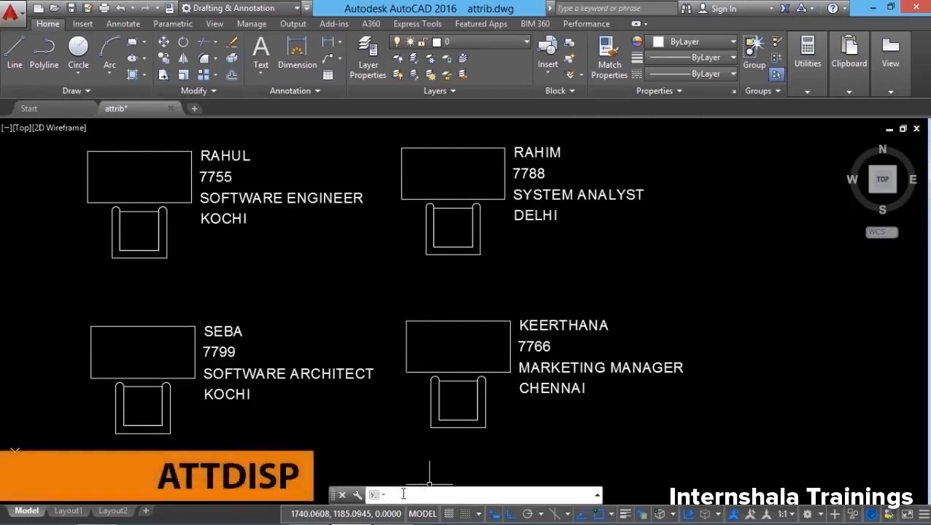
type("ATTDISP")
key("Return")
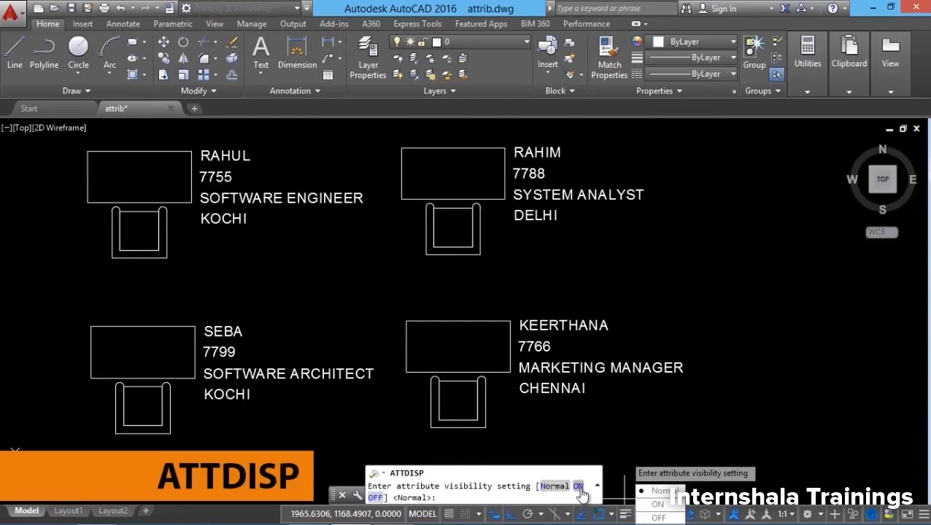
left_click(376, 499)
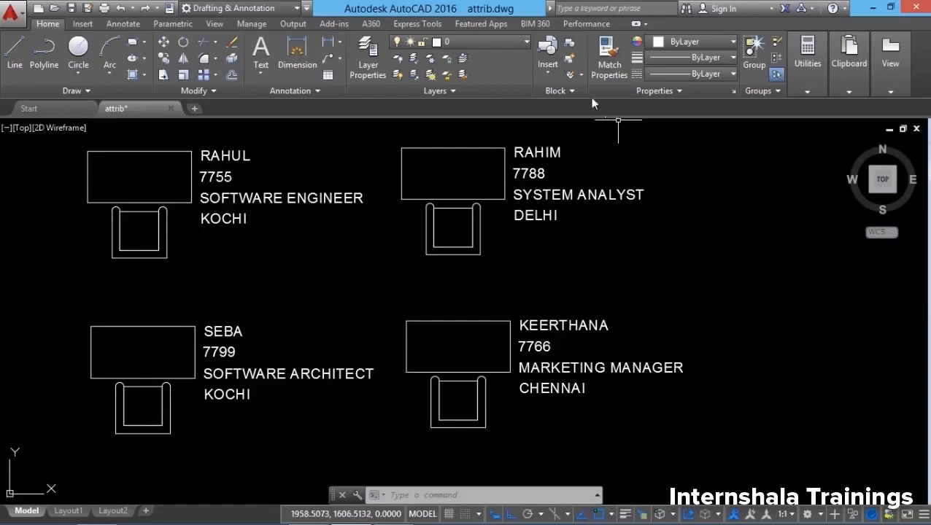
Step: Review the Attribute Definition settings by running Define Attributes and the ATTDEF command, closing the dialog each time
left_click(562, 91)
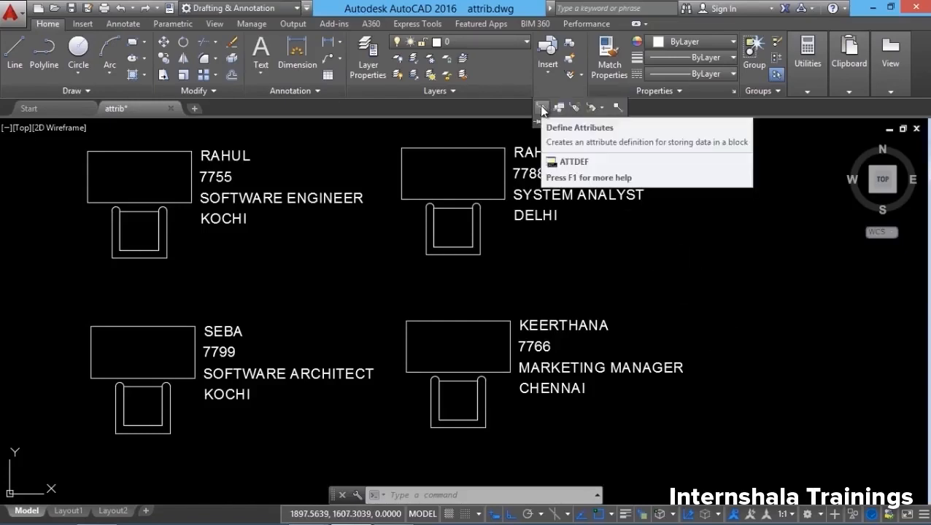
left_click(541, 108)
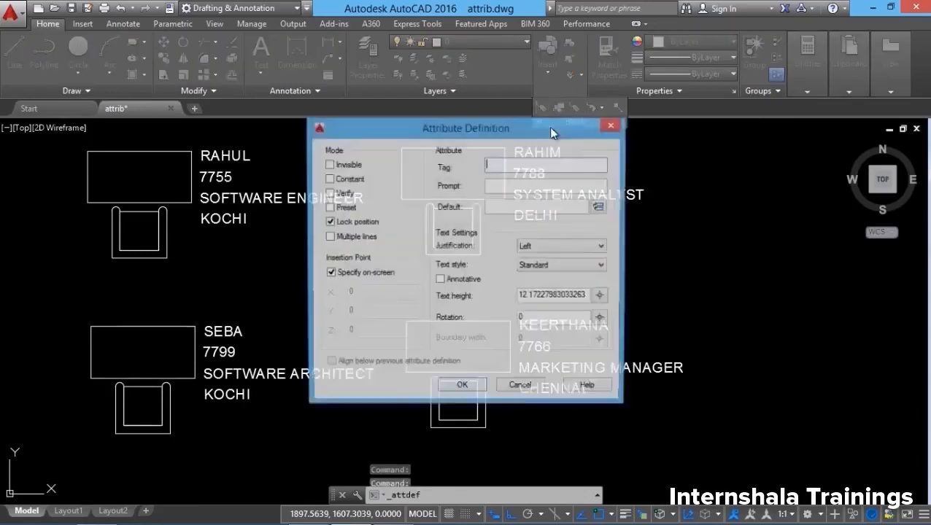
left_click(521, 388)
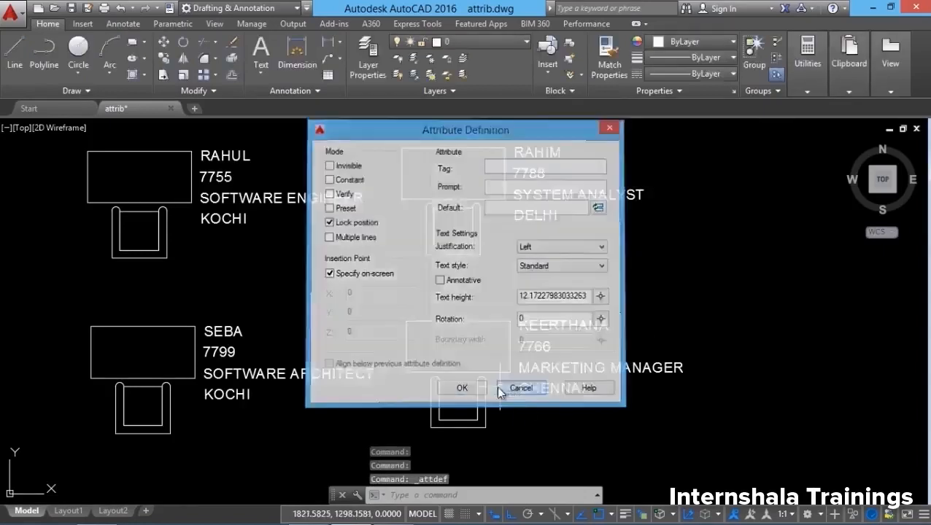
left_click(415, 497)
type("ATTDEF")
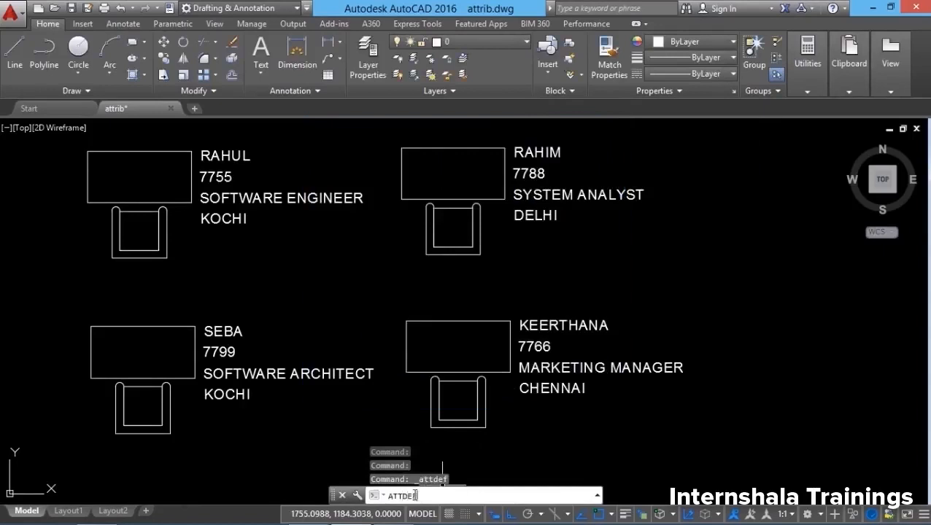
key("Return")
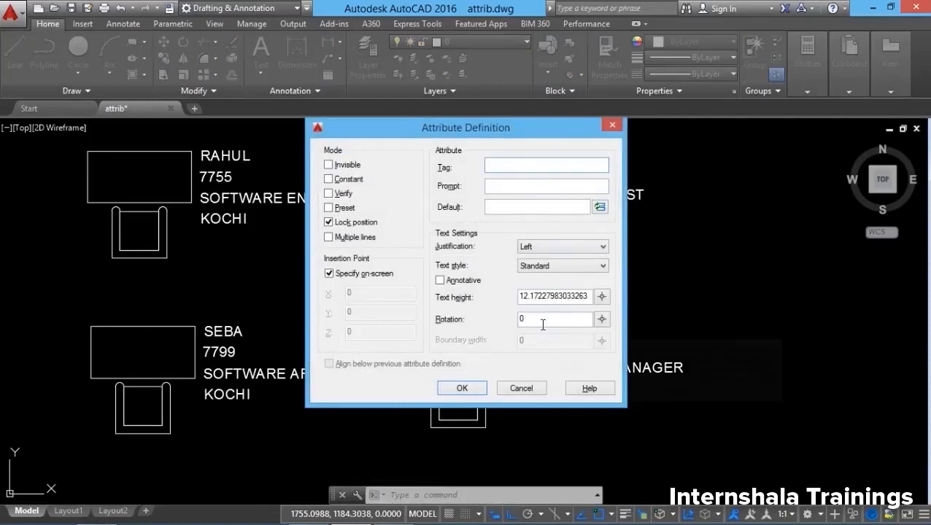
left_click(462, 389)
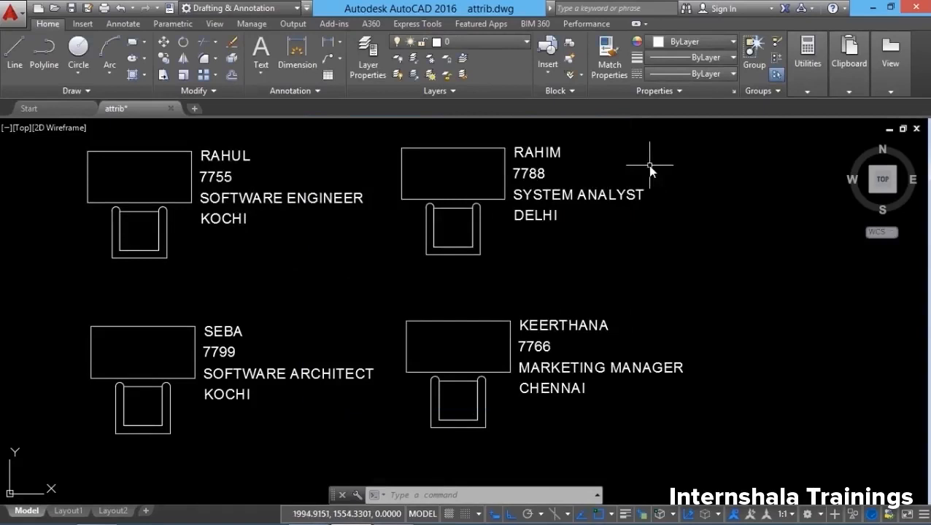
Step: Set the colour of the INFO block's NAME attribute to Yellow using the Block Attribute Manager
left_click(560, 90)
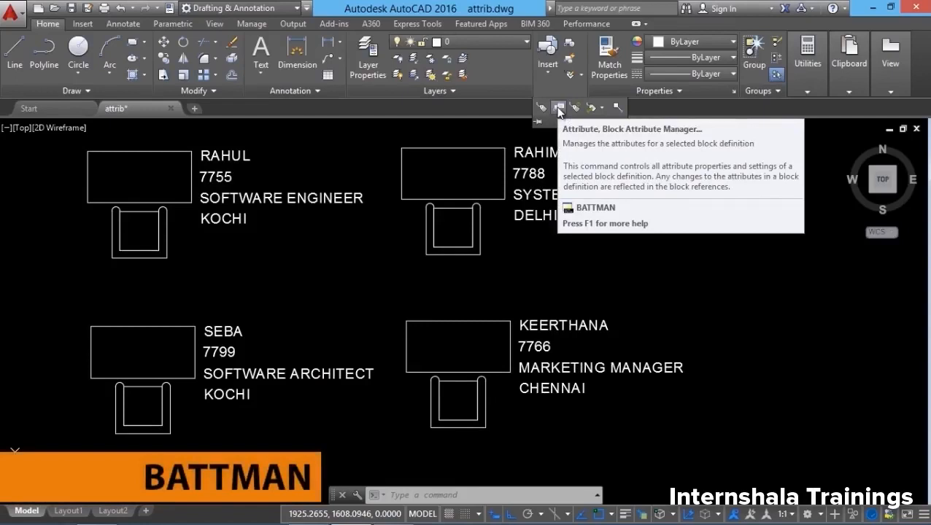
left_click(558, 108)
left_click_drag(612, 197, 407, 171)
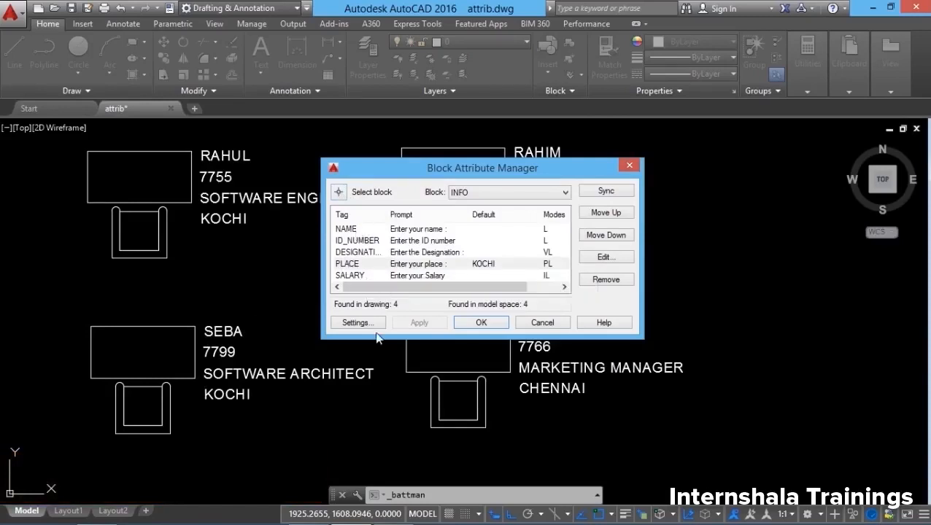
left_click(354, 230)
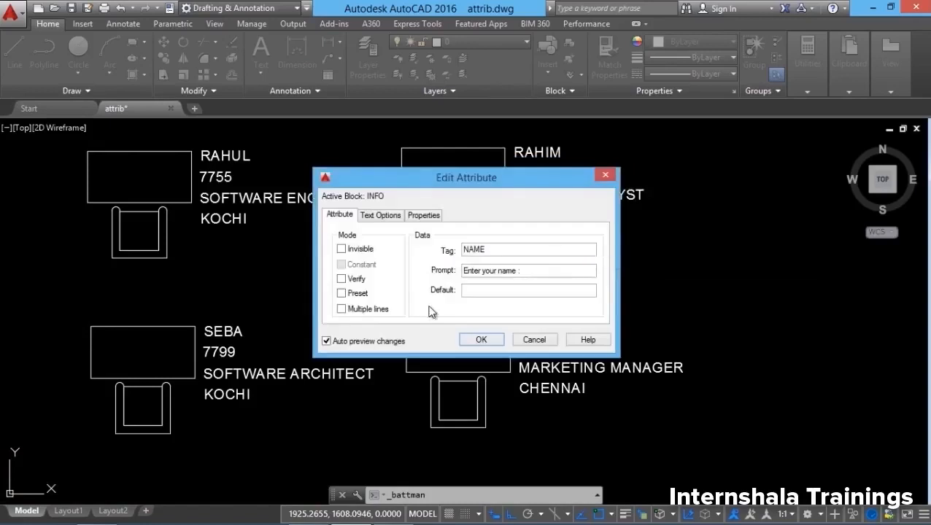
left_click(382, 217)
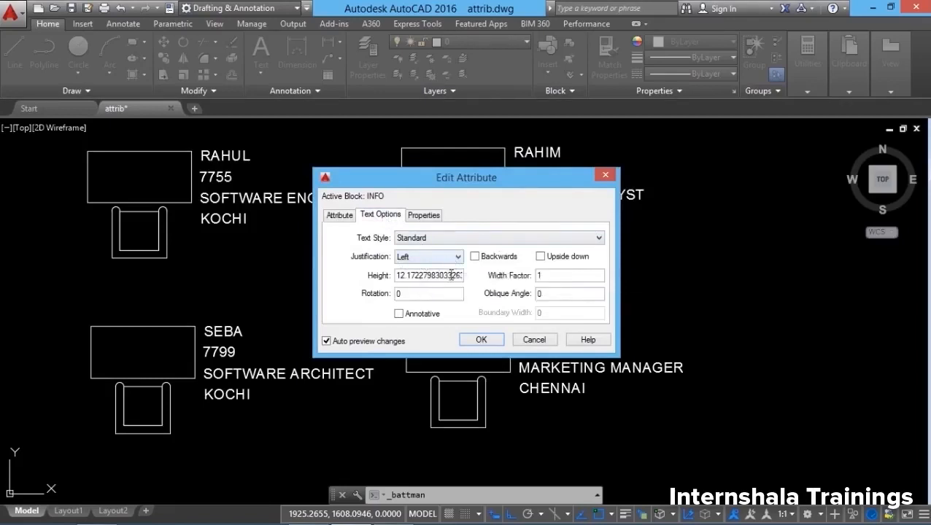
left_click(426, 215)
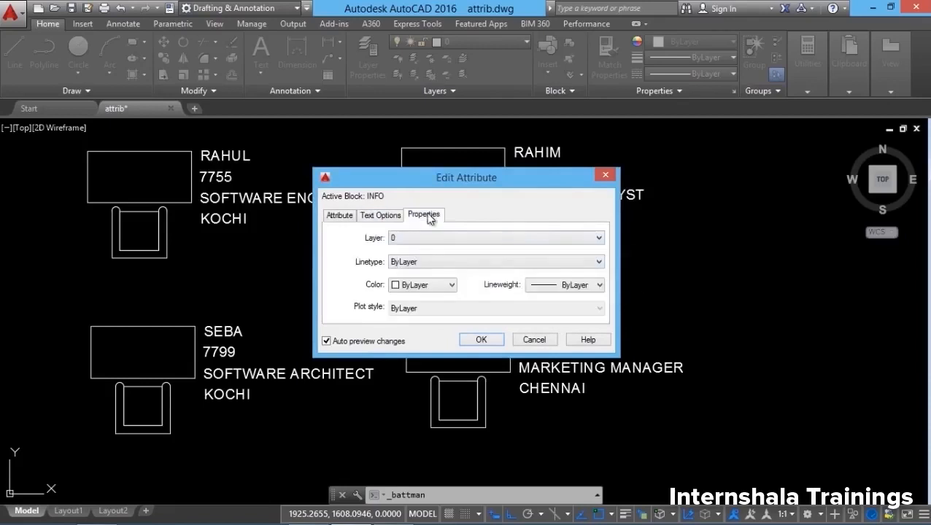
left_click(423, 287)
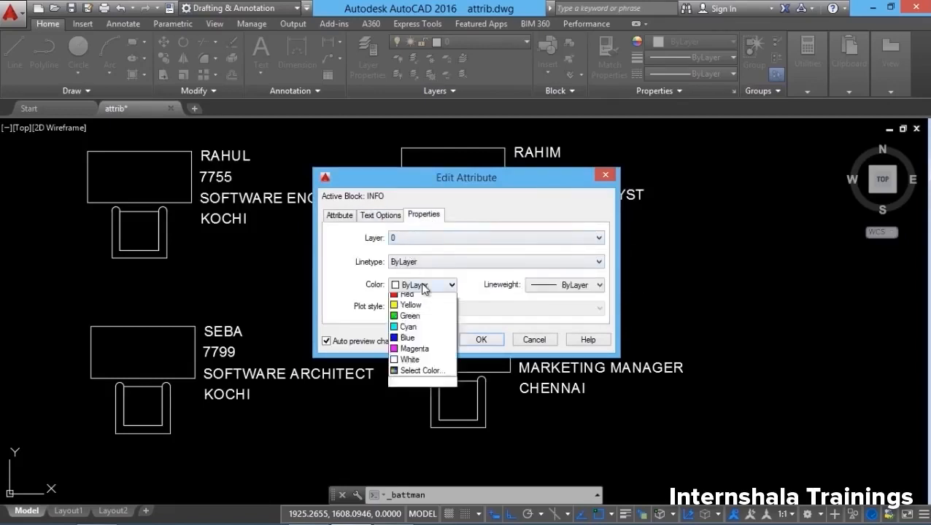
left_click(406, 331)
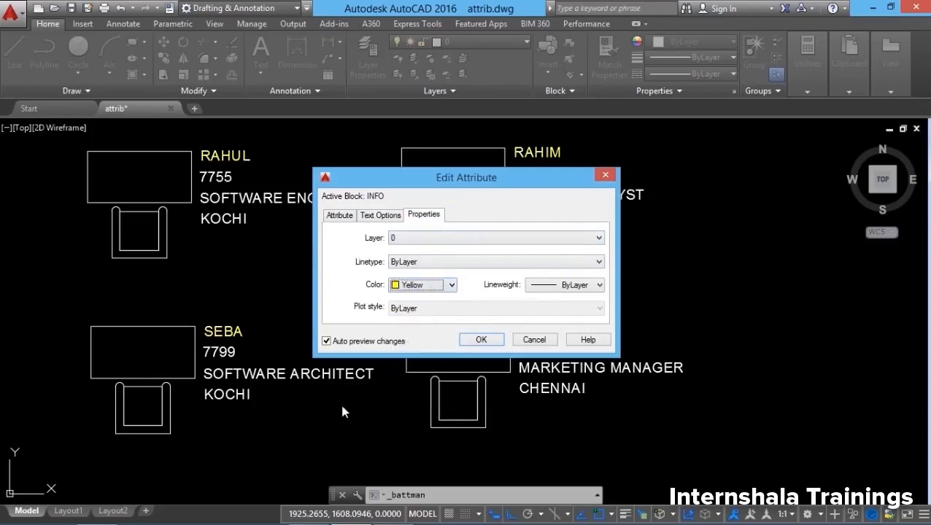
left_click(381, 214)
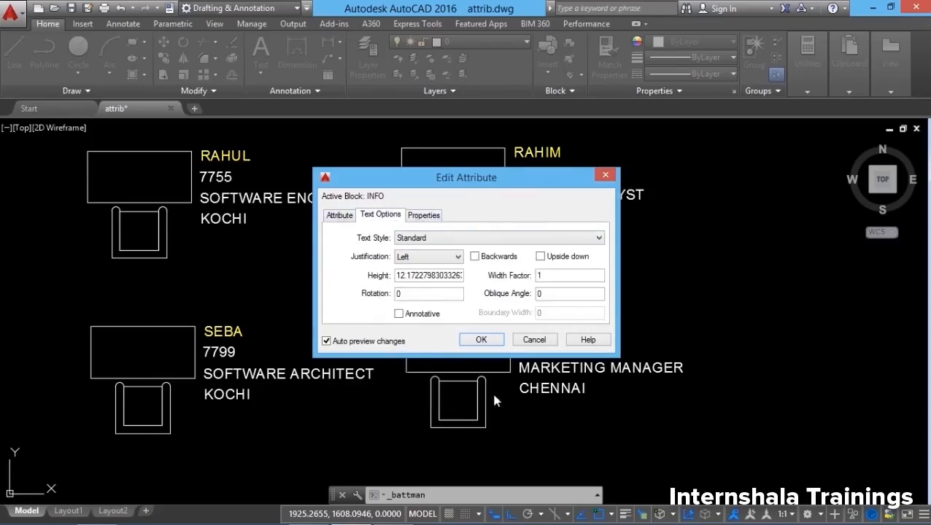
left_click(481, 341)
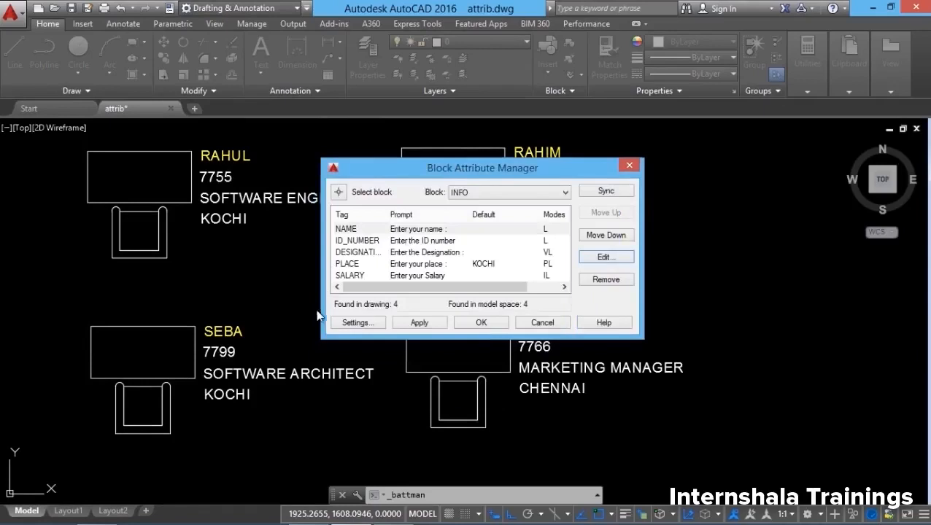
Step: Review the DESIGNATION attribute's text options and the PLACE attribute's entry, and close the Block Attribute Manager
left_click(365, 252)
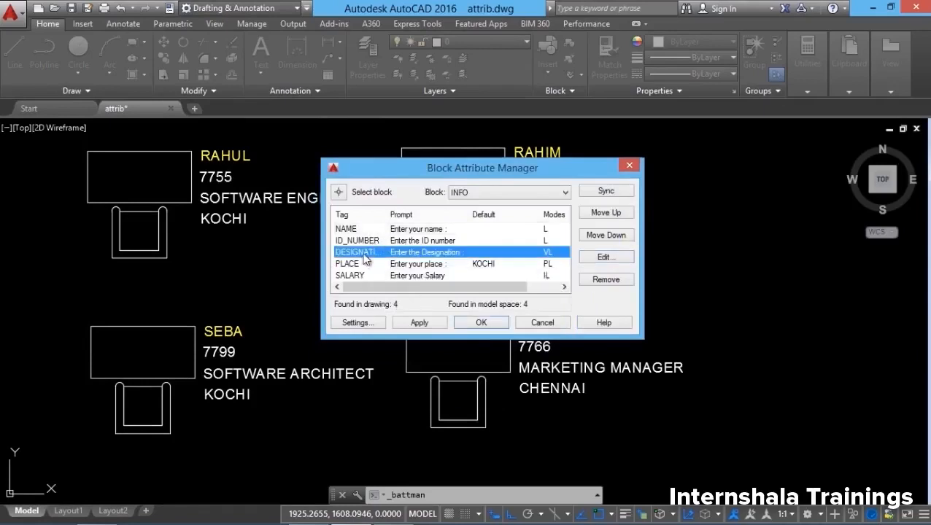
left_click(598, 257)
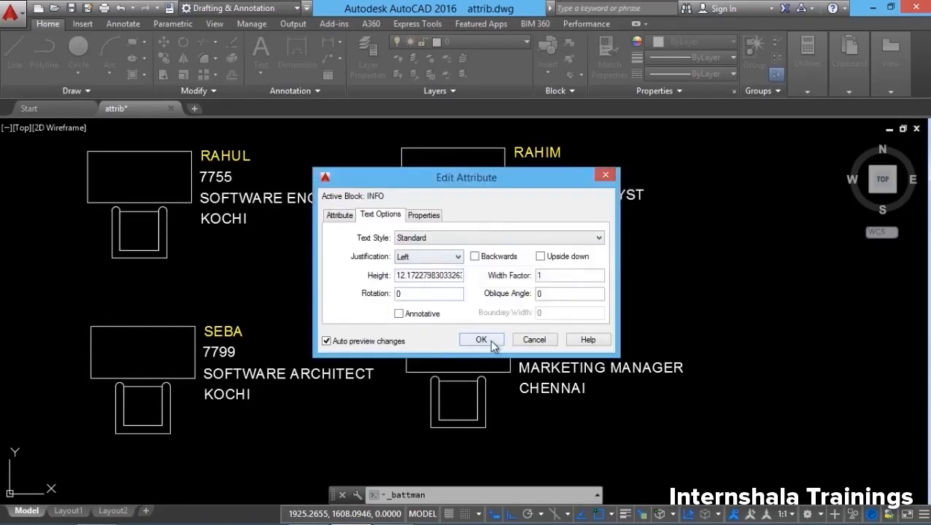
left_click(481, 340)
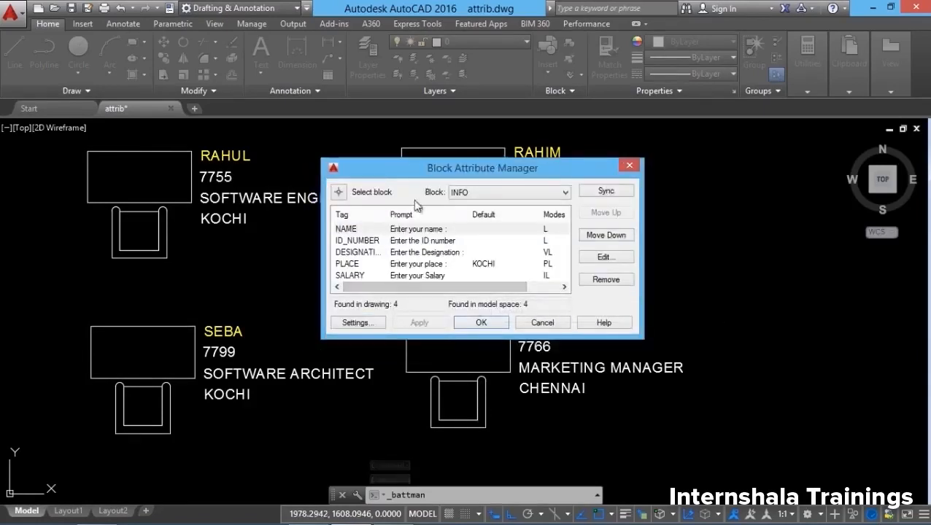
left_click(348, 266)
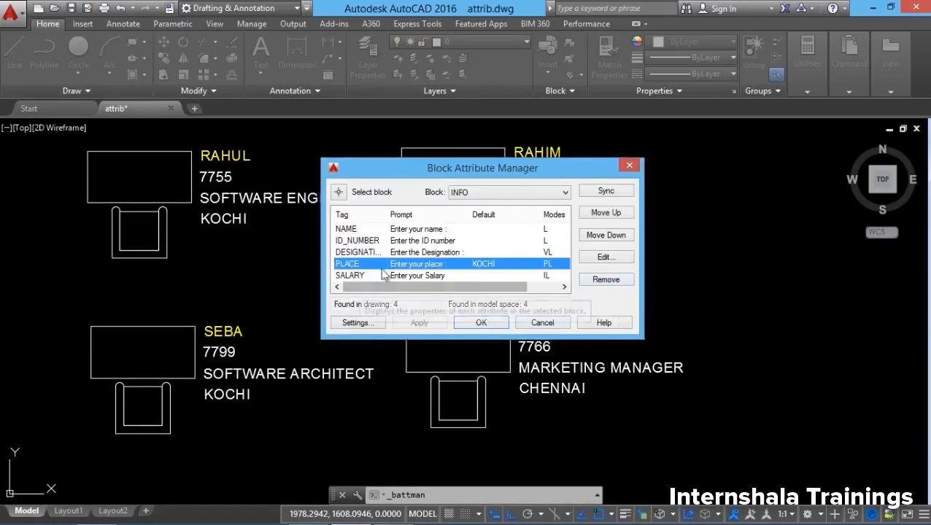
left_click(507, 324)
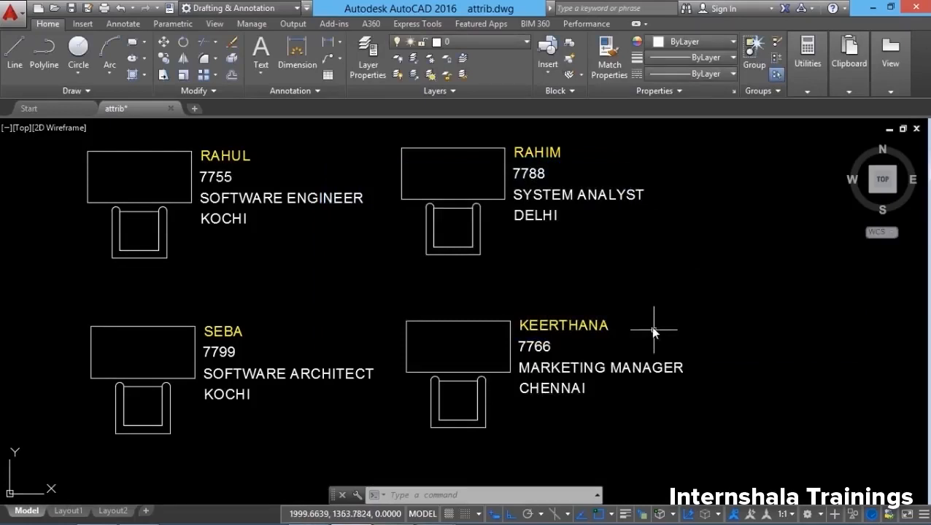
Step: Change the employee ID number in the upper-left SOFTWARE ENGINEER block with the single attribute editor, and apply the change
left_click(582, 75)
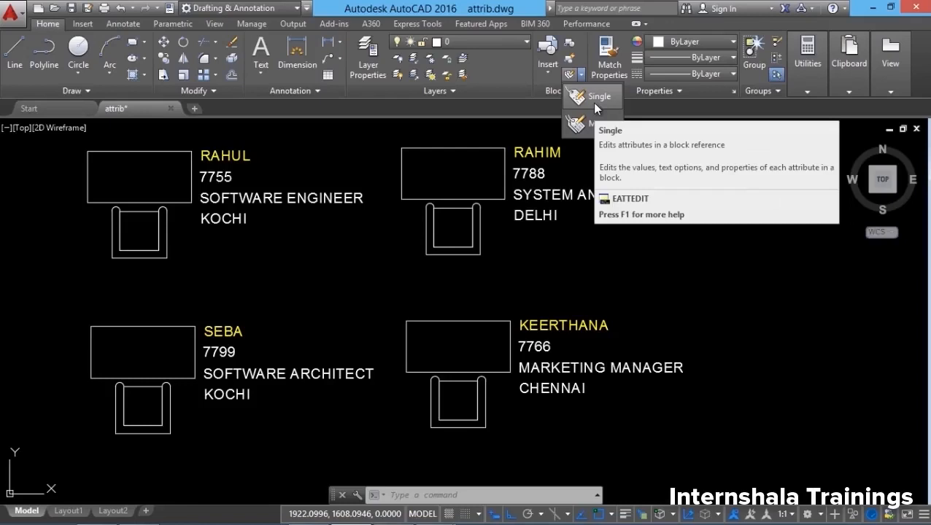
left_click(595, 102)
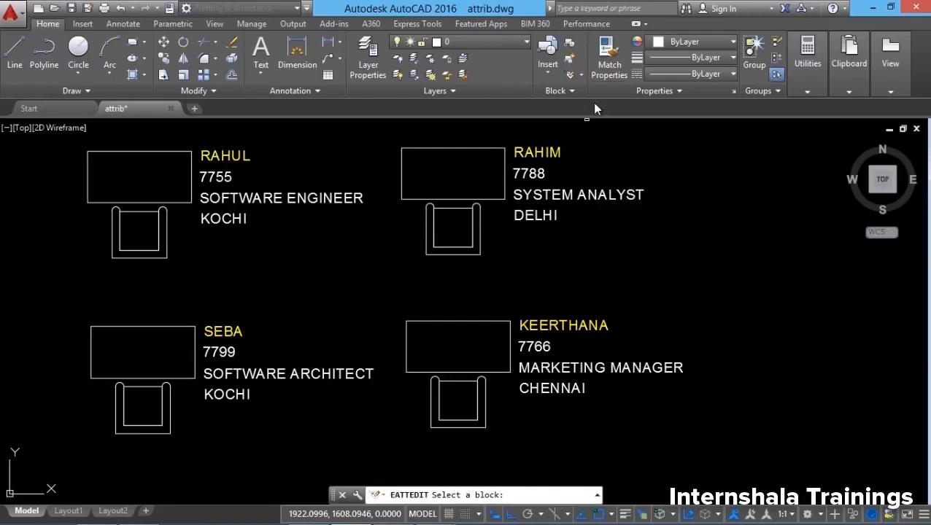
left_click(292, 200)
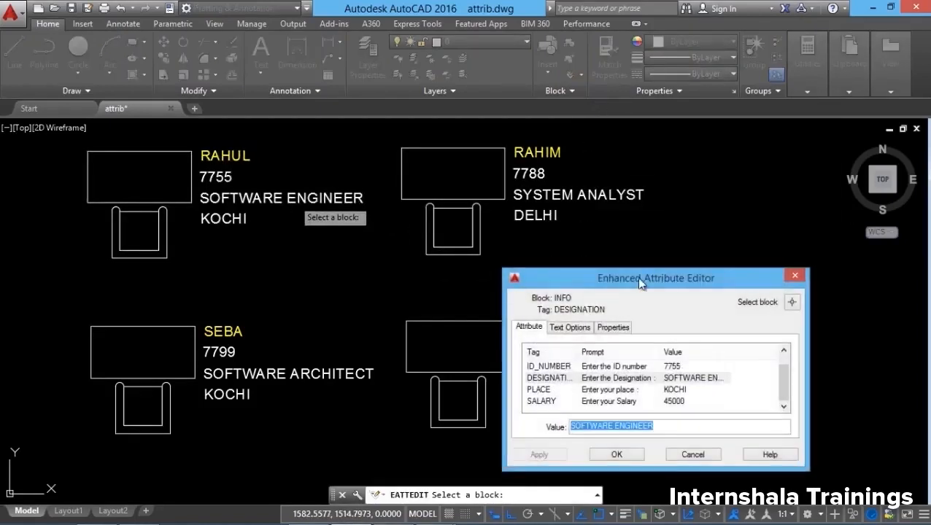
left_click_drag(640, 283, 523, 194)
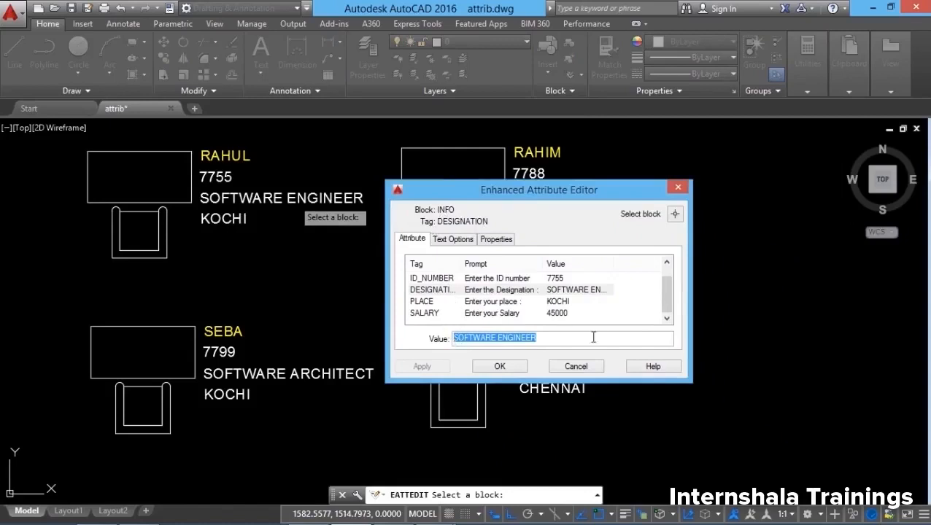
left_click(436, 281)
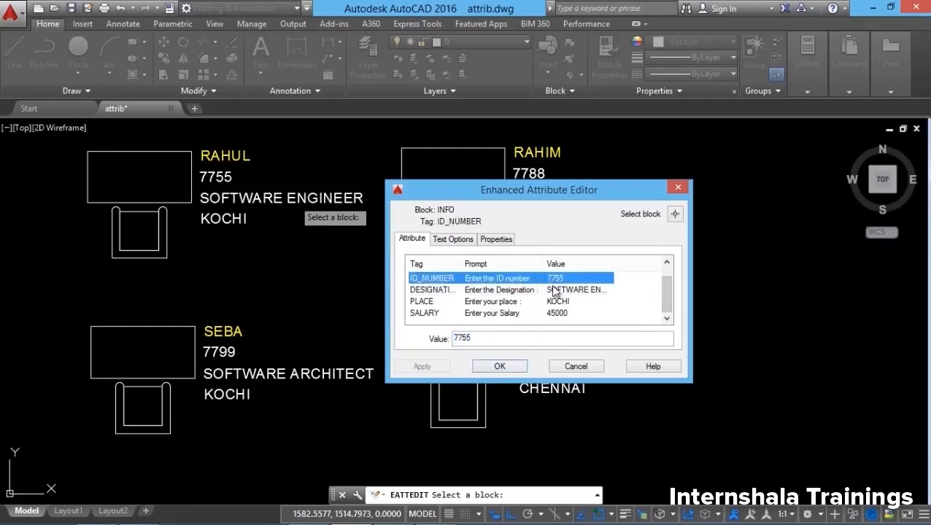
left_click(471, 336)
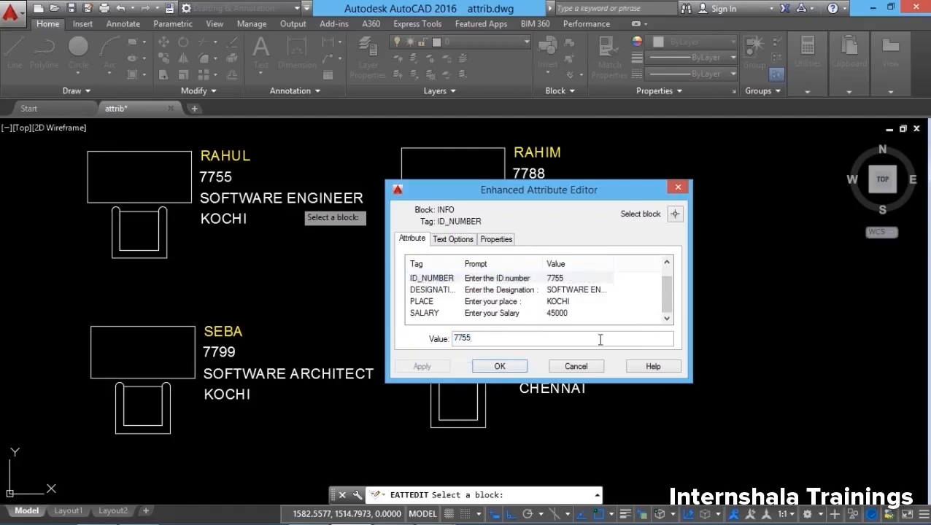
key("BackSpace")
type("8")
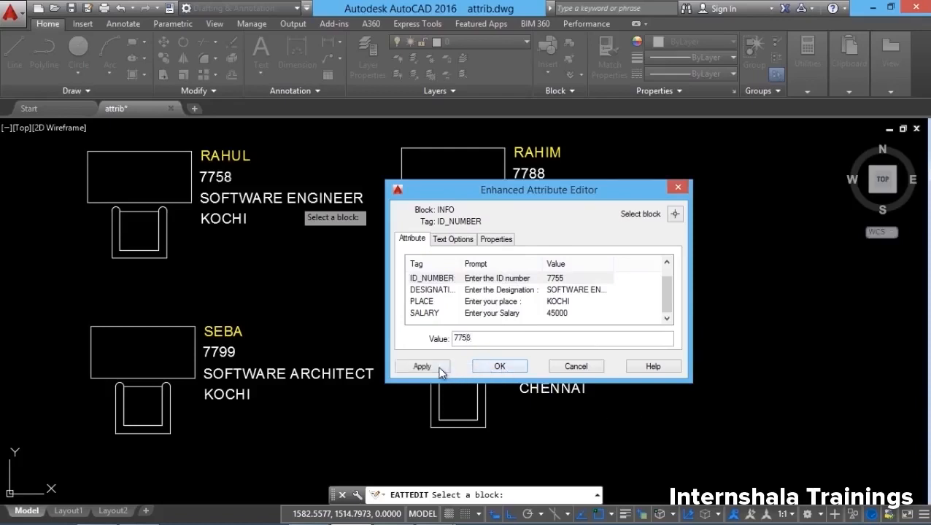
left_click(439, 368)
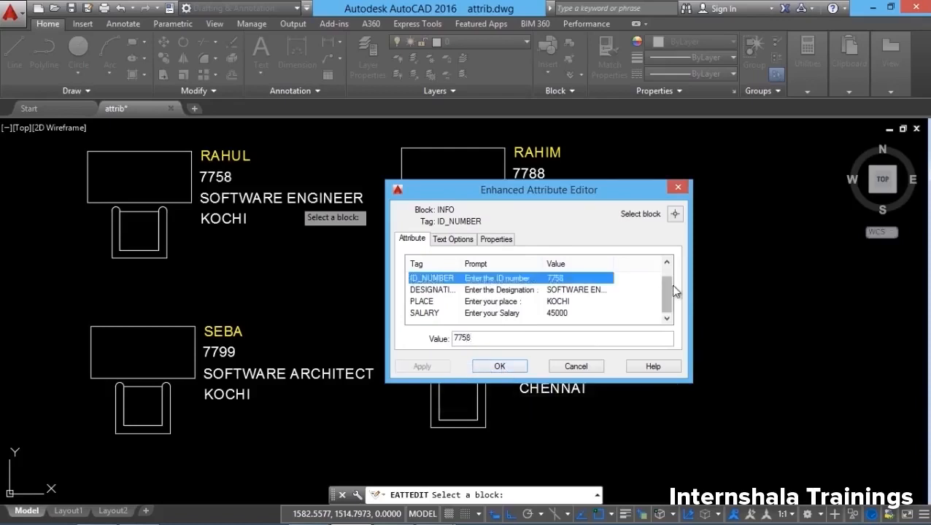
Step: Review the PLACE attribute's value, text options and properties, then the NAME properties of the SYSTEM ANALYST block, and close the attribute editor
left_click(434, 303)
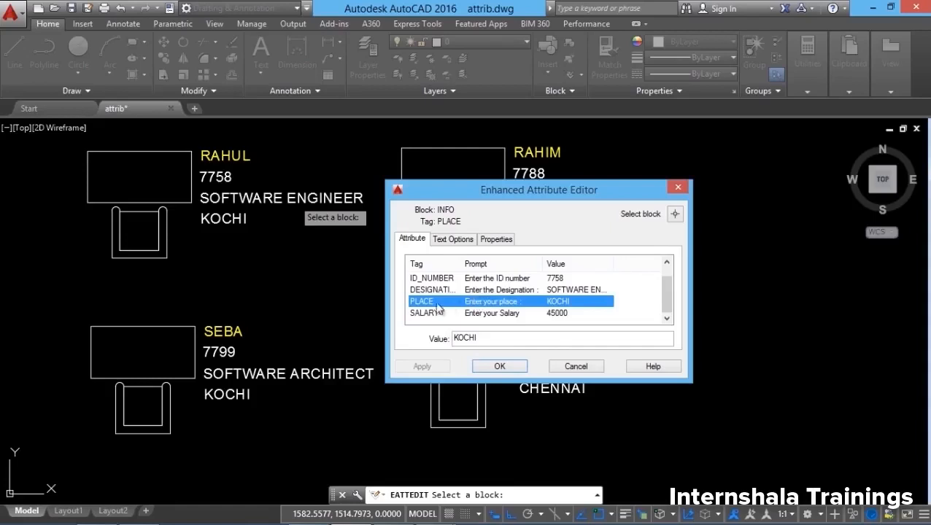
double_click(485, 337)
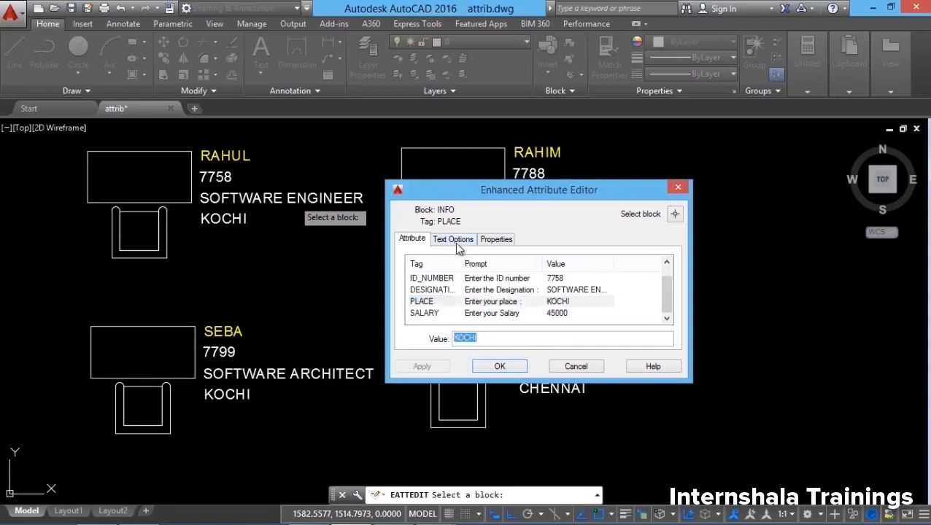
left_click(456, 241)
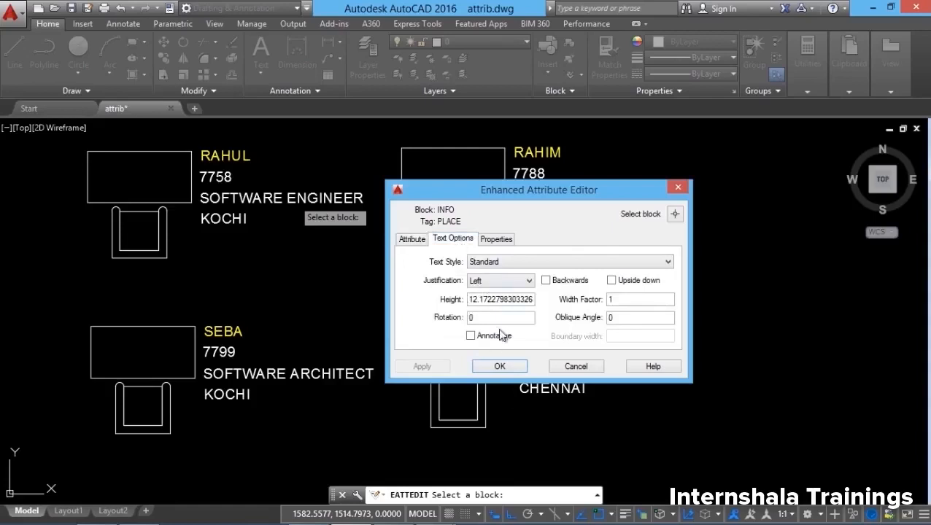
left_click(500, 240)
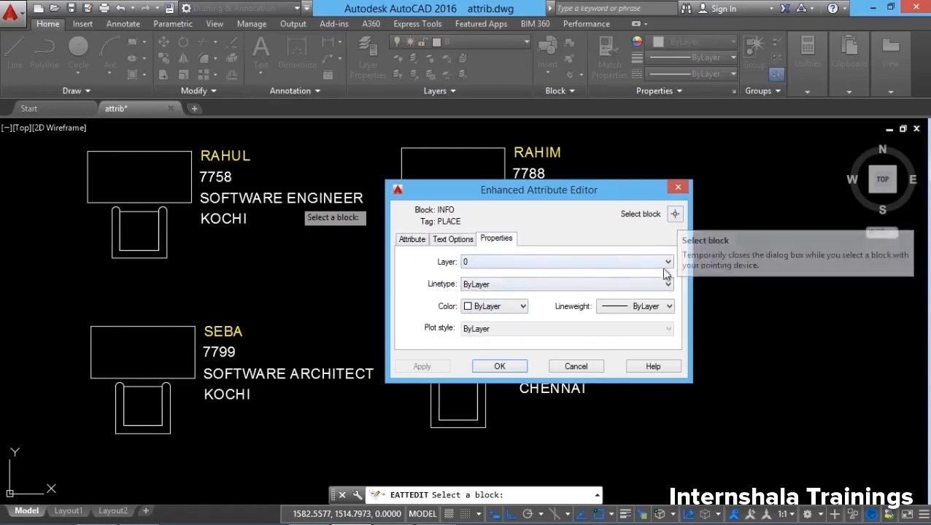
left_click(676, 216)
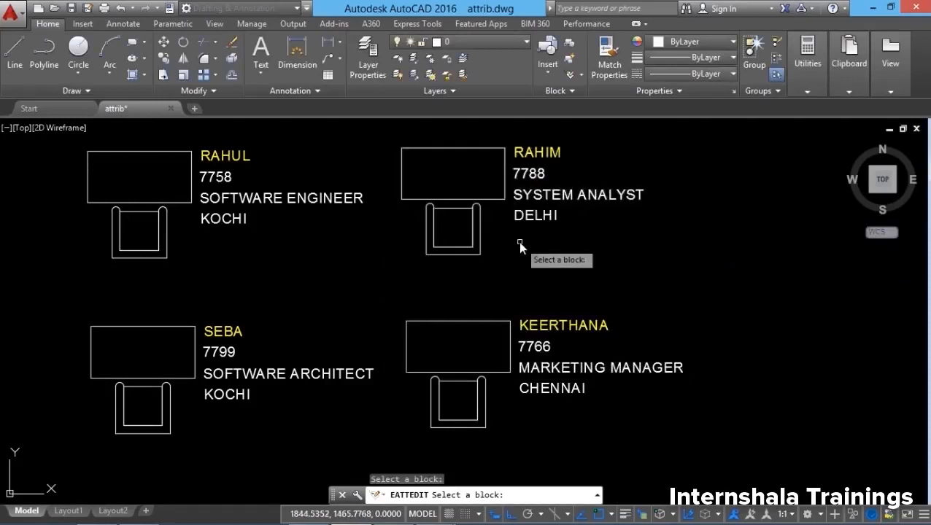
left_click(504, 199)
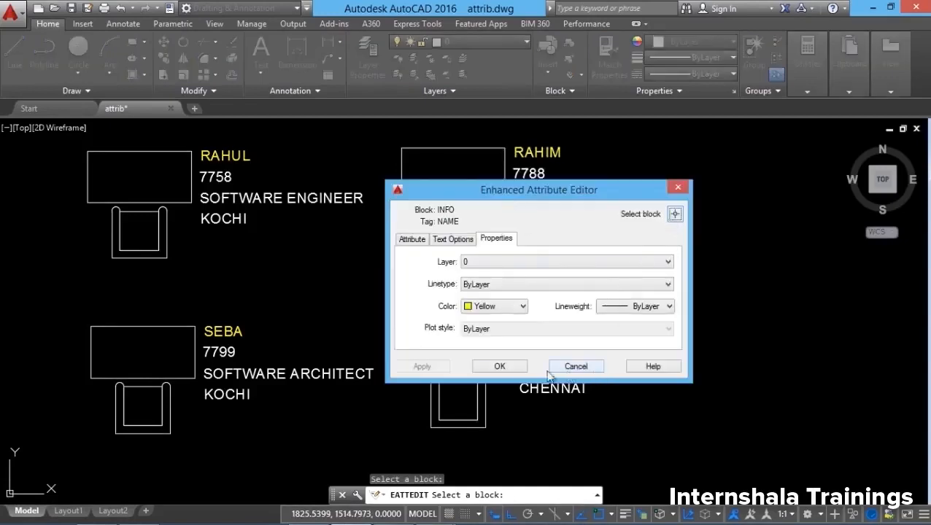
left_click(518, 371)
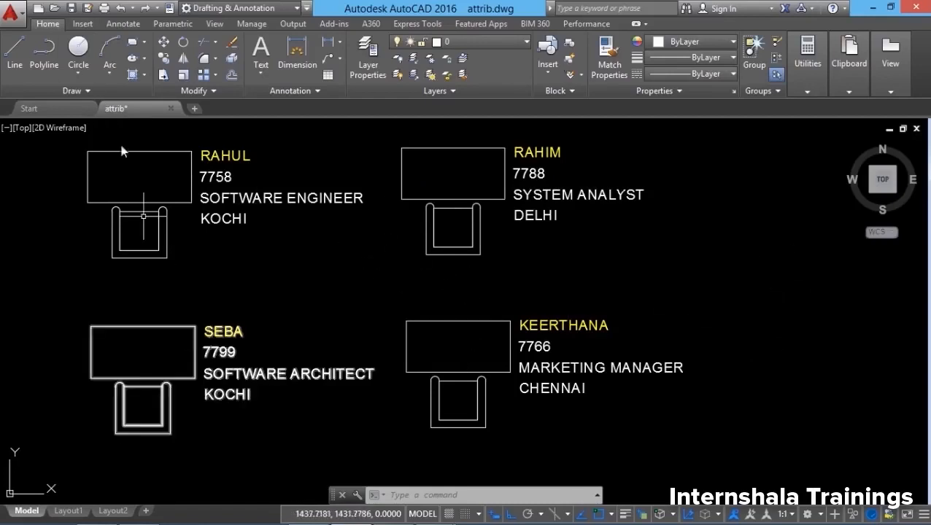
Step: Create a new data extraction saved as INFO, keeping the current drawing as its data source
left_click(82, 24)
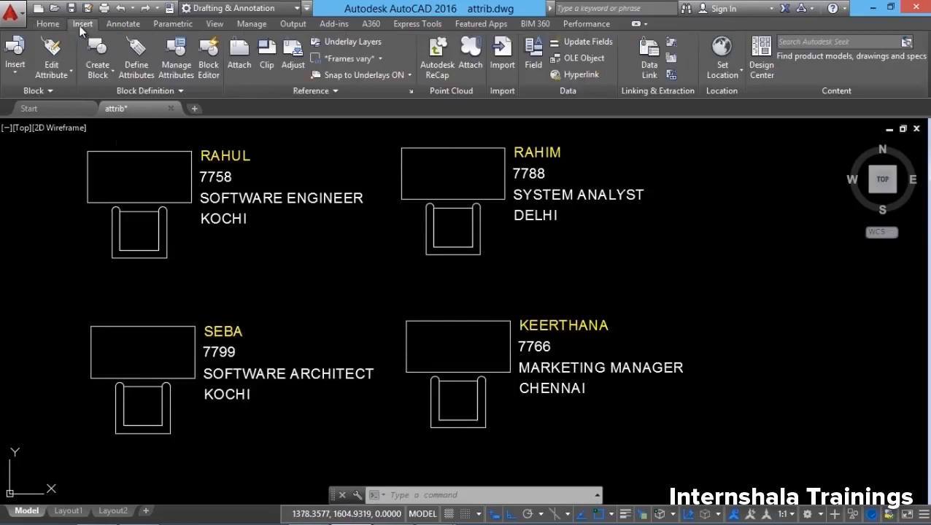
left_click(671, 76)
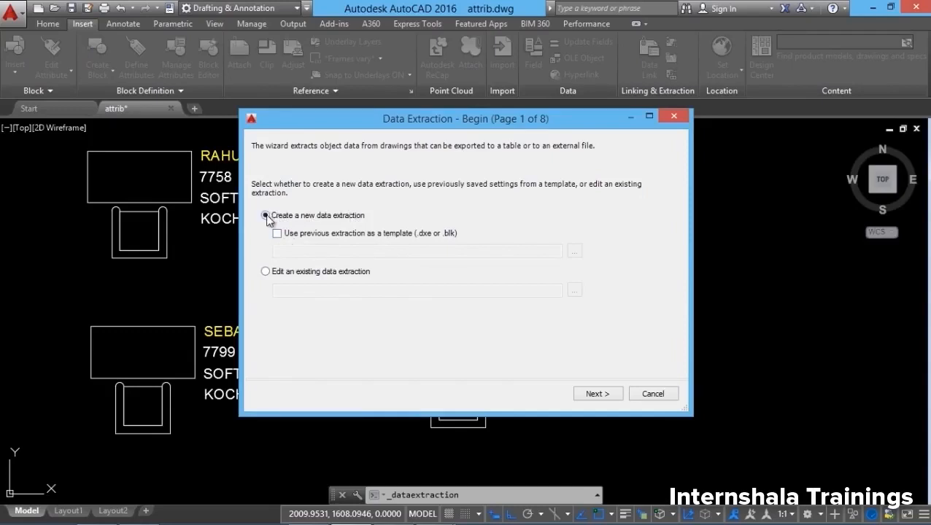
left_click(604, 398)
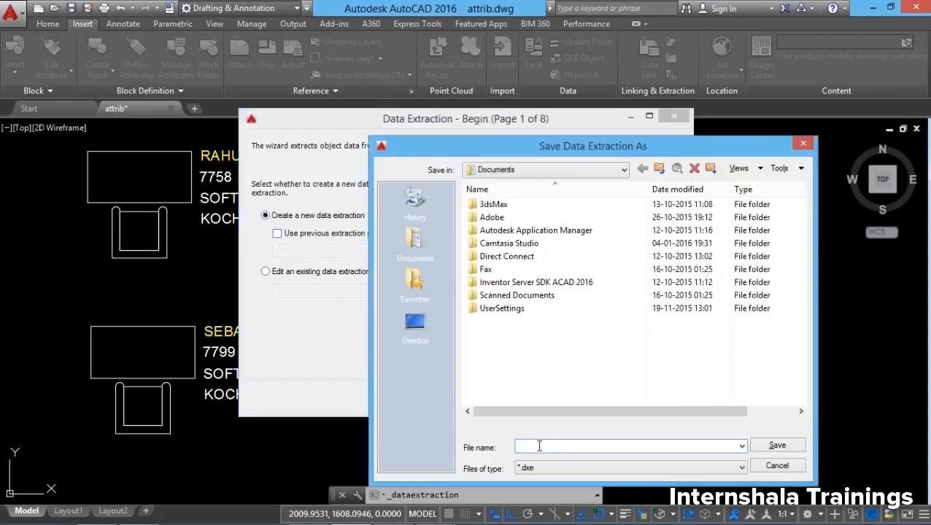
type("INFO")
left_click(778, 446)
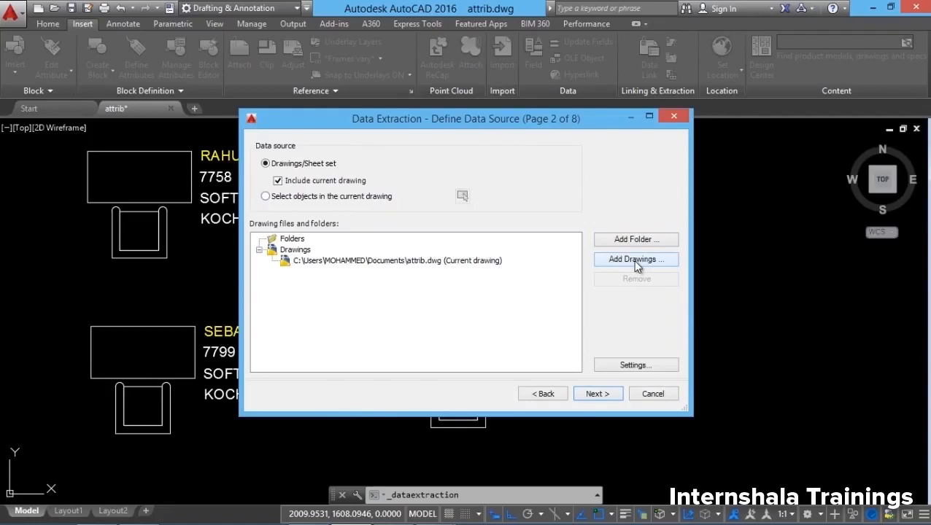
left_click(597, 394)
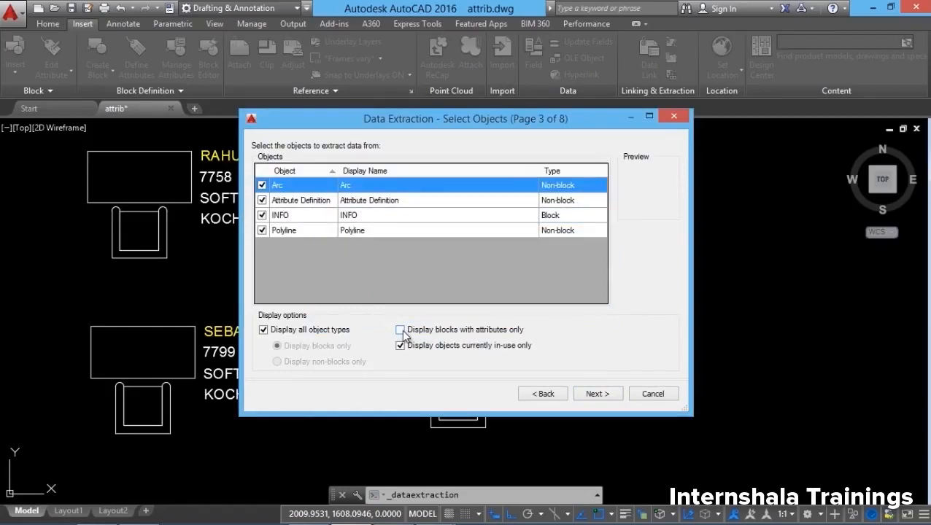
Step: Limit the extraction objects to the INFO block only, with the display restricted to blocks with attributes
left_click(402, 331)
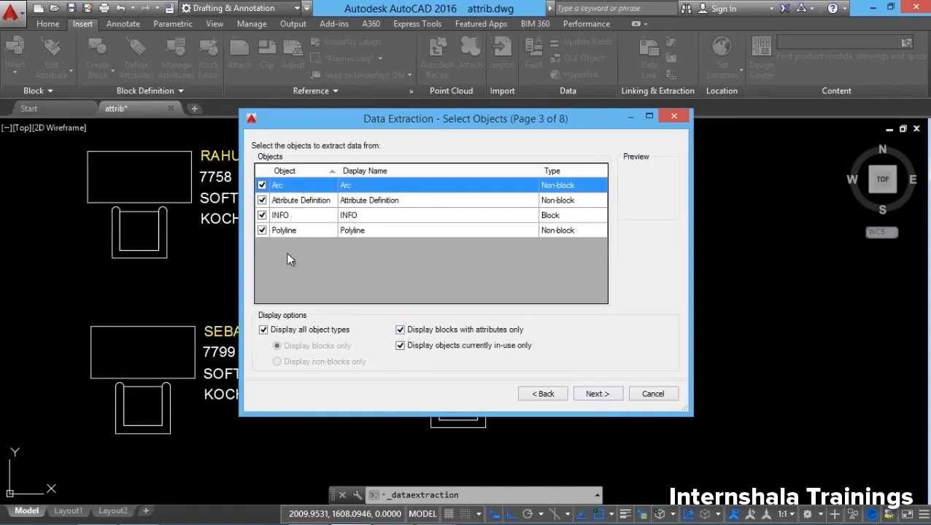
right_click(307, 215)
left_click(357, 240)
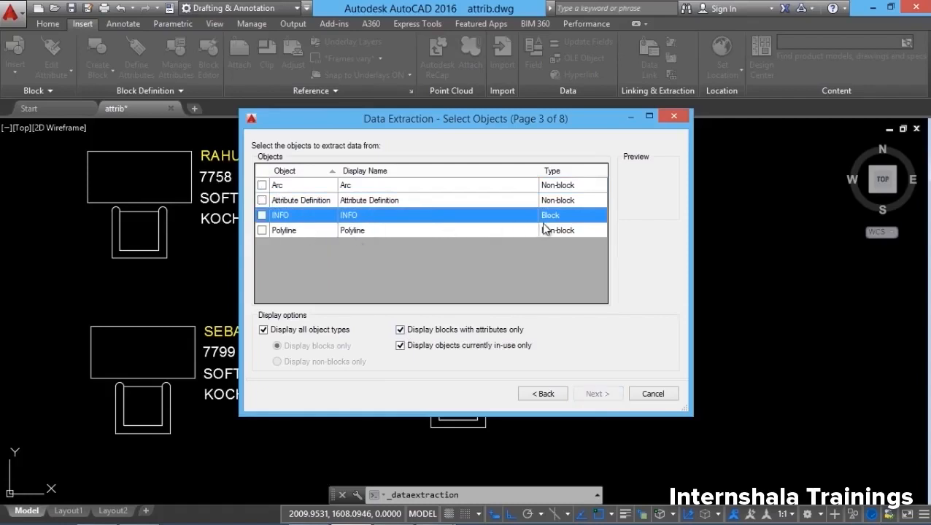
left_click(262, 215)
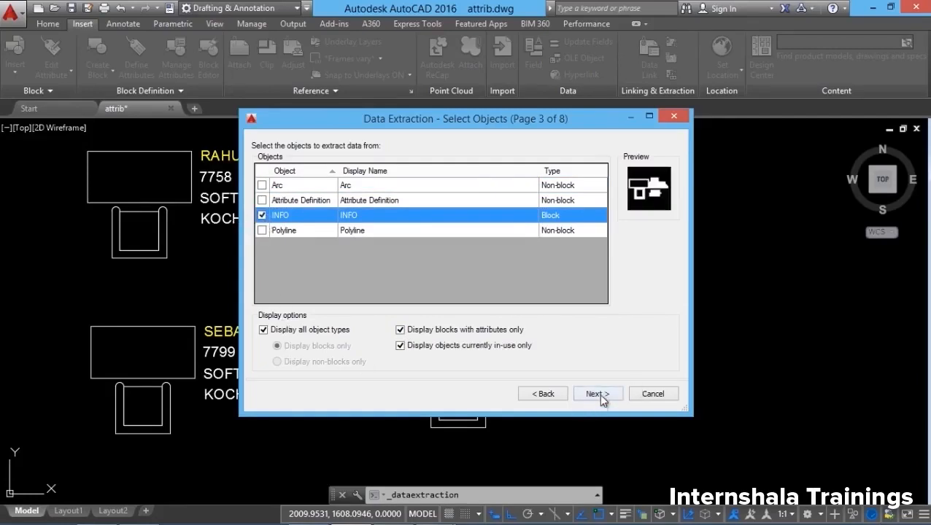
left_click(600, 398)
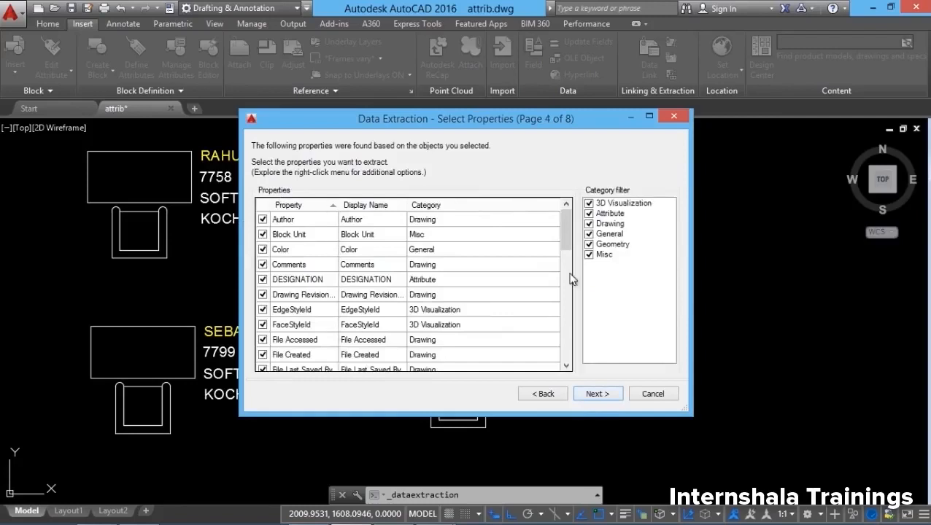
Step: Limit the extracted properties to the Attribute category, keeping all five attributes included
right_click(642, 242)
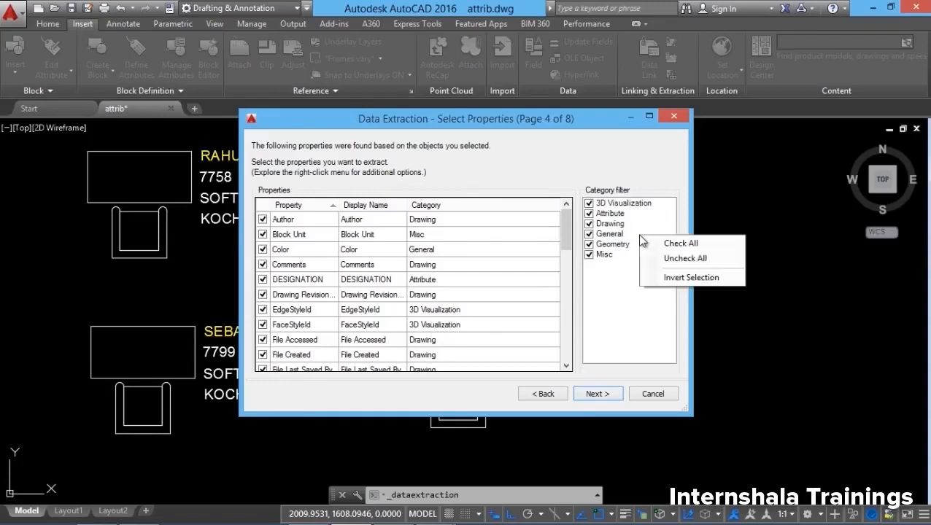
left_click(684, 259)
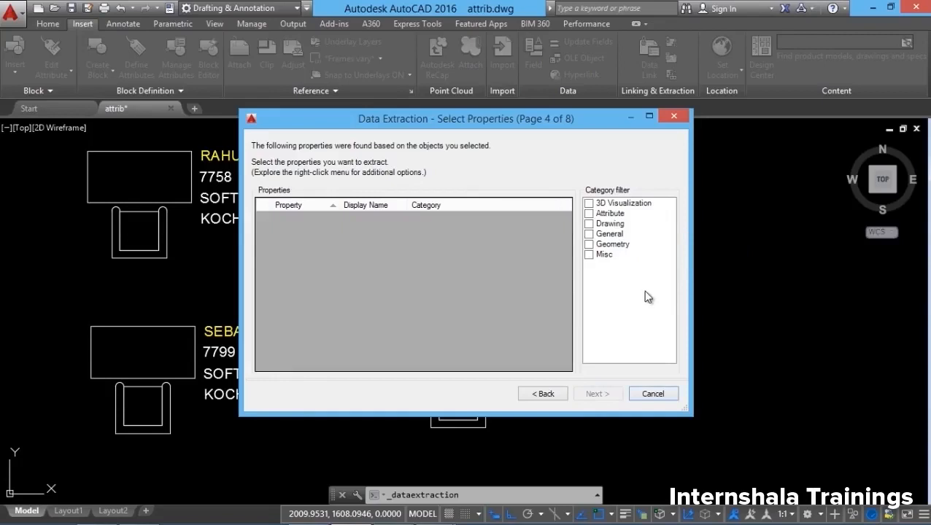
left_click(589, 214)
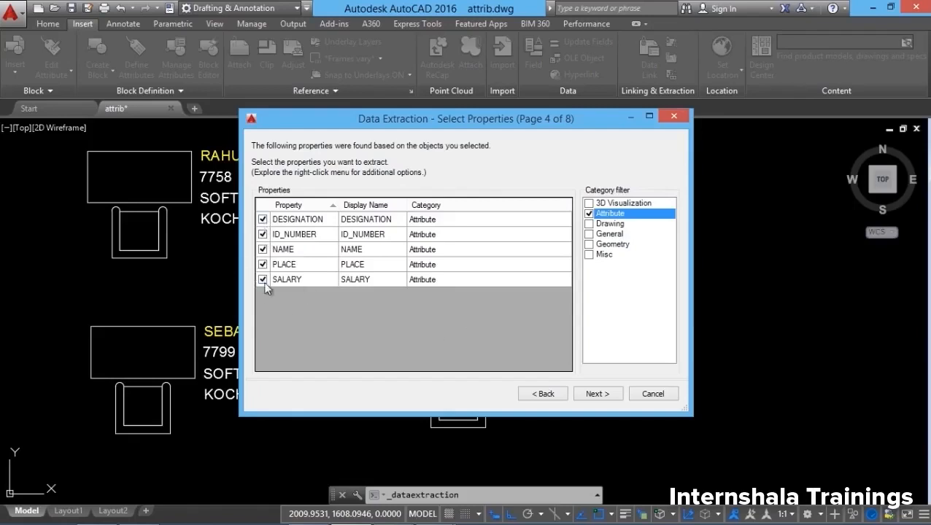
left_click(596, 394)
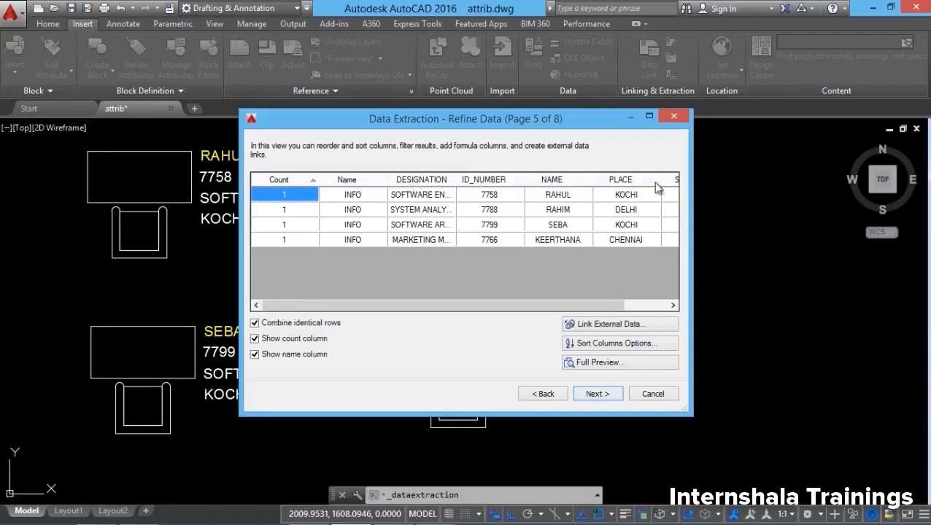
Step: Hide the block Name column in the extracted data and move the NAME attribute column ahead of DESIGNATION
right_click(352, 185)
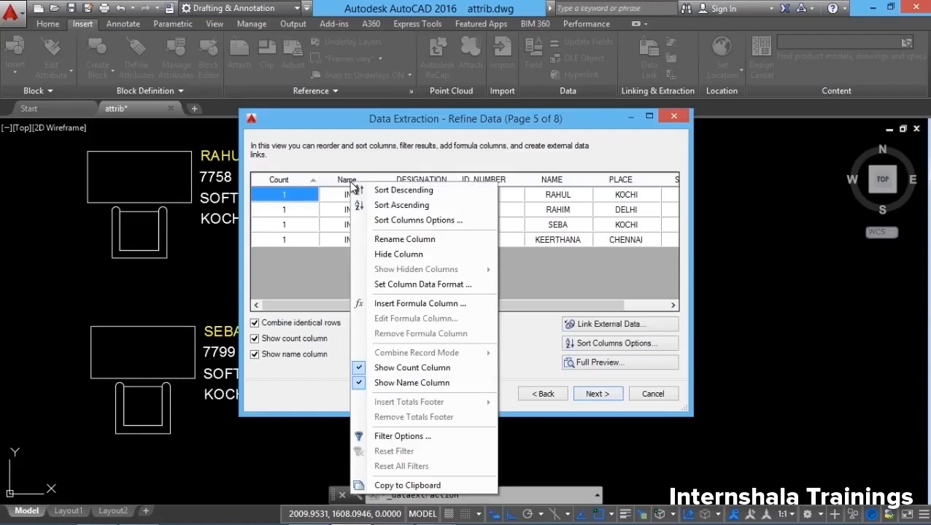
left_click(401, 254)
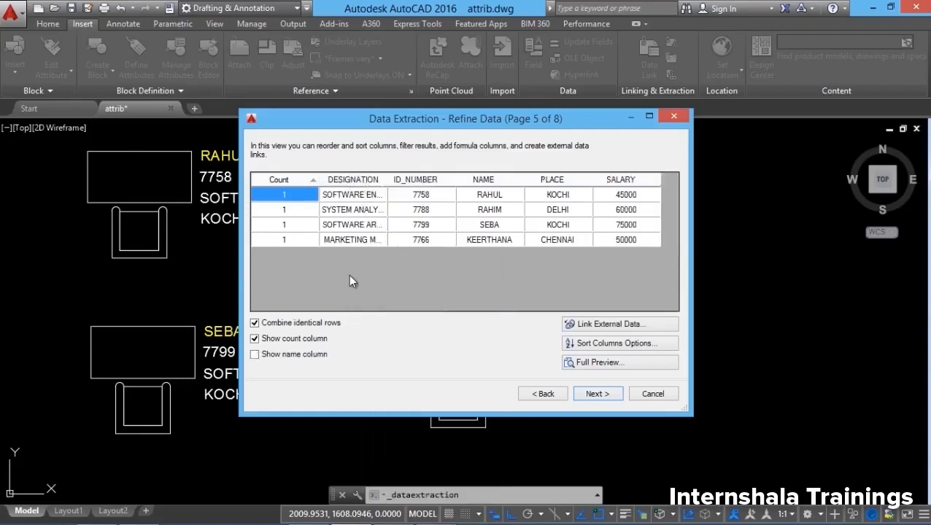
left_click(495, 181)
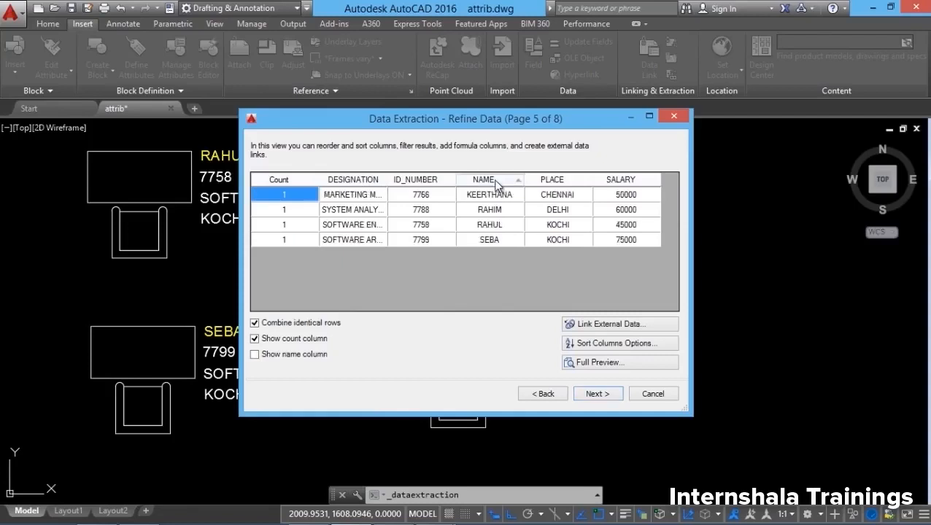
left_click_drag(496, 182, 357, 185)
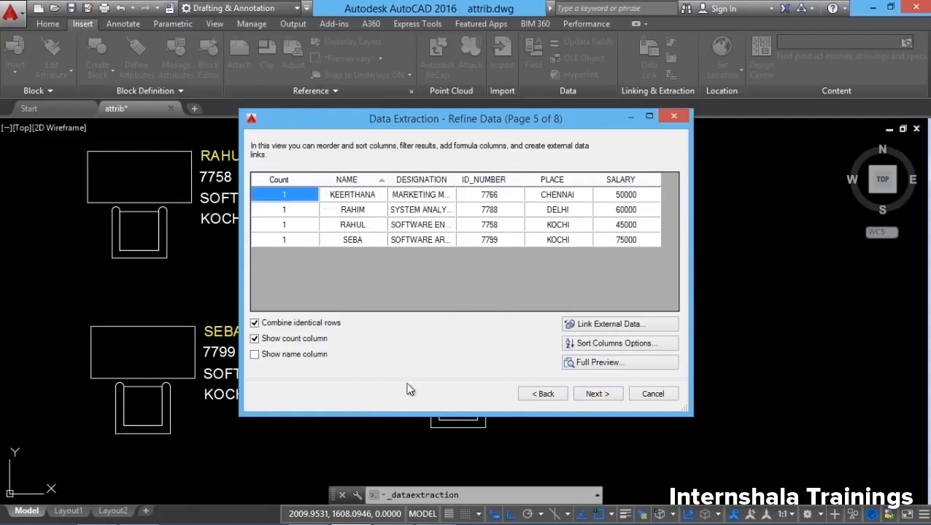
Step: Sort the extracted rows by the NAME column in descending order and accept the refined data
left_click(382, 182)
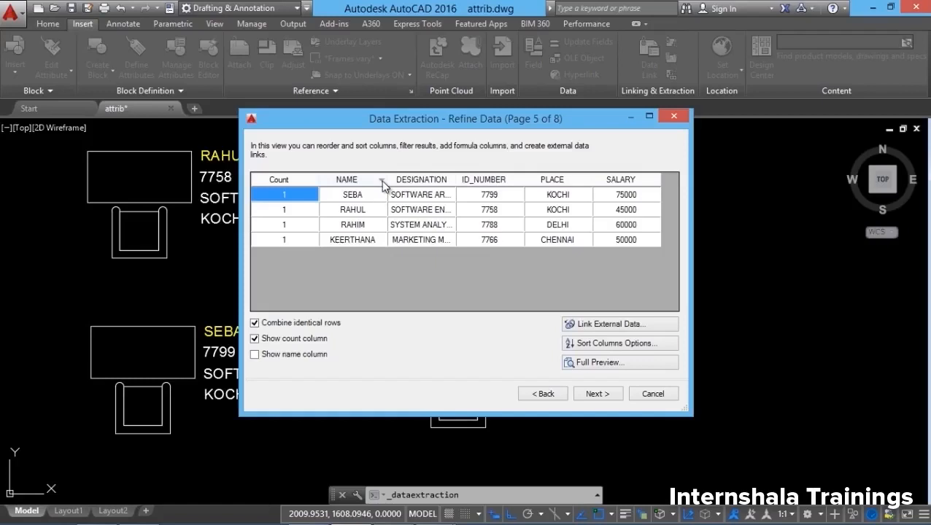
left_click(381, 180)
left_click(381, 180)
left_click(597, 395)
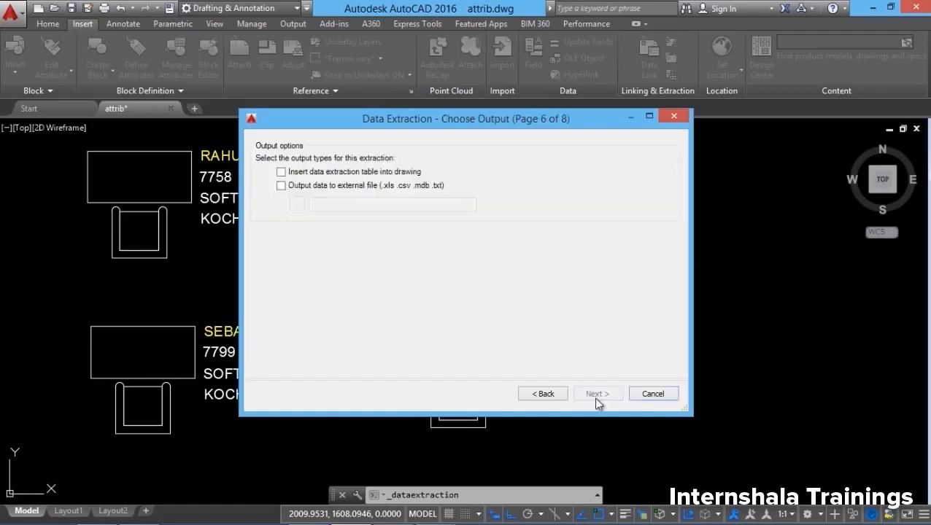
Step: Output the extraction as a table in the drawing, using the Standard table style and the title EMPLOY DATABASE
left_click(287, 174)
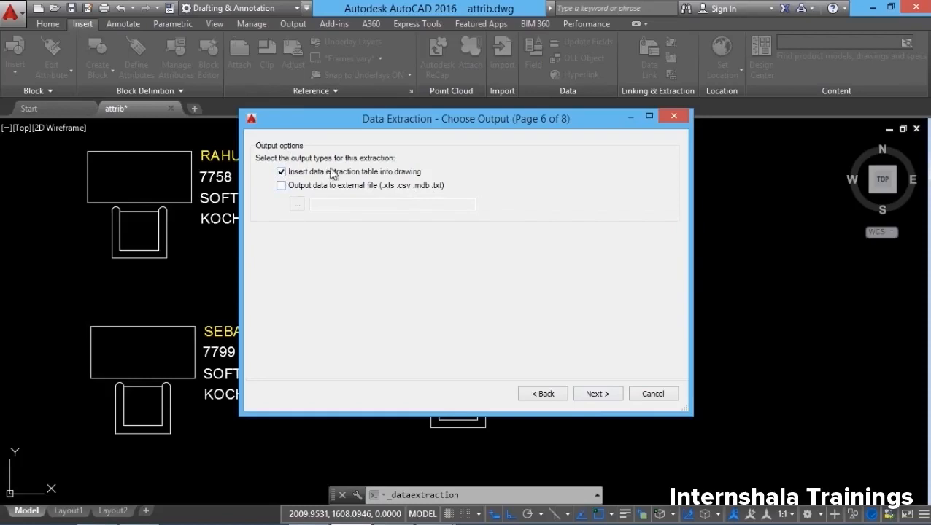
left_click(596, 394)
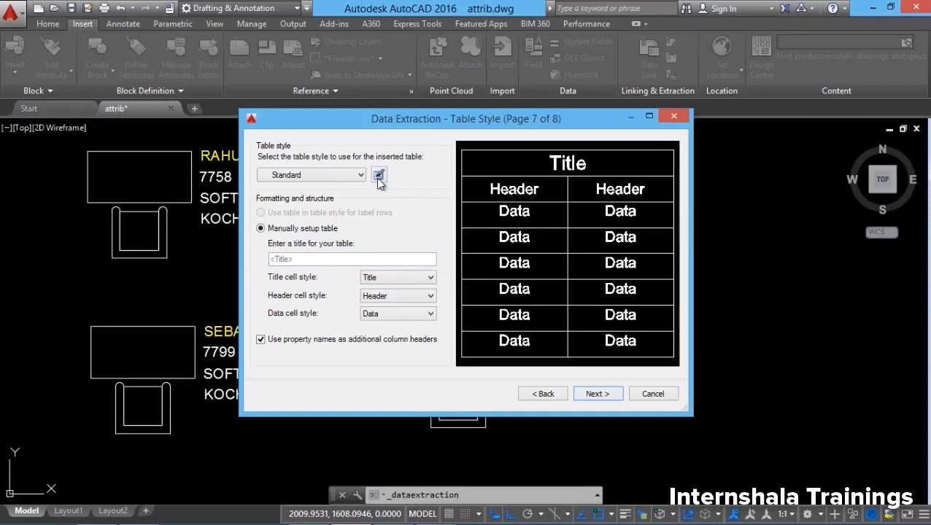
left_click(295, 261)
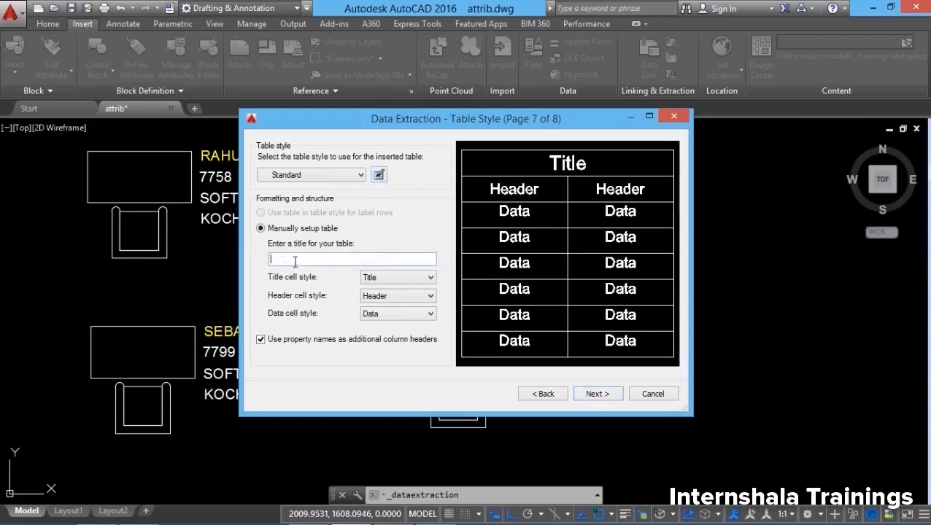
type("EMPLOY DATABASE")
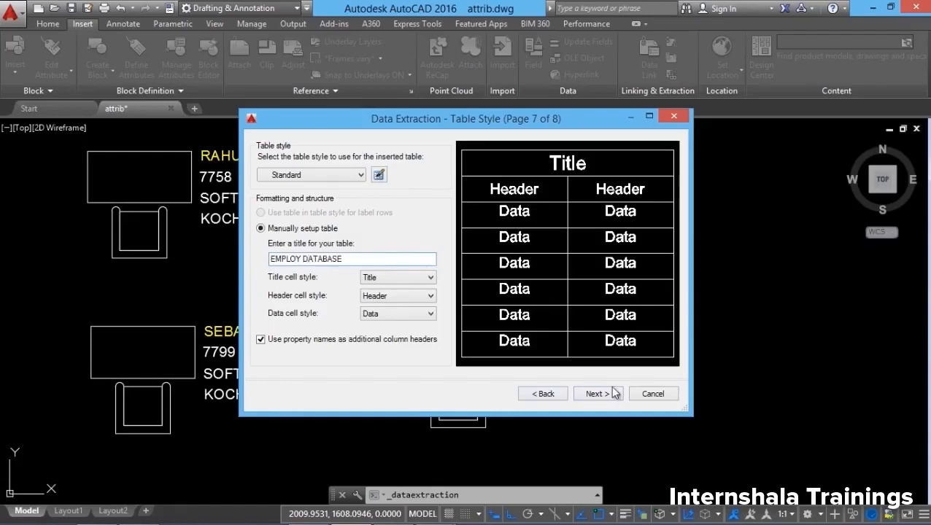
left_click(613, 394)
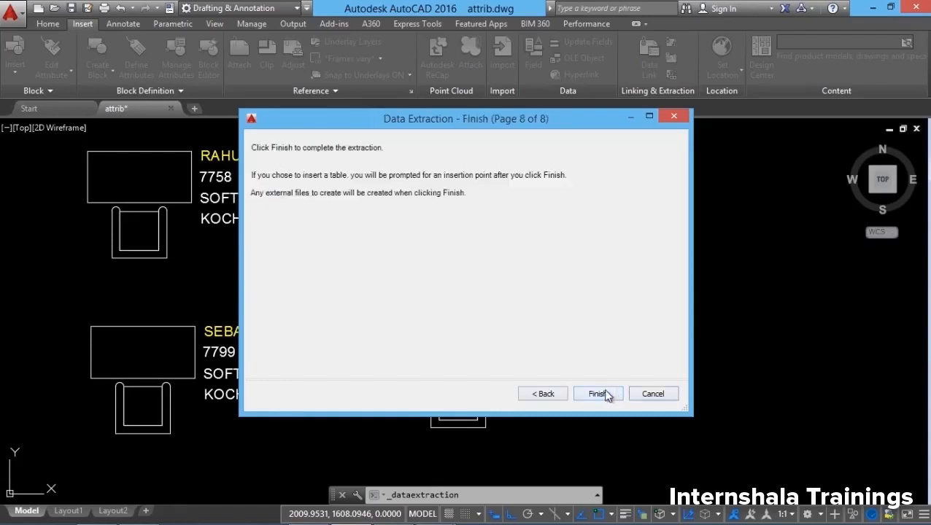
Step: Finish the extraction and place the EMPLOY DATABASE table just to the right of the SYSTEM ANALYST block
left_click(599, 394)
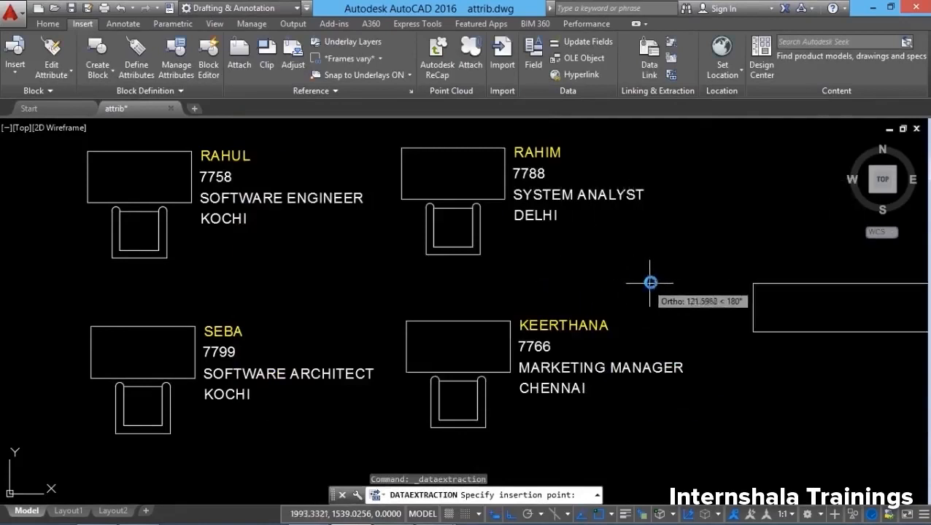
scroll(584, 262, "down", 4)
scroll(598, 253, "up", 4)
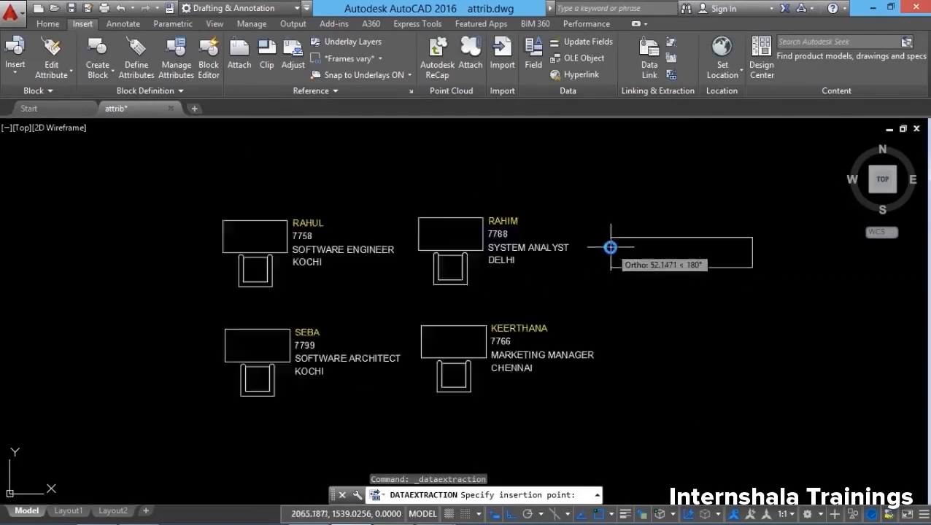
left_click(554, 225)
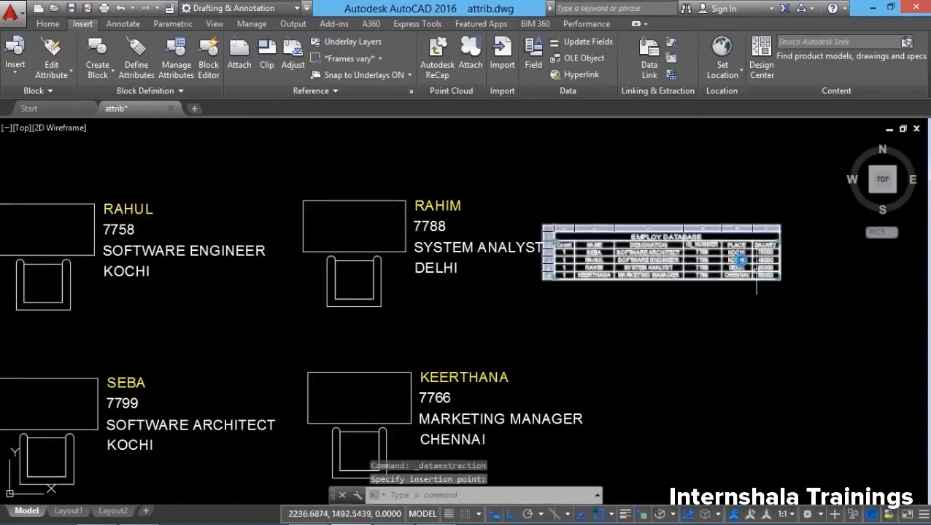
scroll(733, 257, "up", 5)
middle_click_drag(670, 281, 632, 293)
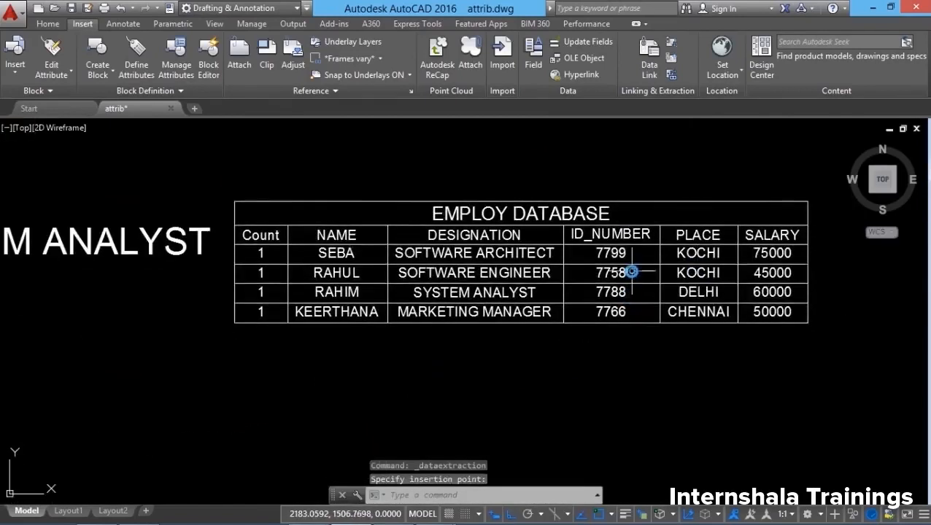
Step: Copy the SYSTEM ANALYST desk block to the free space below the EMPLOY DATABASE table, beside the MARKETING MANAGER block
scroll(631, 270, "up", 2)
scroll(576, 286, "down", 2)
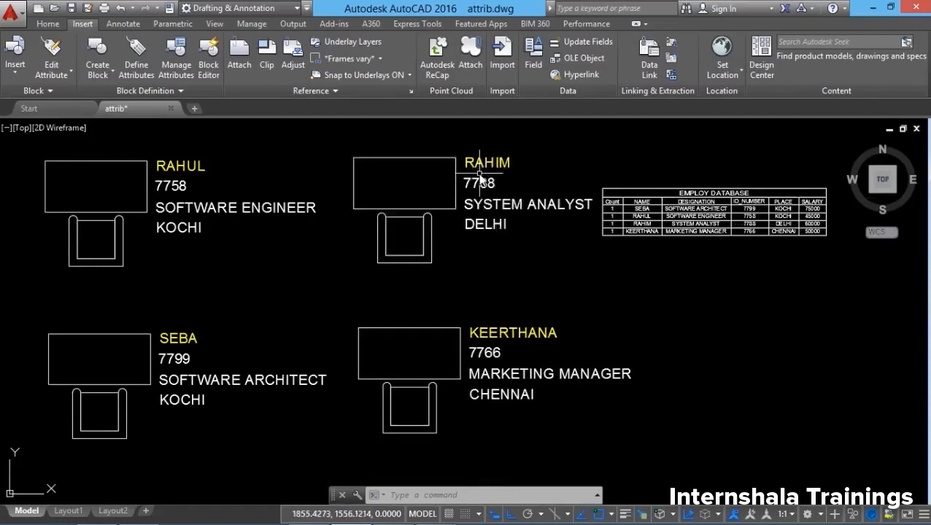
left_click(47, 24)
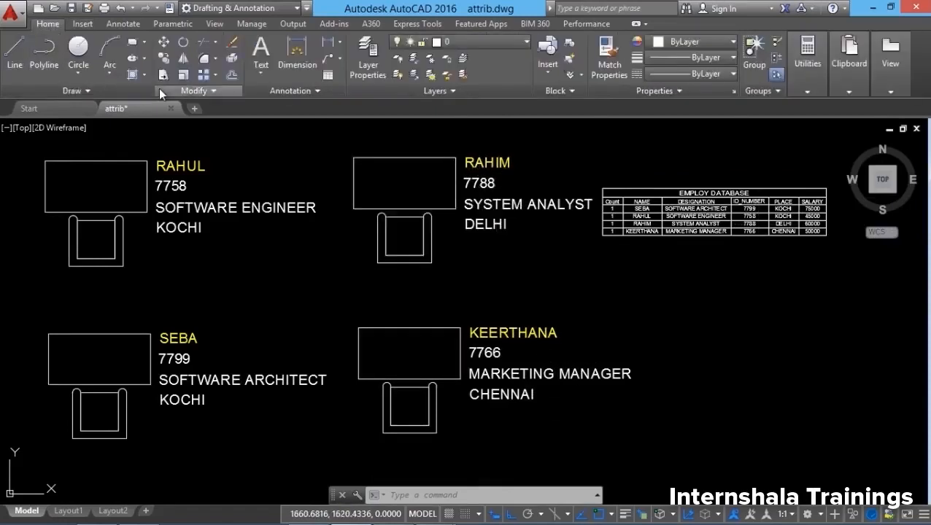
left_click(163, 58)
left_click(462, 135)
left_click(426, 188)
key("Return")
left_click(445, 175)
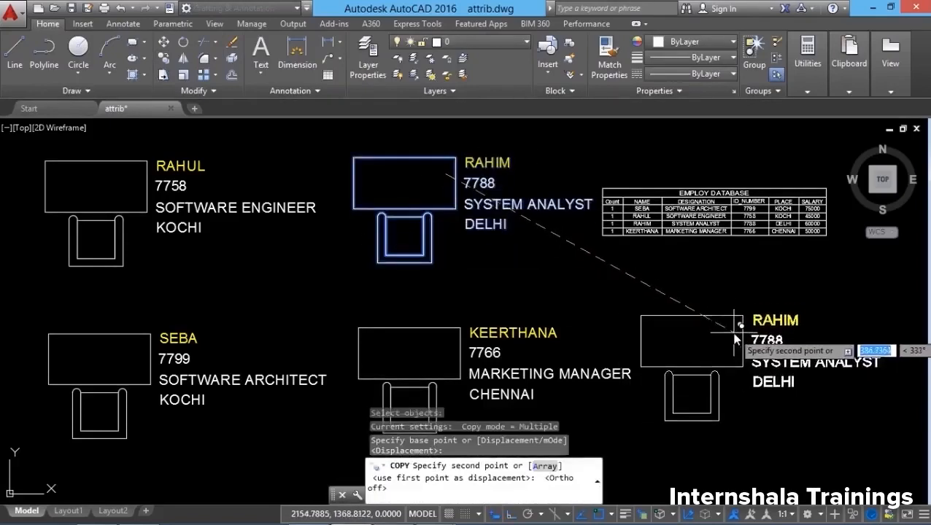
left_click(733, 334)
key("Return")
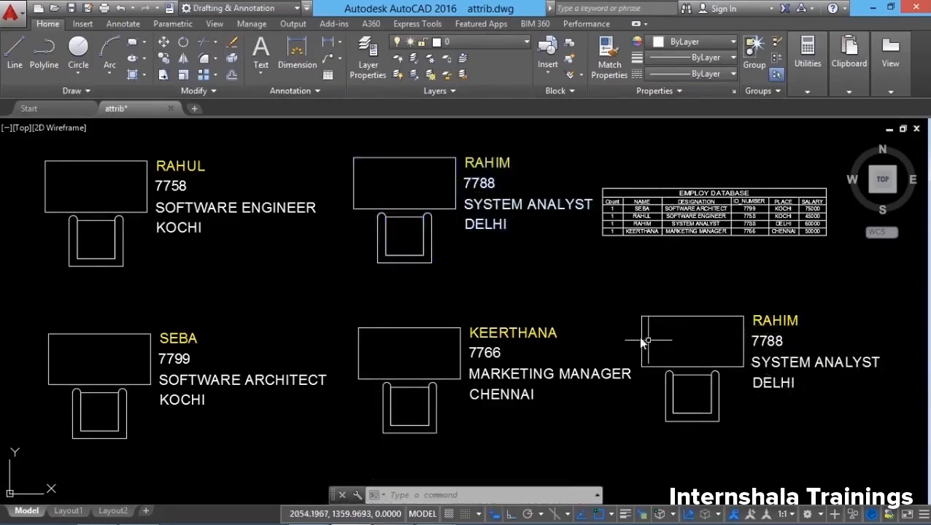
left_click(446, 201)
key("Escape")
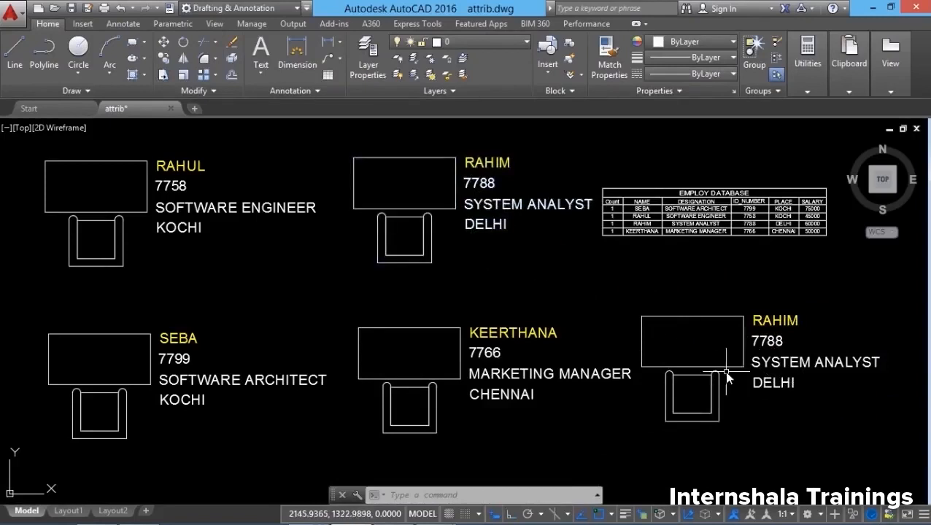
Step: Update the EMPLOY DATABASE table from its data link to include the copied SYSTEM ANALYST block
left_click(697, 195)
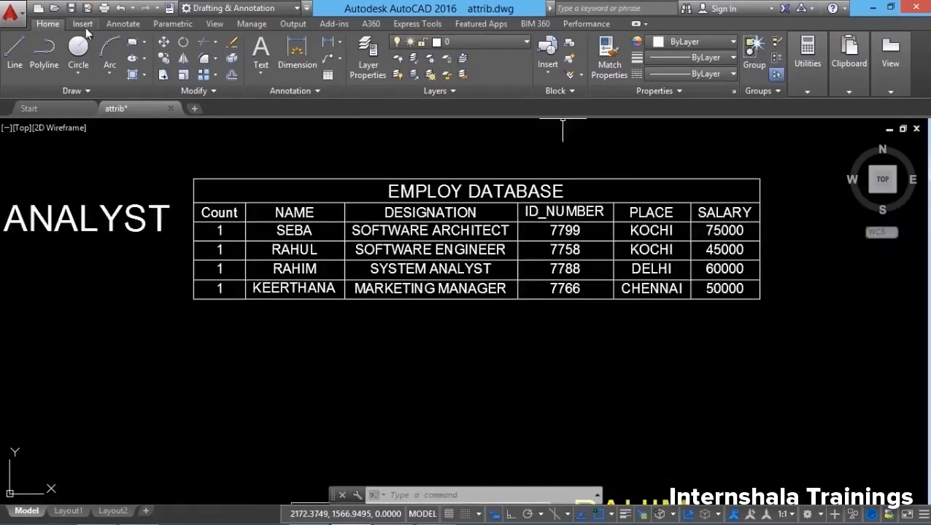
left_click(84, 24)
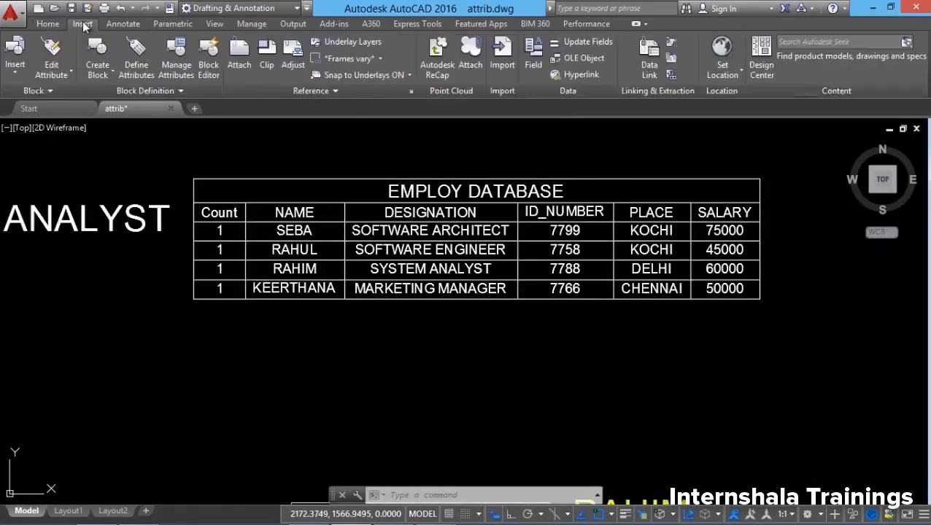
left_click(671, 45)
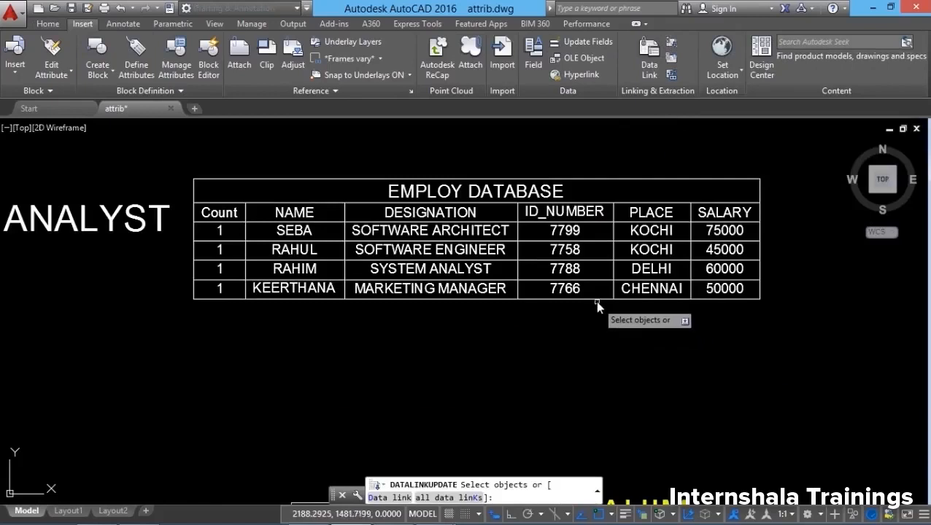
left_click(595, 300)
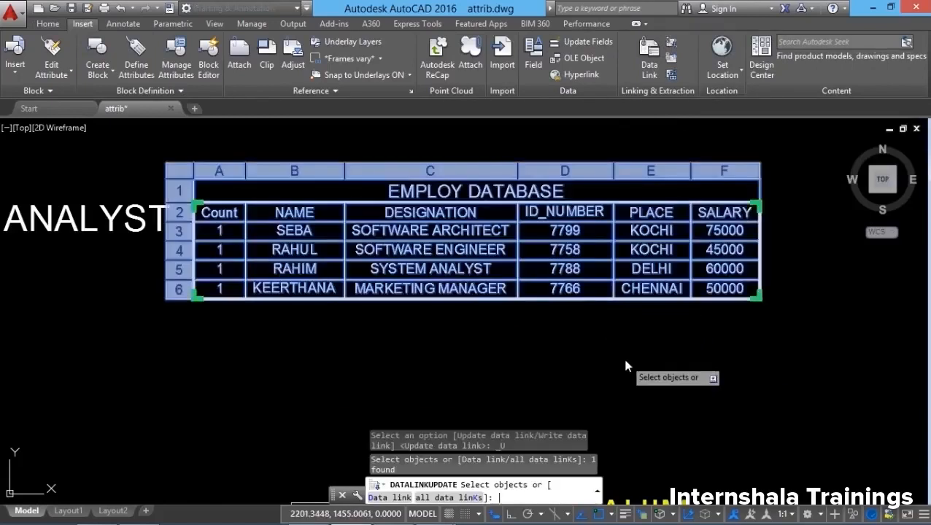
key("Return")
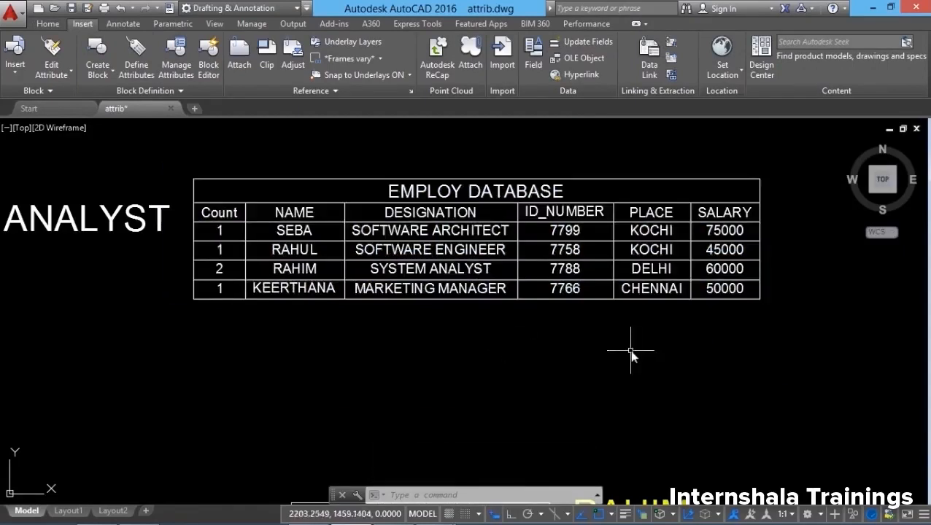
Step: Undo the table's data link update and the copy of the SYSTEM ANALYST block
scroll(509, 347, "down", 3)
left_click(120, 9)
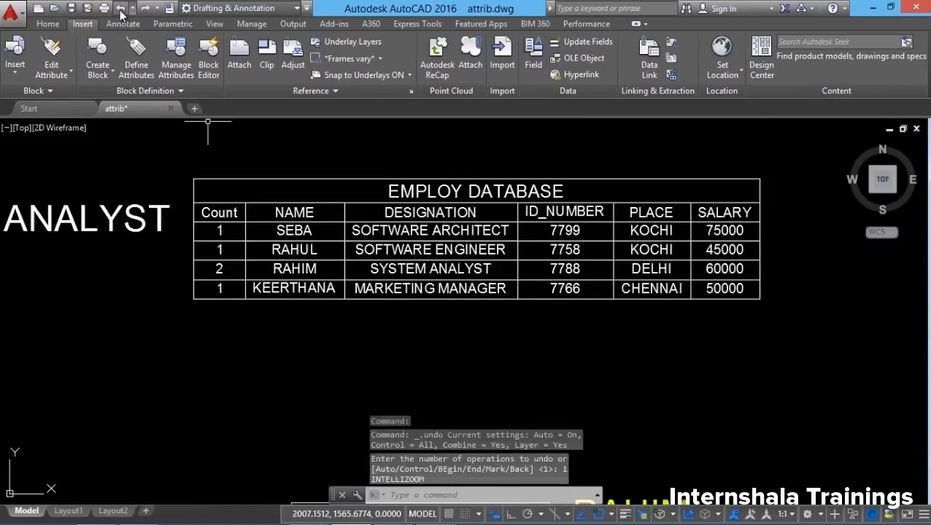
left_click(119, 9)
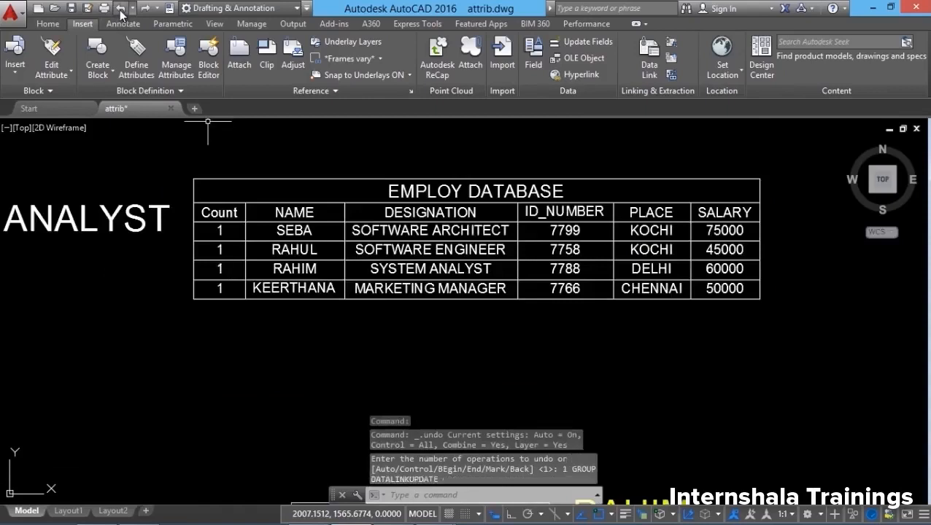
left_click(119, 10)
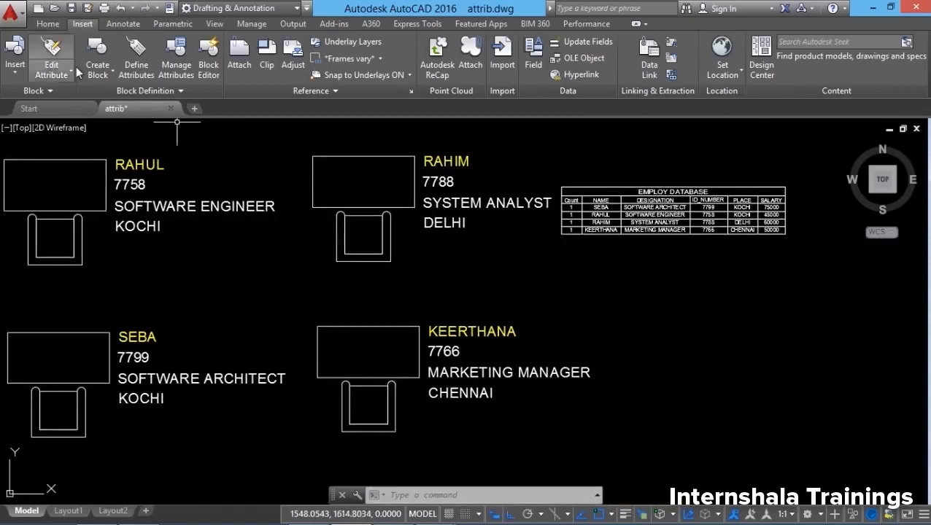
Step: Insert a new INFO block below the EMPLOY DATABASE table, to the right of the MARKETING MANAGER block
left_click(14, 57)
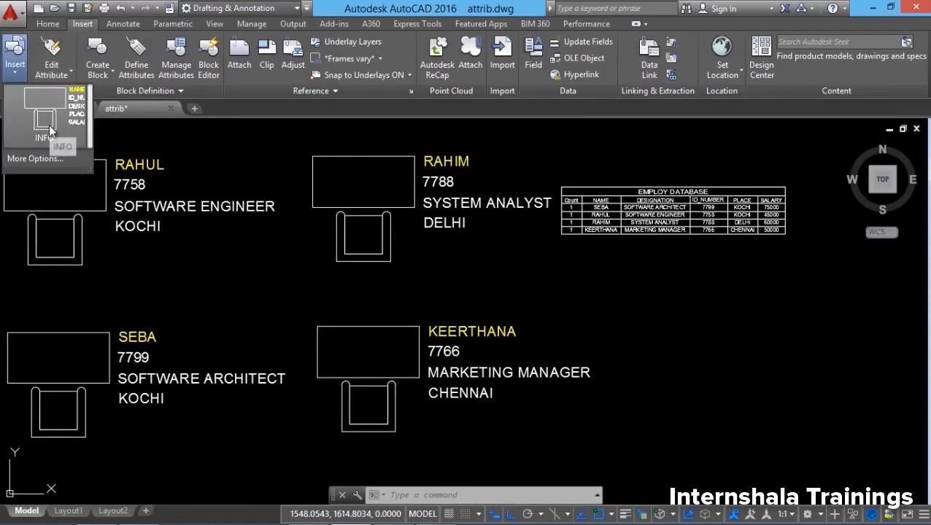
left_click(47, 120)
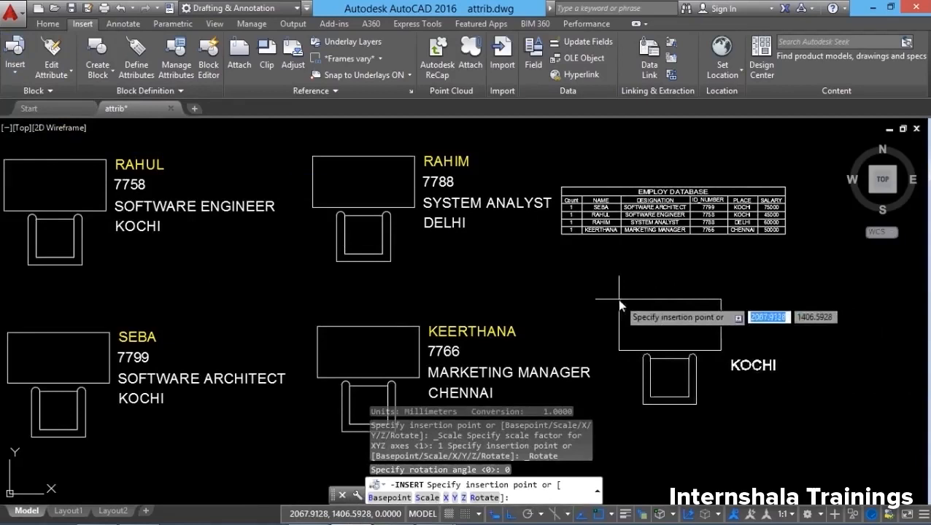
left_click(631, 319)
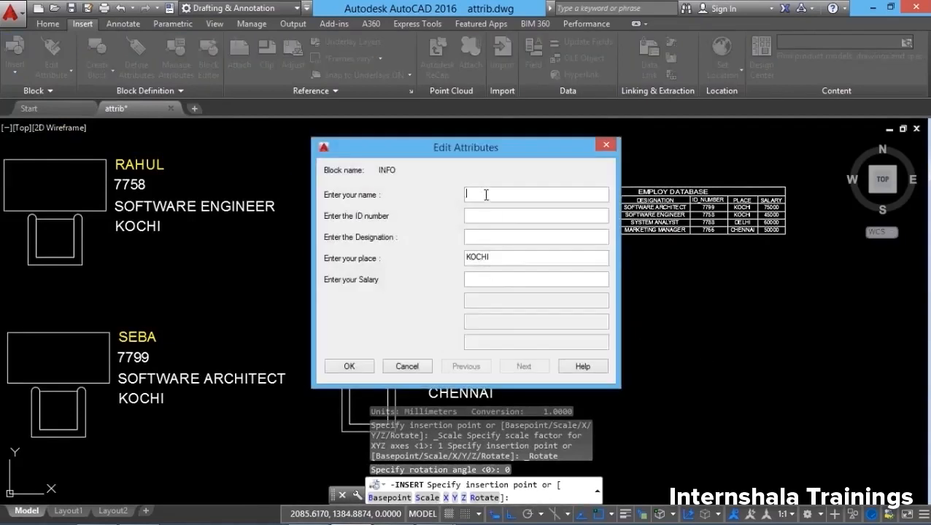
Step: Fill in the new block's employee name and ID number, with designation CAD ENGINEER, the default place KOCHI and salary 60000
type("STEVE")
left_click(478, 222)
type("7758")
key("BackSpace")
type("9")
left_click(489, 238)
type("CAD ENGINEER")
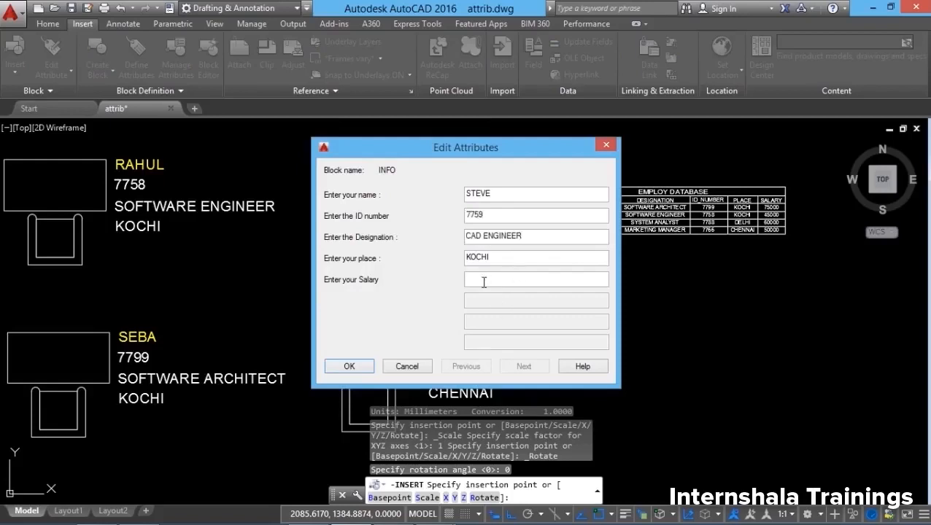
type("50000")
left_click(364, 368)
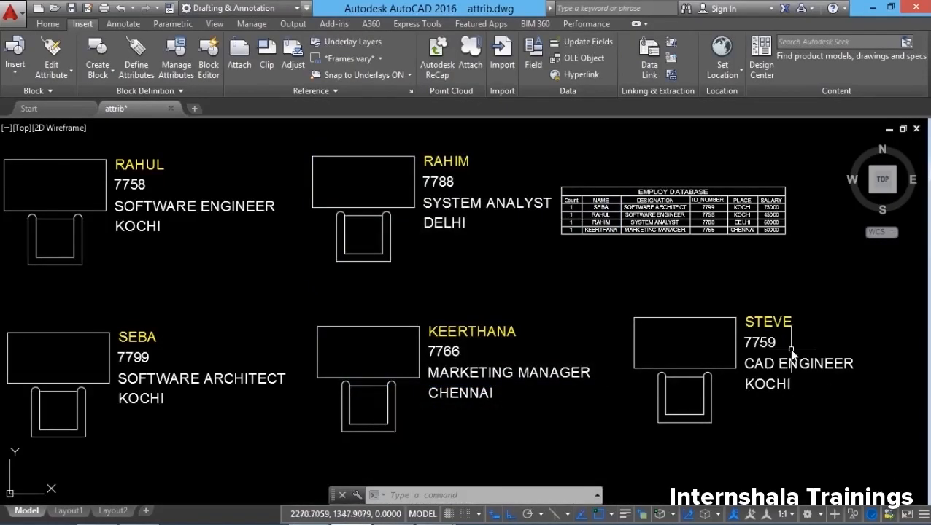
Step: Update the EMPLOY DATABASE table from its data link to include the new CAD ENGINEER block
scroll(700, 162, "up", 2)
middle_click_drag(691, 186, 648, 188)
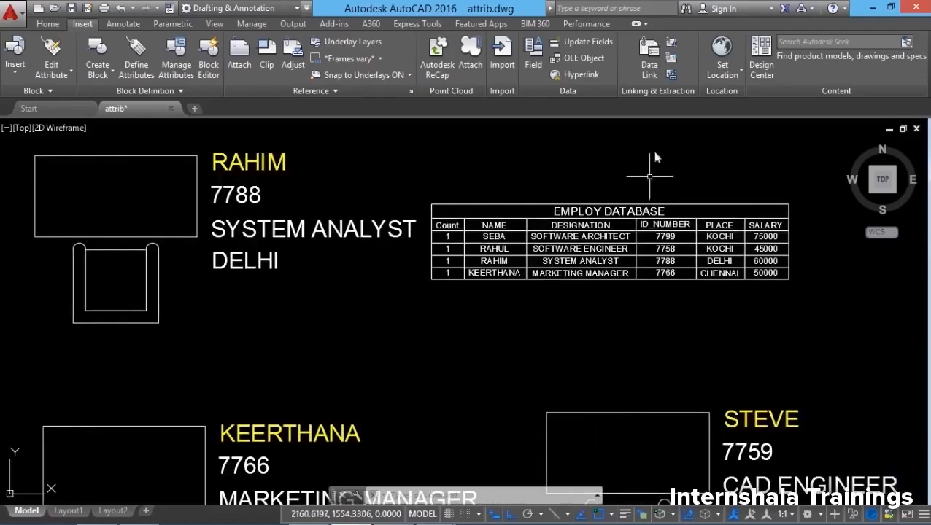
left_click(672, 42)
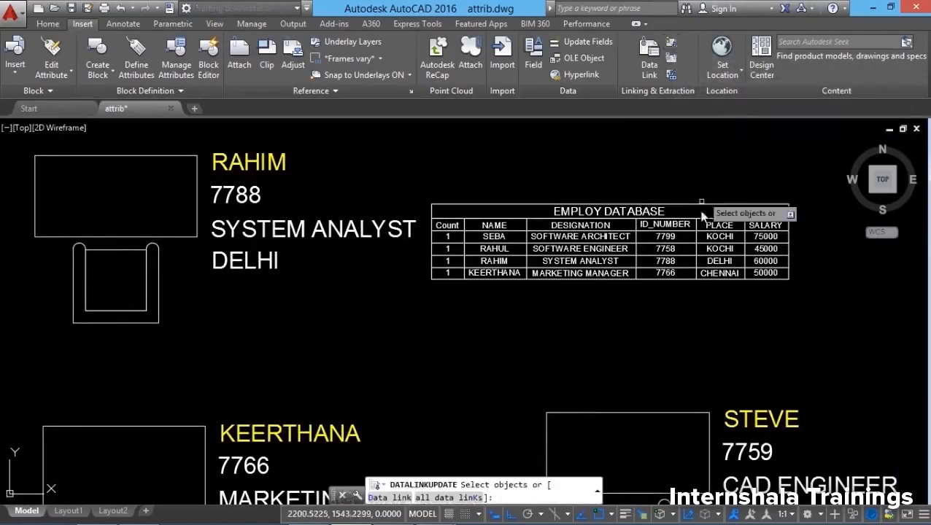
left_click(681, 278)
right_click(684, 338)
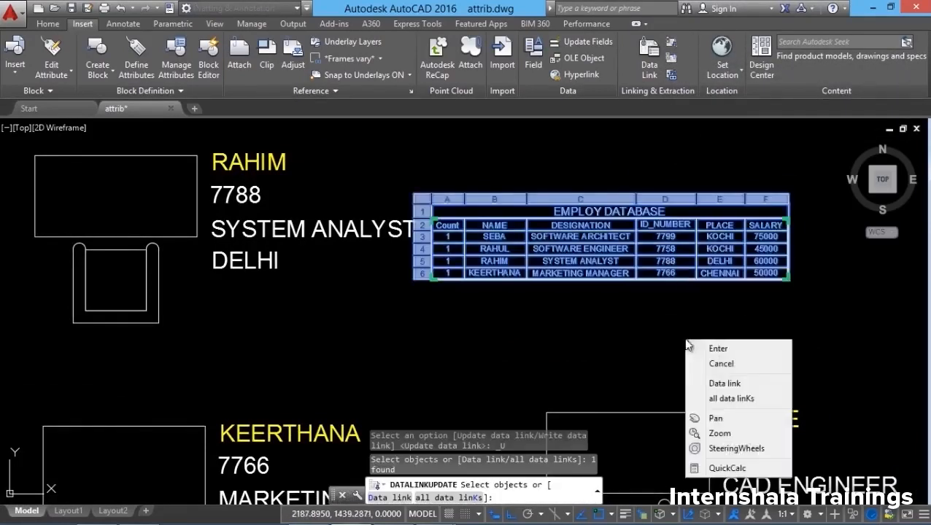
left_click(715, 349)
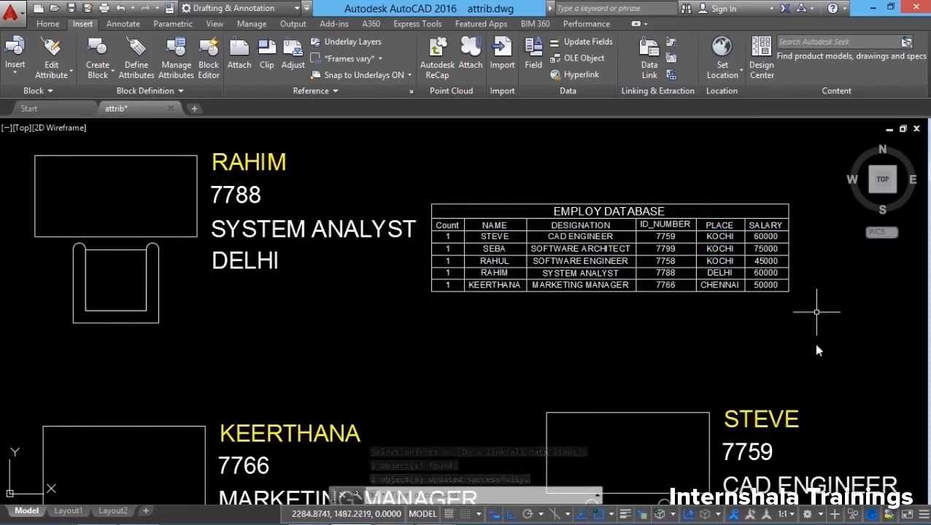
scroll(813, 381, "up", 2)
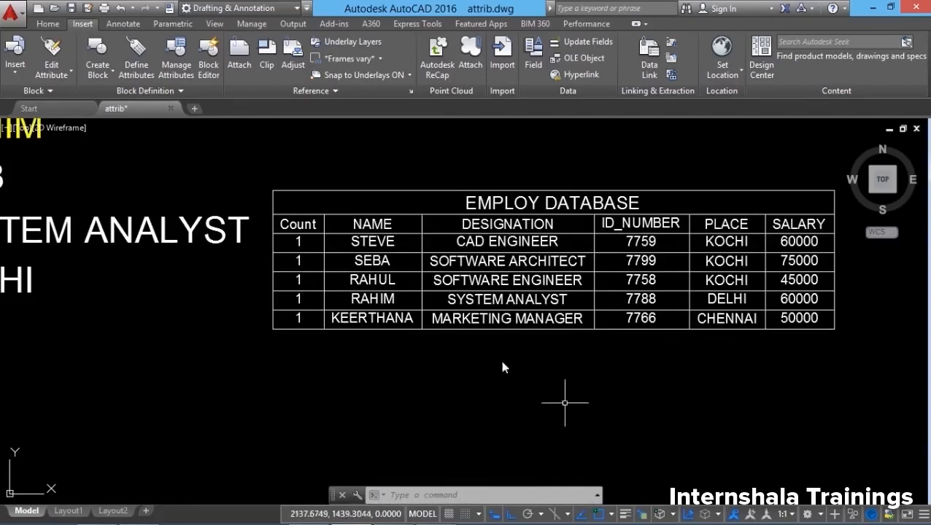
left_click(561, 234)
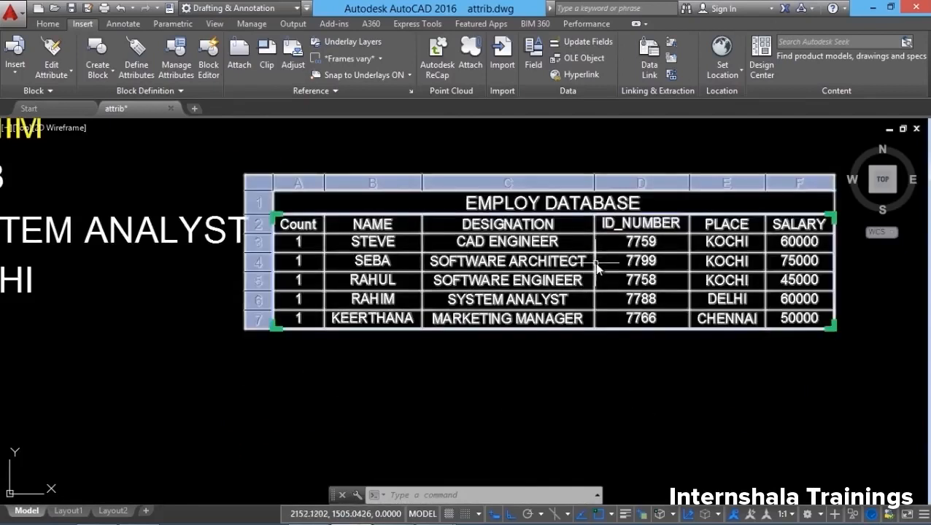
key("Escape")
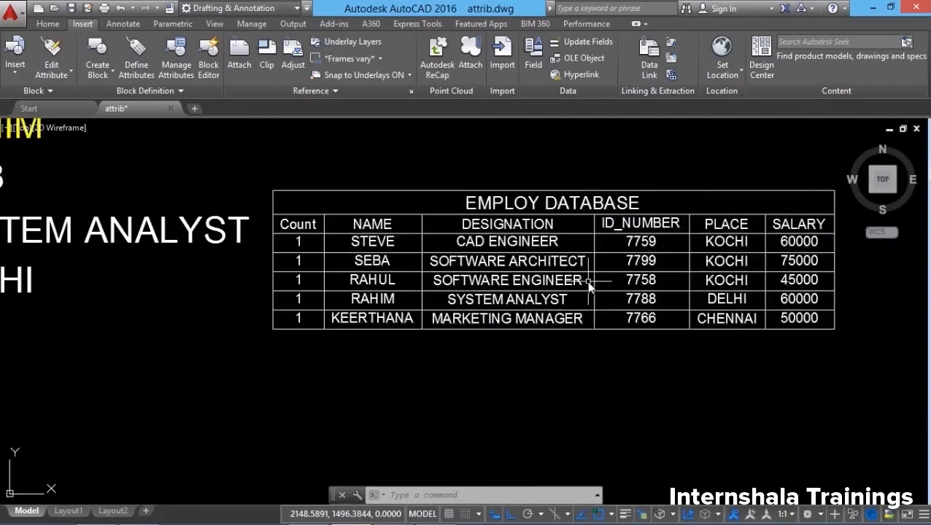